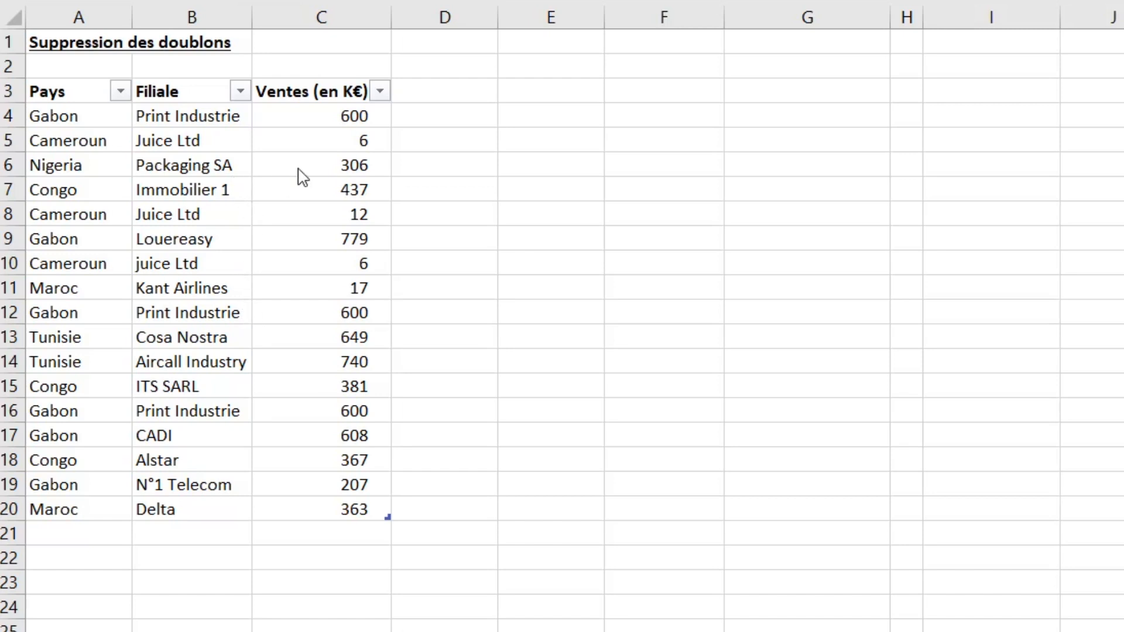
# - Examine the table and compare the Cameroun / Juice Ltd rows 5 and 8 for duplicate values
pyautogui.click(76, 91)
pyautogui.moveTo(75, 92); pyautogui.dragTo(316, 507)
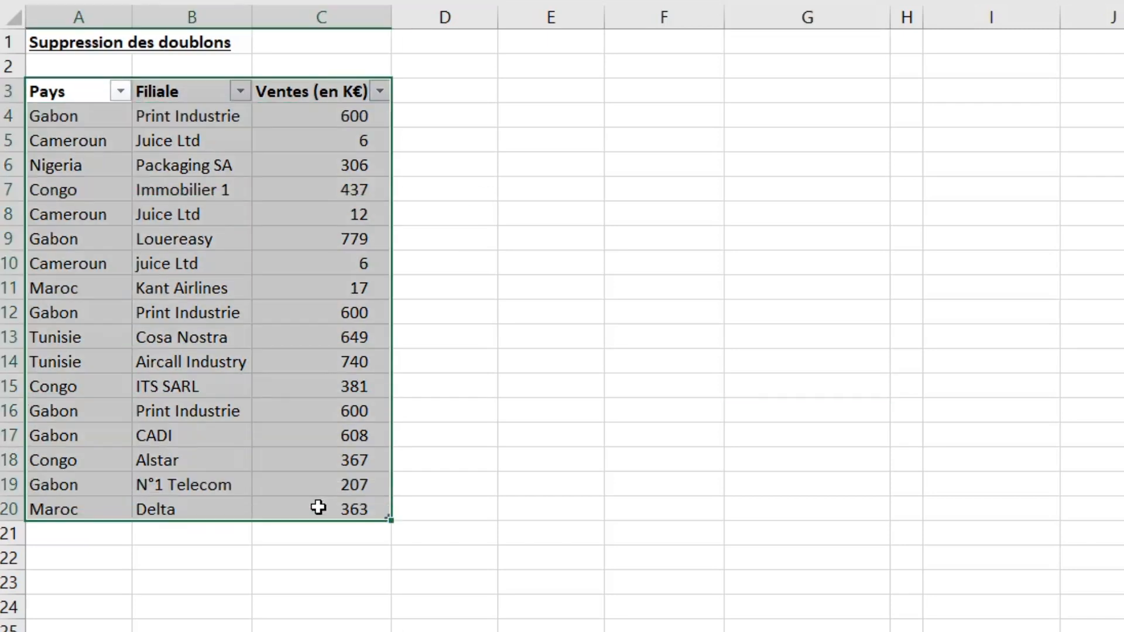
pyautogui.click(181, 216)
pyautogui.moveTo(81, 118); pyautogui.dragTo(261, 358)
pyautogui.moveTo(95, 141); pyautogui.dragTo(321, 140)
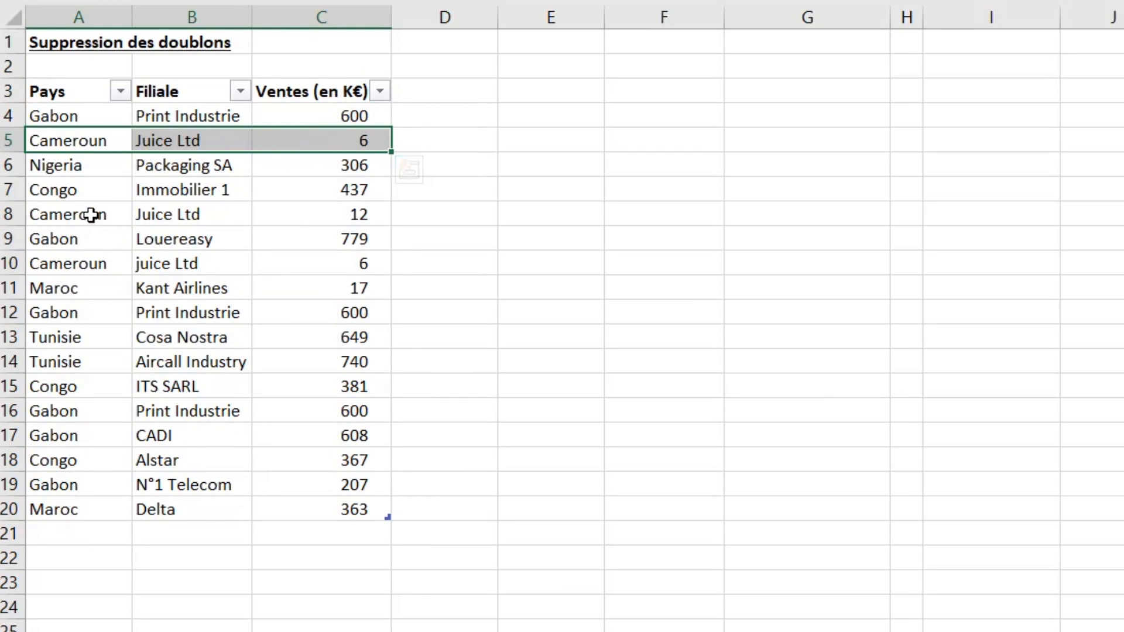
pyautogui.moveTo(91, 215); pyautogui.dragTo(300, 213)
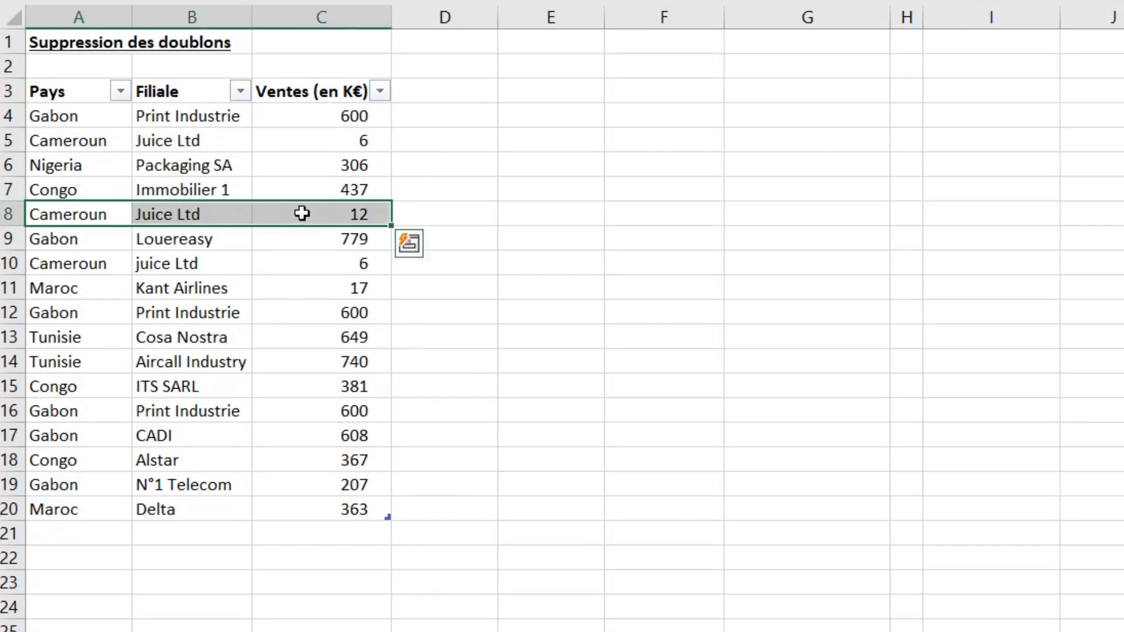
pyautogui.click(118, 142)
pyautogui.click(178, 143)
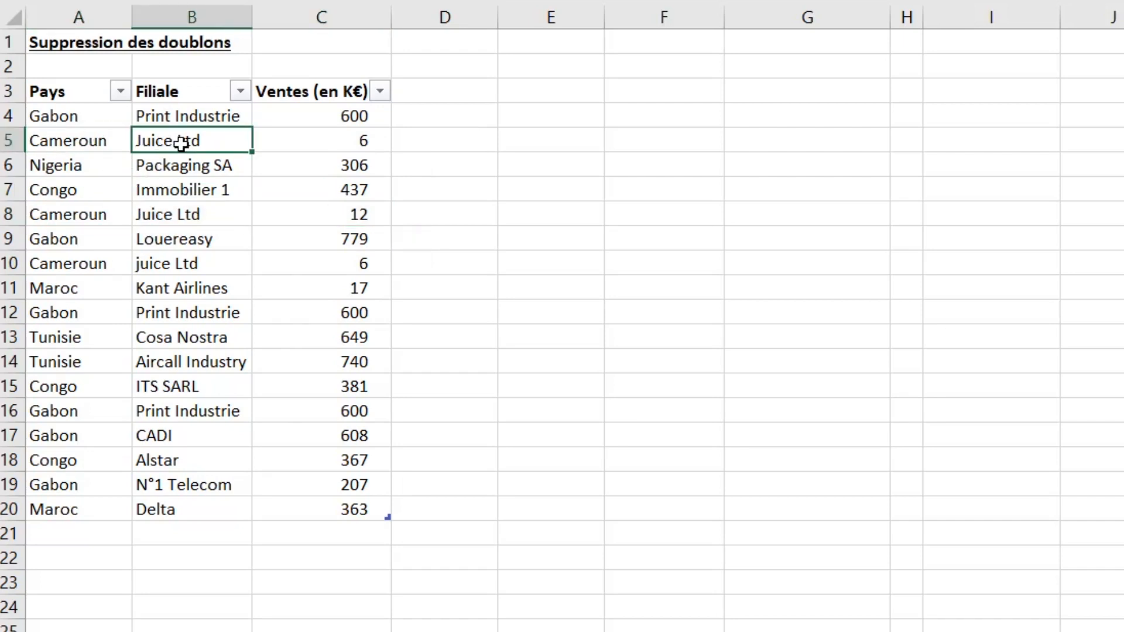
pyautogui.click(100, 205)
pyautogui.click(188, 211)
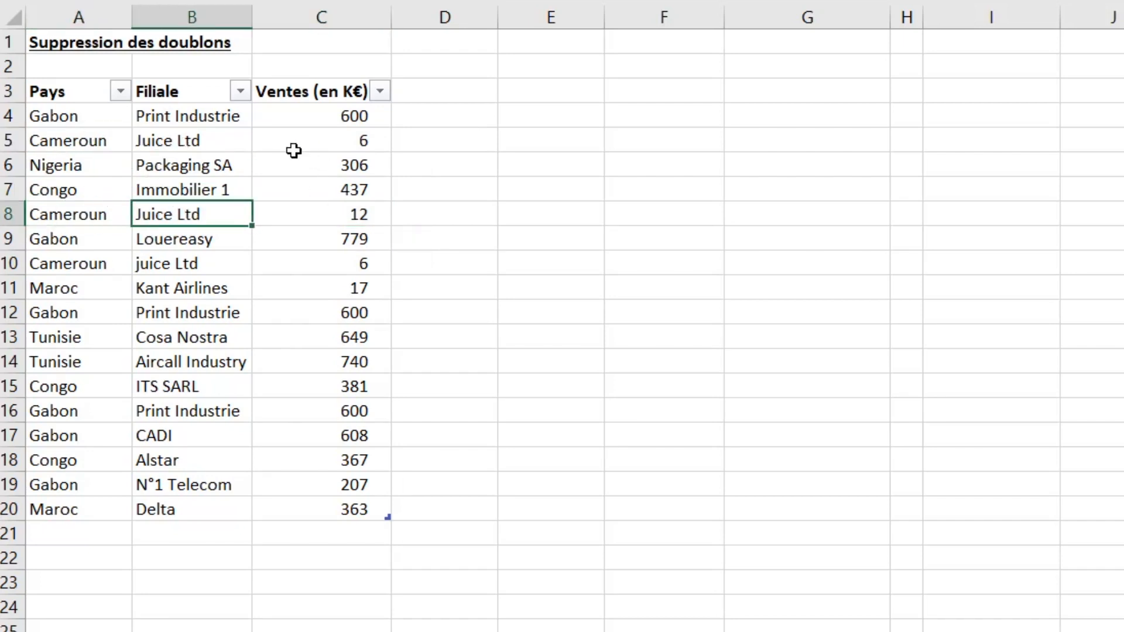
pyautogui.click(287, 141)
pyautogui.click(311, 213)
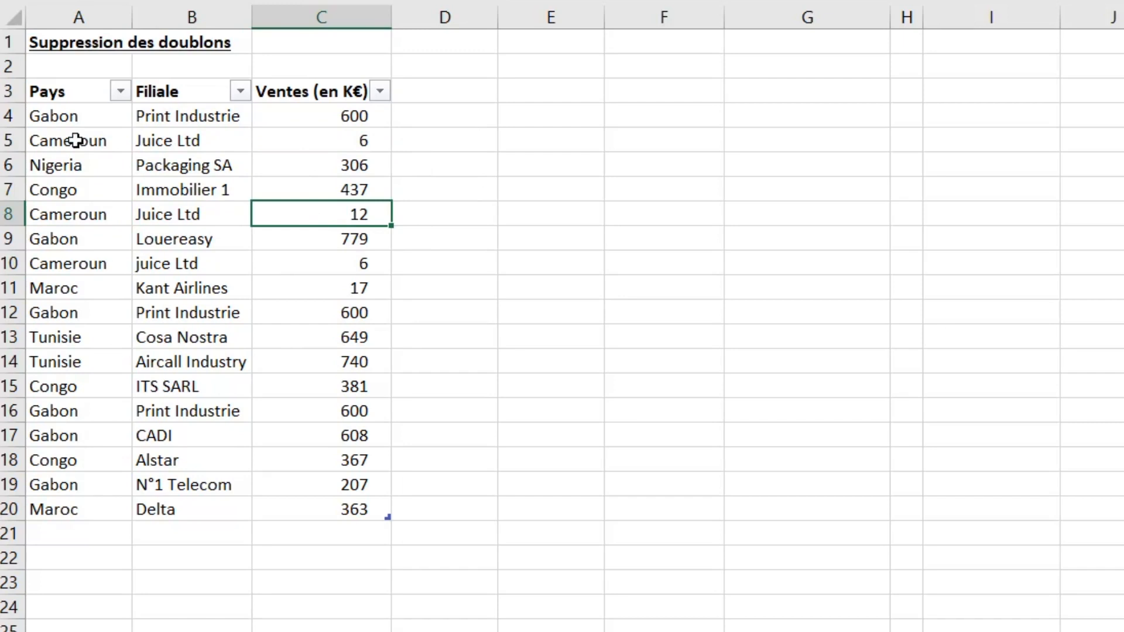
pyautogui.moveTo(76, 141); pyautogui.dragTo(322, 144)
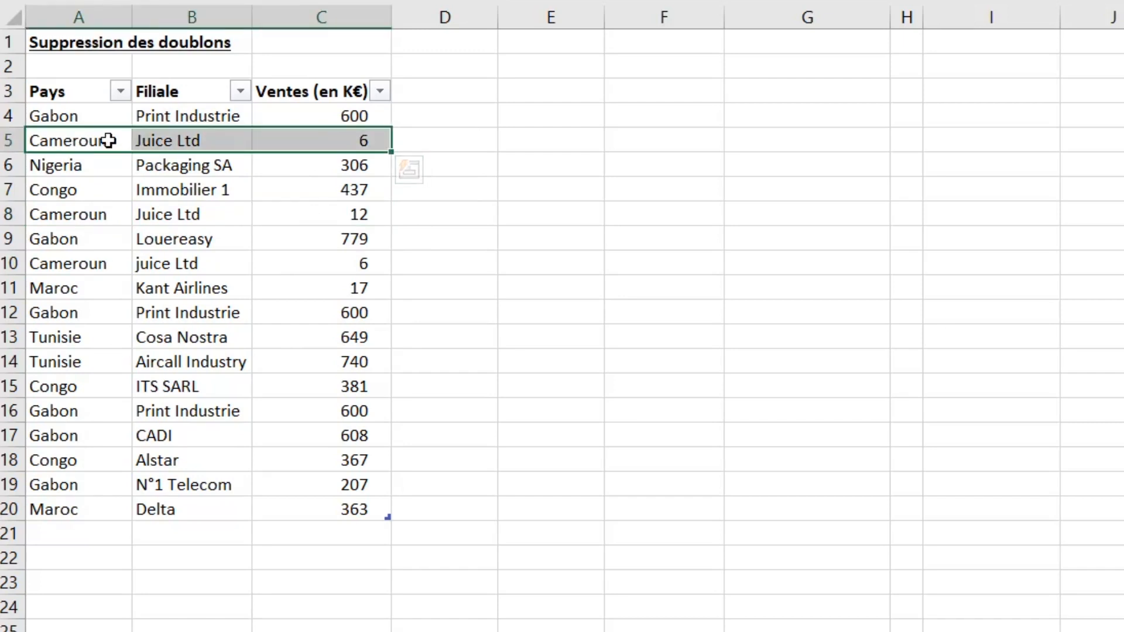
pyautogui.click(108, 140)
pyautogui.click(151, 143)
pyautogui.click(338, 142)
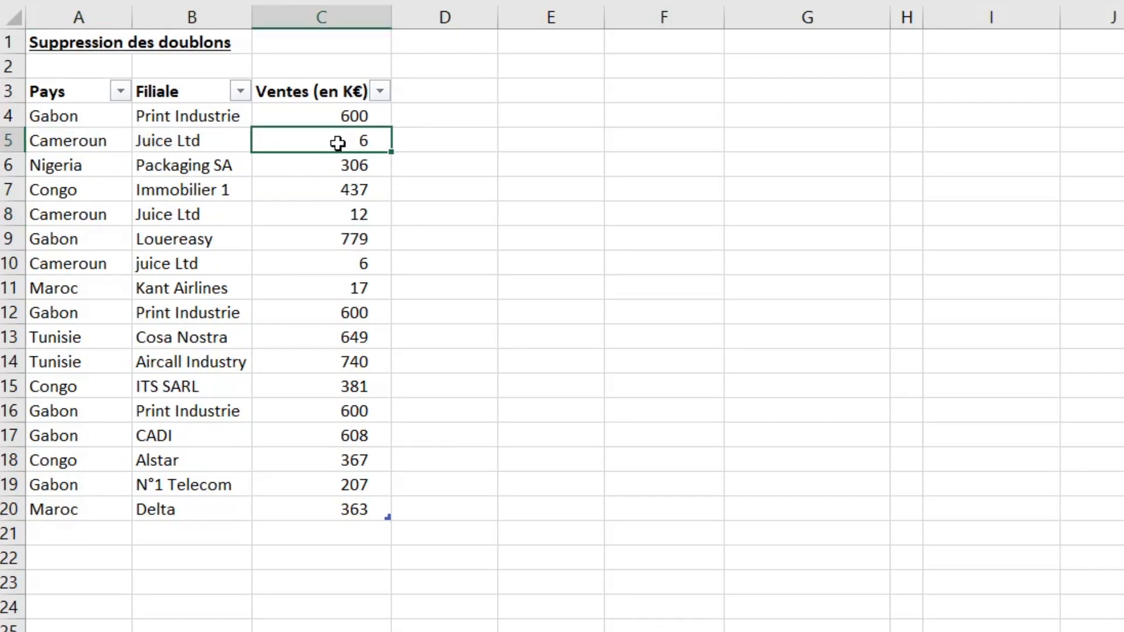
pyautogui.moveTo(314, 216); pyautogui.dragTo(65, 214)
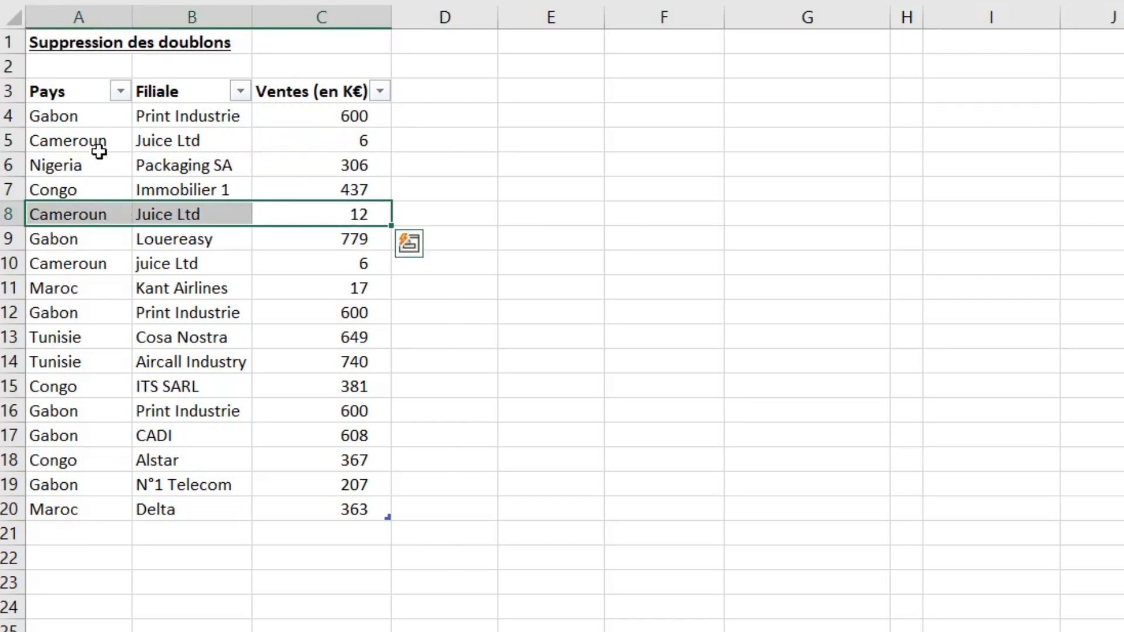
pyautogui.moveTo(98, 147); pyautogui.dragTo(326, 135)
pyautogui.moveTo(129, 143); pyautogui.dragTo(351, 141)
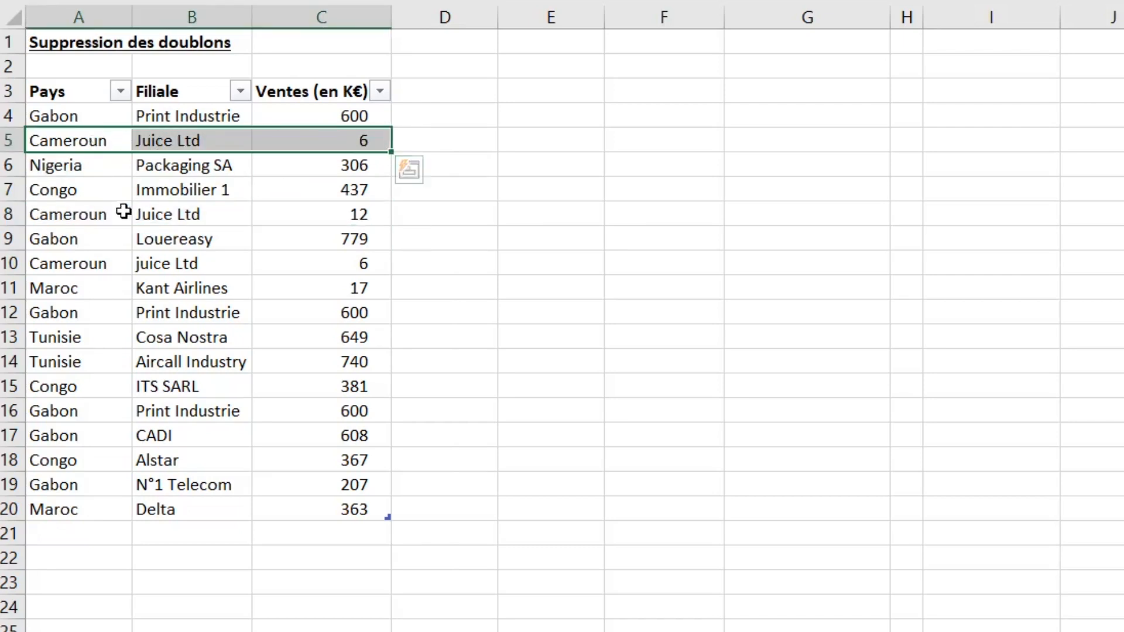
pyautogui.moveTo(123, 212); pyautogui.dragTo(253, 208)
pyautogui.moveTo(121, 138); pyautogui.dragTo(351, 142)
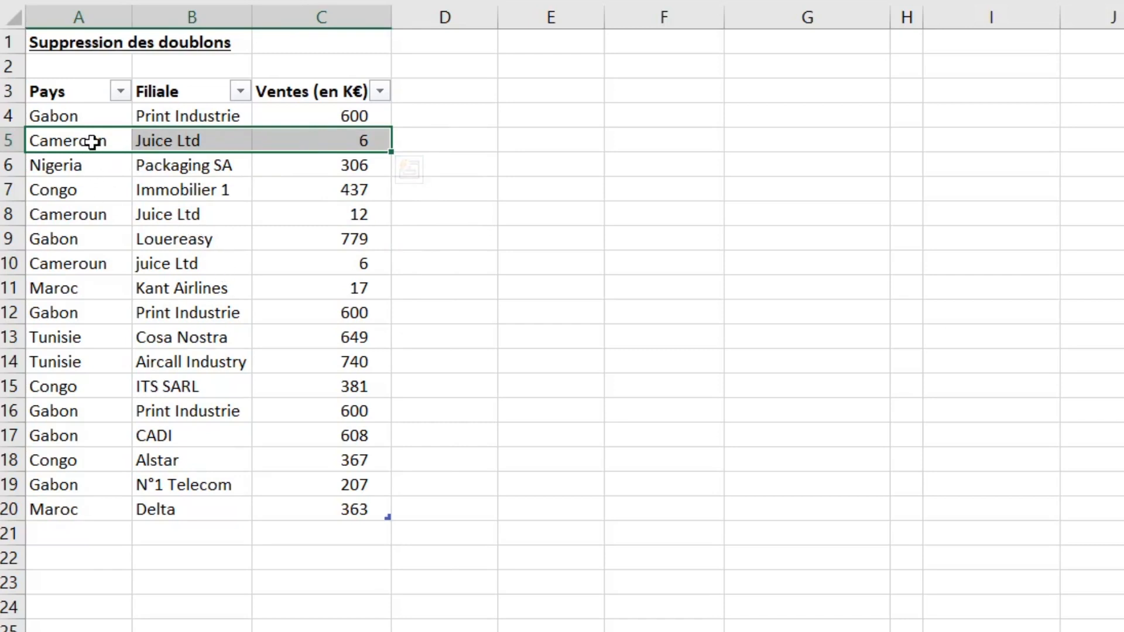
pyautogui.moveTo(92, 141); pyautogui.dragTo(361, 148)
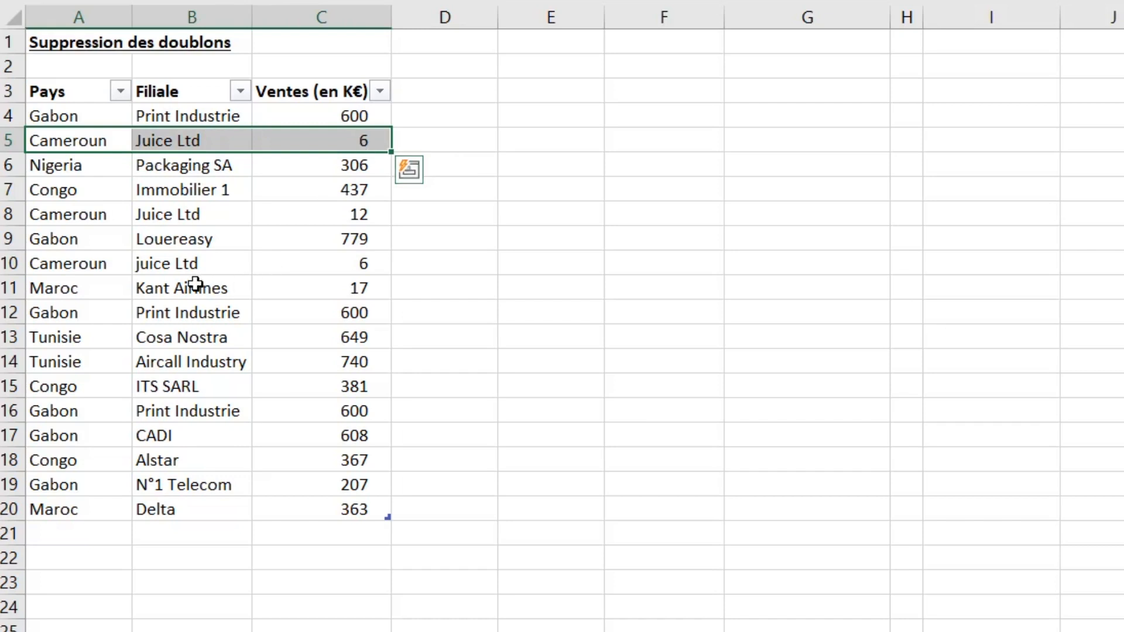
# - Compare row 10 (Cameroun / juice Ltd / 6) with row 5 to check whether it is a duplicate
pyautogui.moveTo(85, 266); pyautogui.dragTo(319, 266)
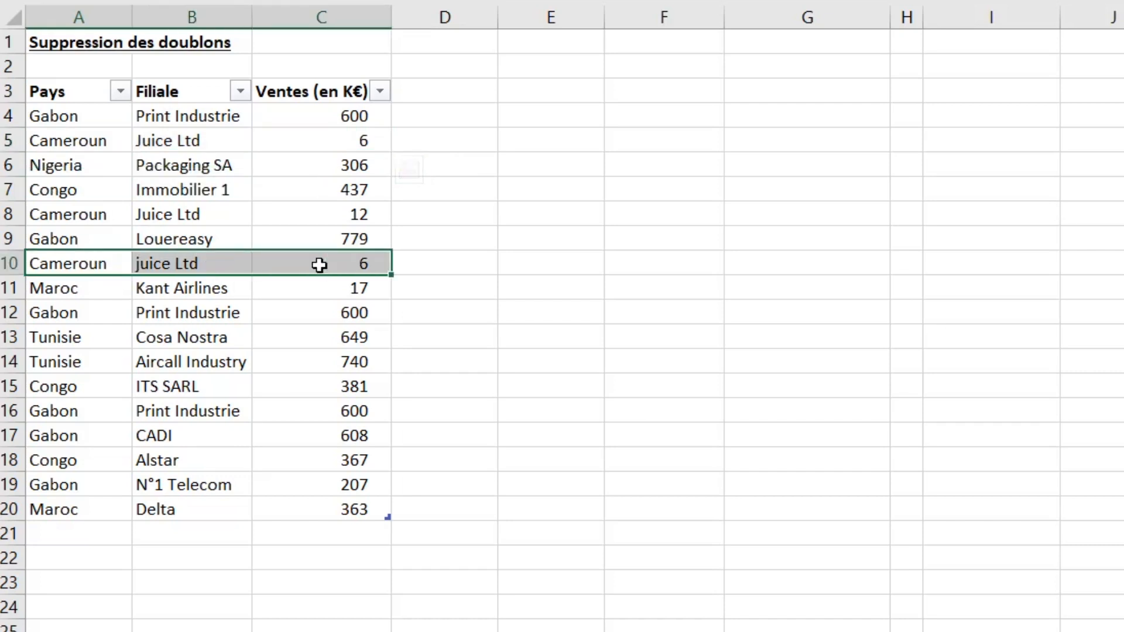
pyautogui.moveTo(292, 142); pyautogui.dragTo(59, 143)
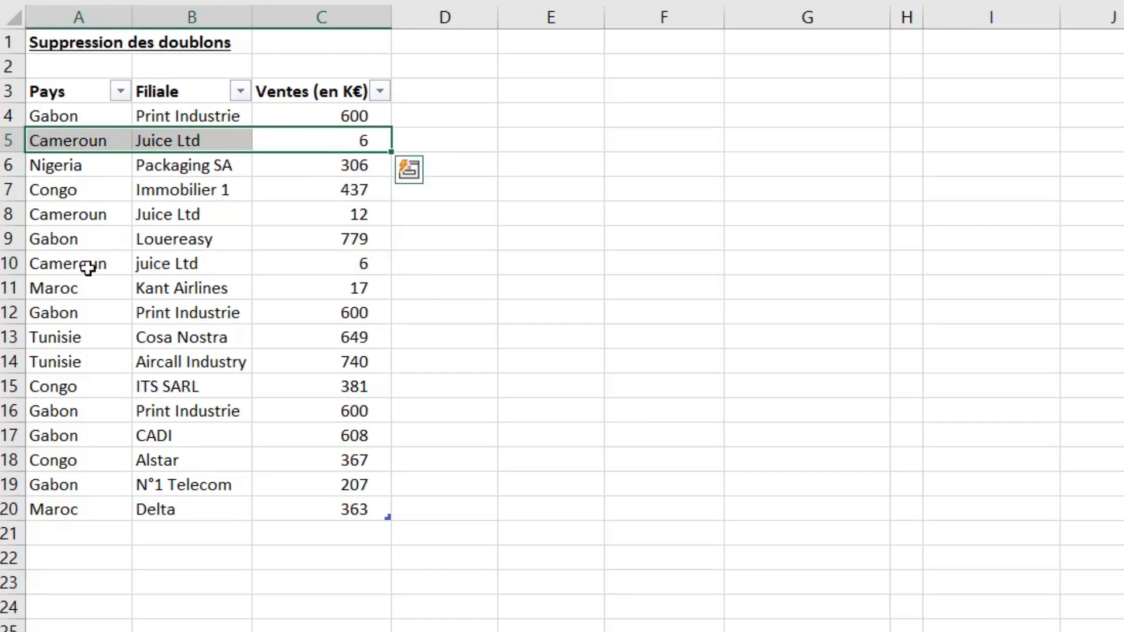
pyautogui.moveTo(88, 268); pyautogui.dragTo(310, 264)
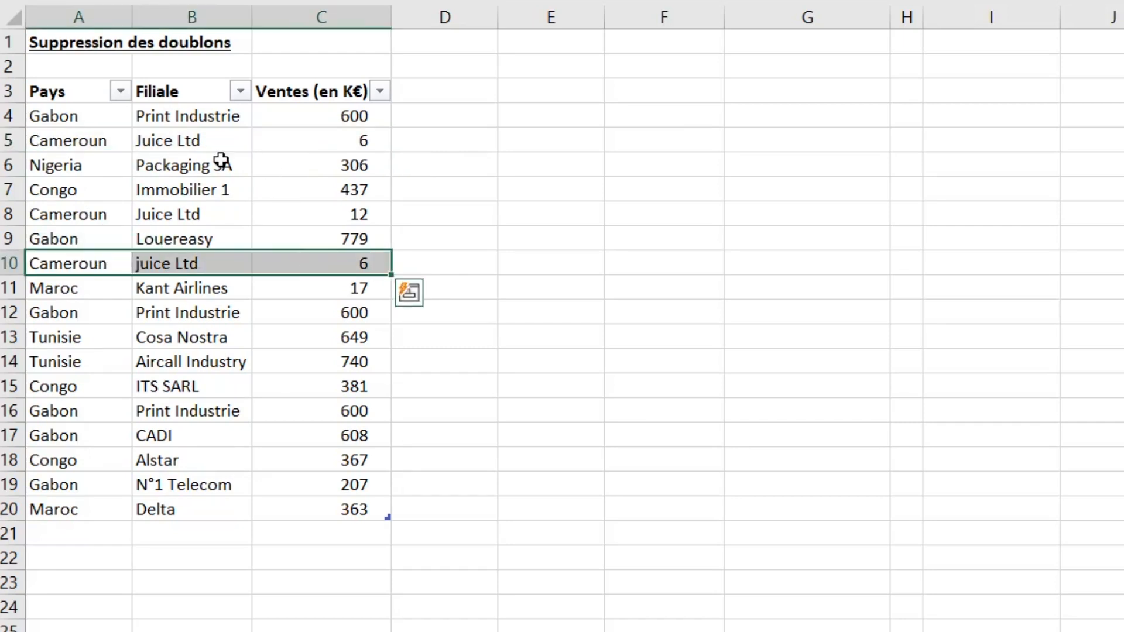
pyautogui.moveTo(84, 143); pyautogui.dragTo(313, 144)
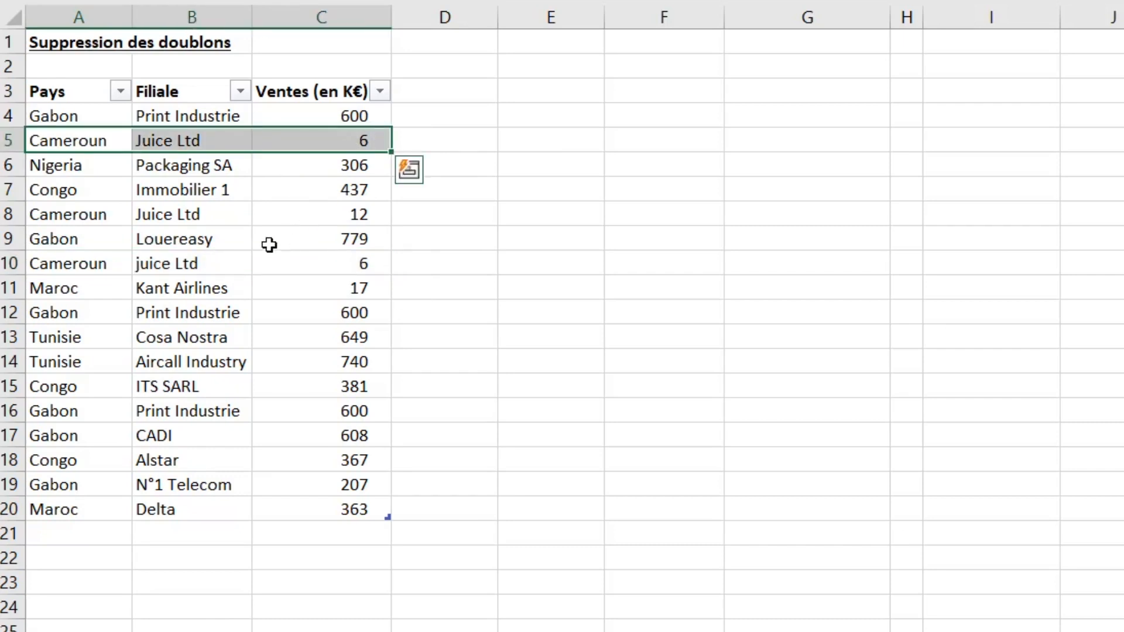
pyautogui.click(295, 263)
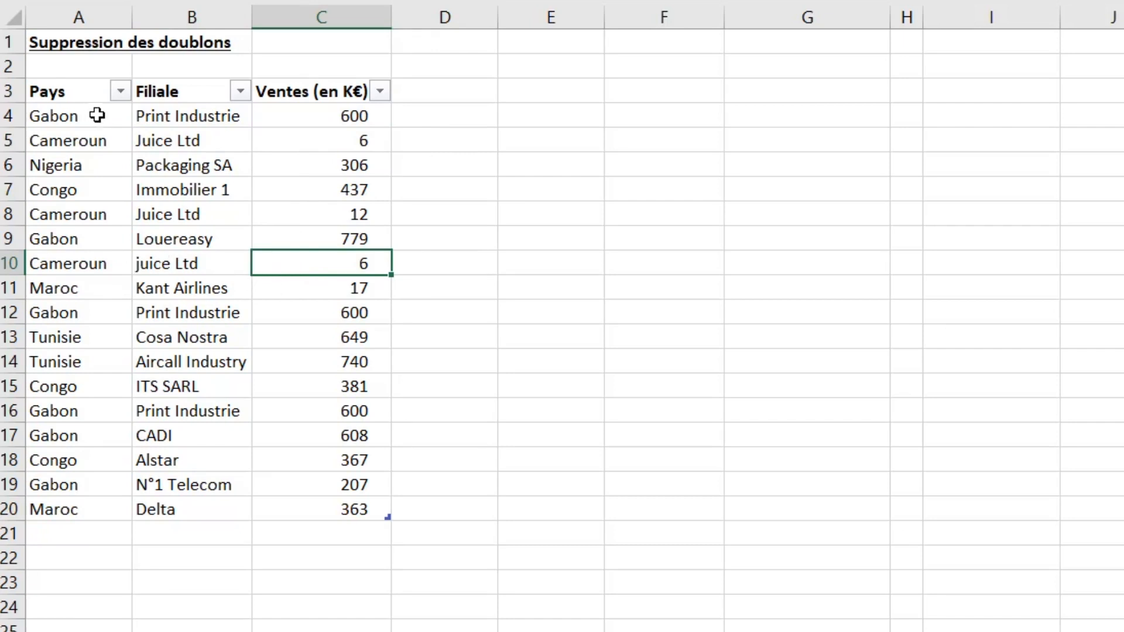
# - Enter the note "fonctionalité de l'onglet données" in cell E2, correcting its typos
pyautogui.click(544, 92)
pyautogui.click(570, 71)
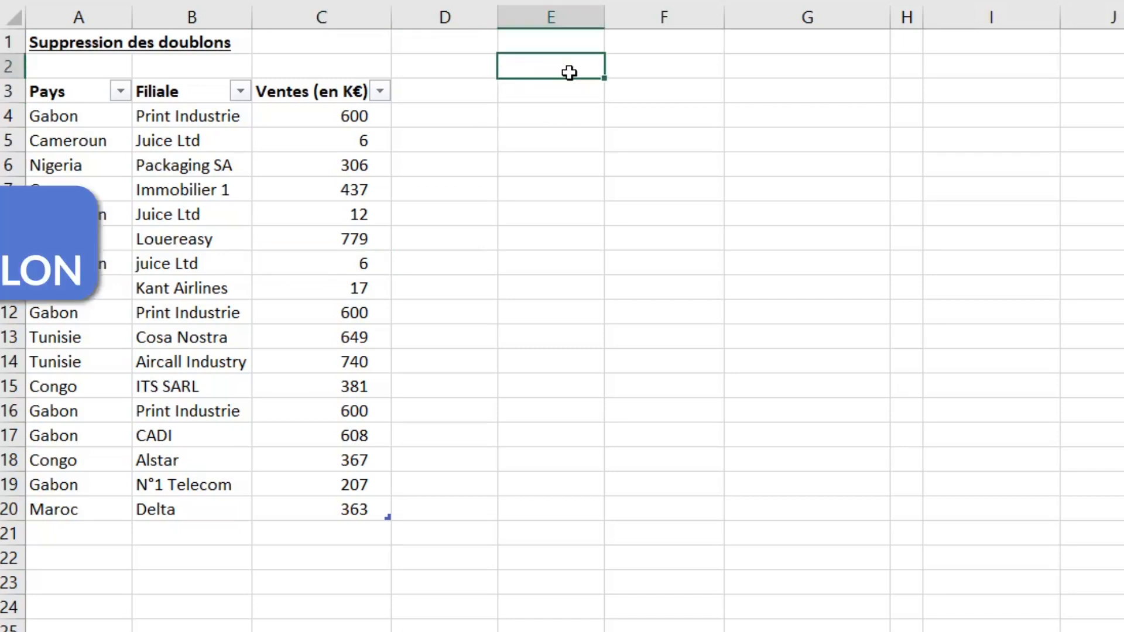
pyautogui.write('fonctionnaloirté')
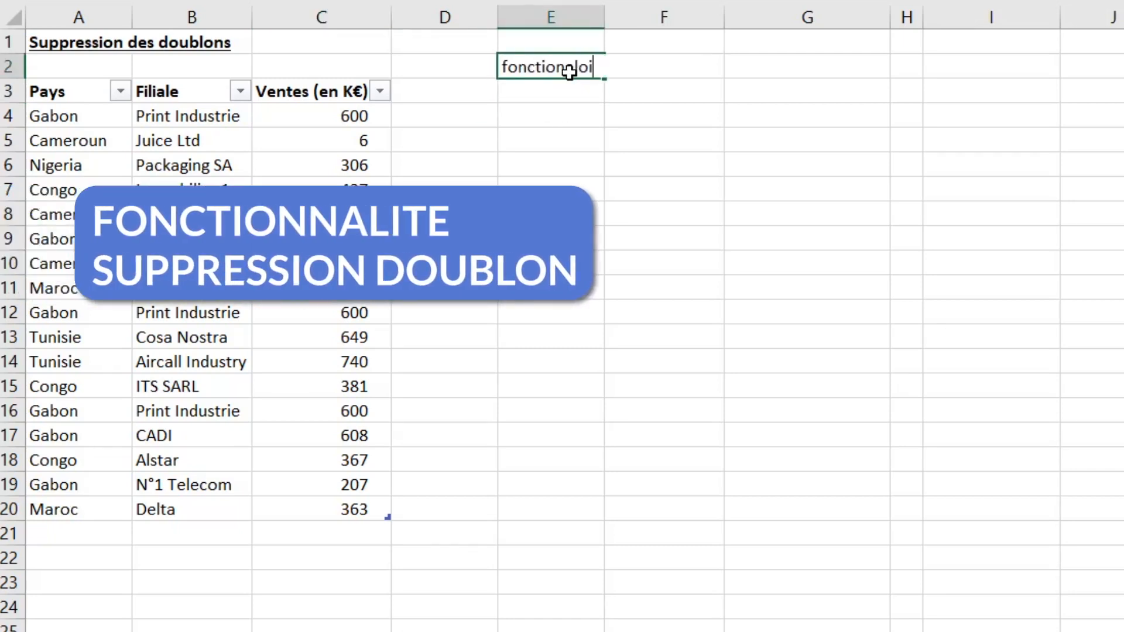
pyautogui.write(' de lm(ong')
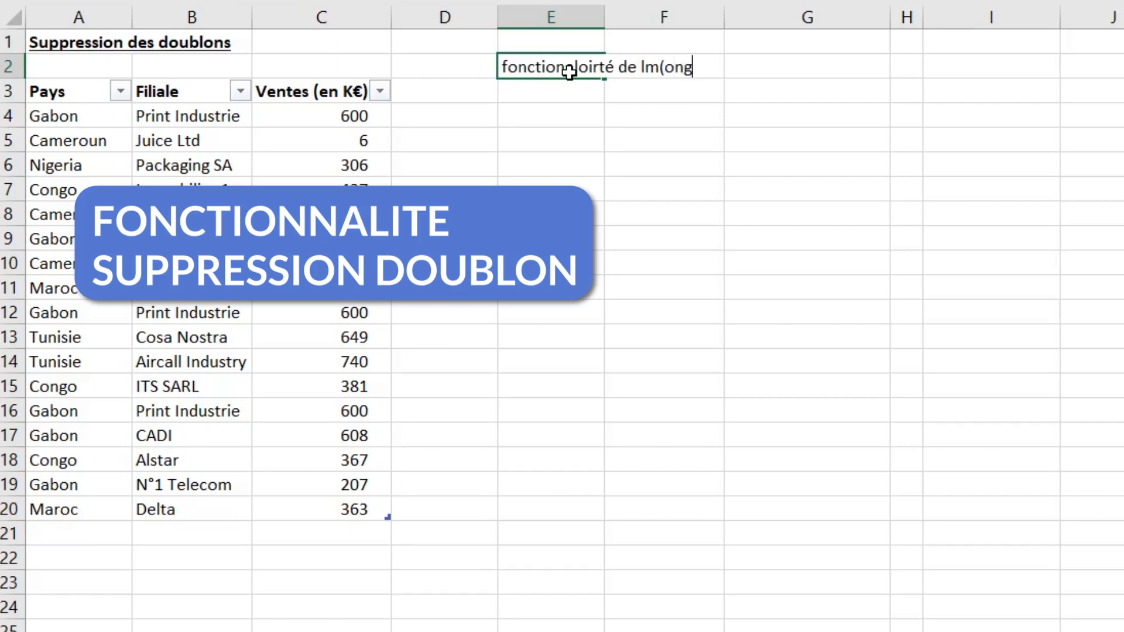
pyautogui.write('let données')
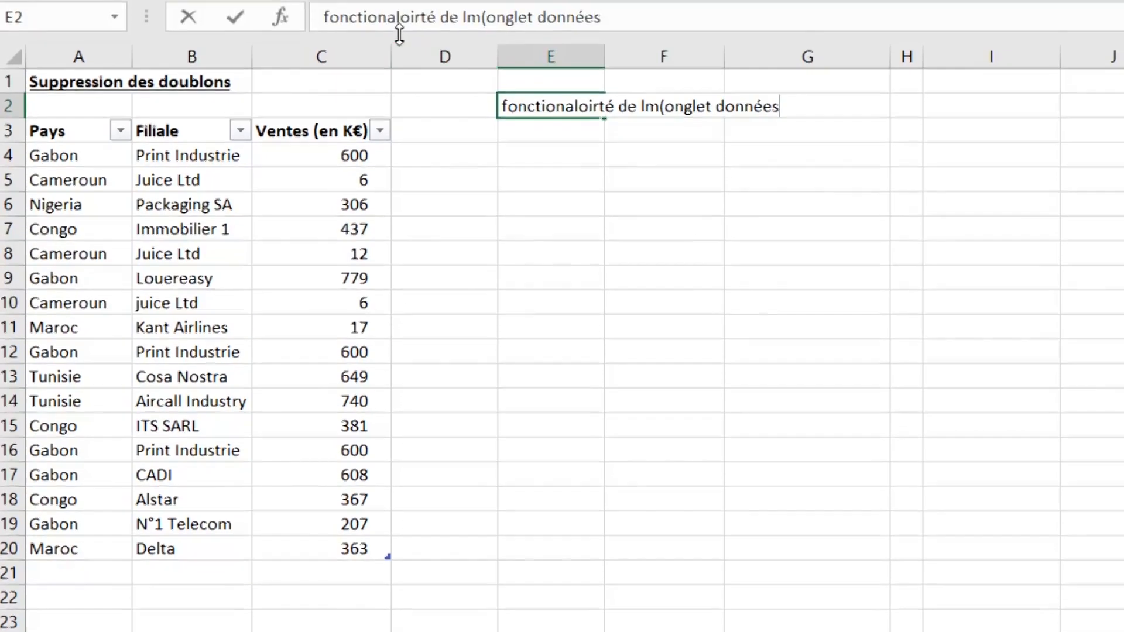
pyautogui.moveTo(400, 64); pyautogui.dragTo(427, 65)
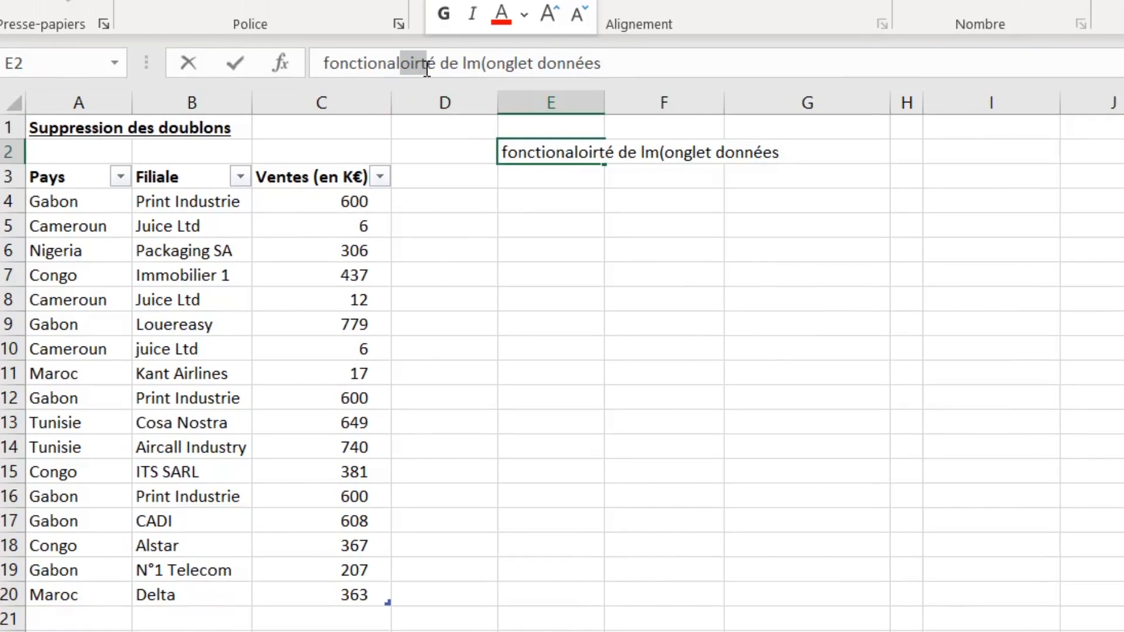
pyautogui.write('t')
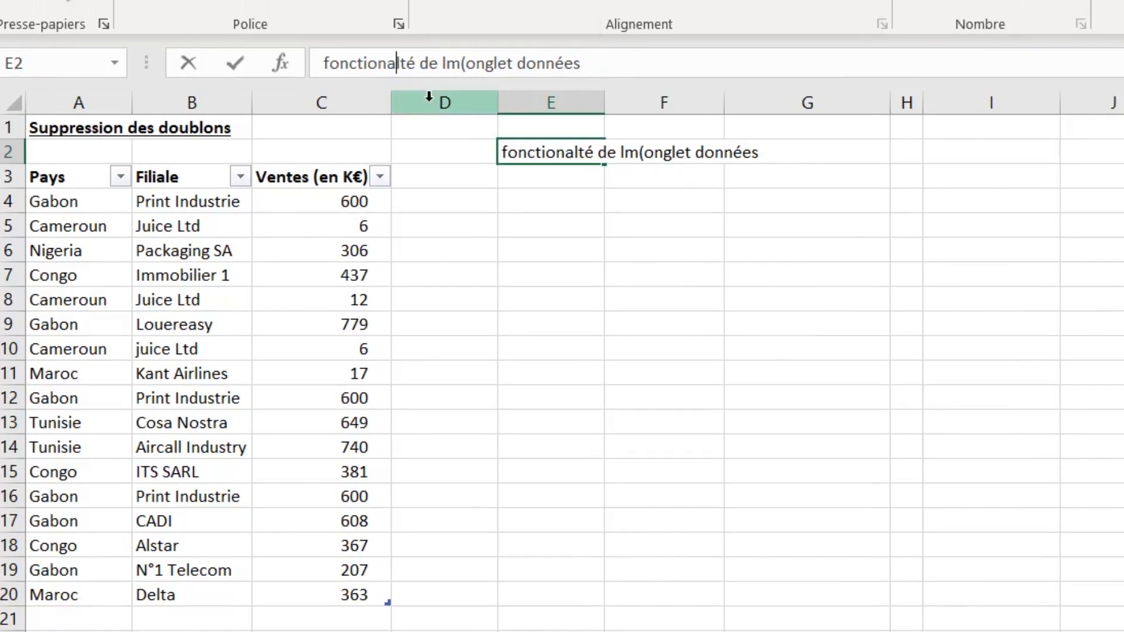
pyautogui.press('Right')
pyautogui.write('i')
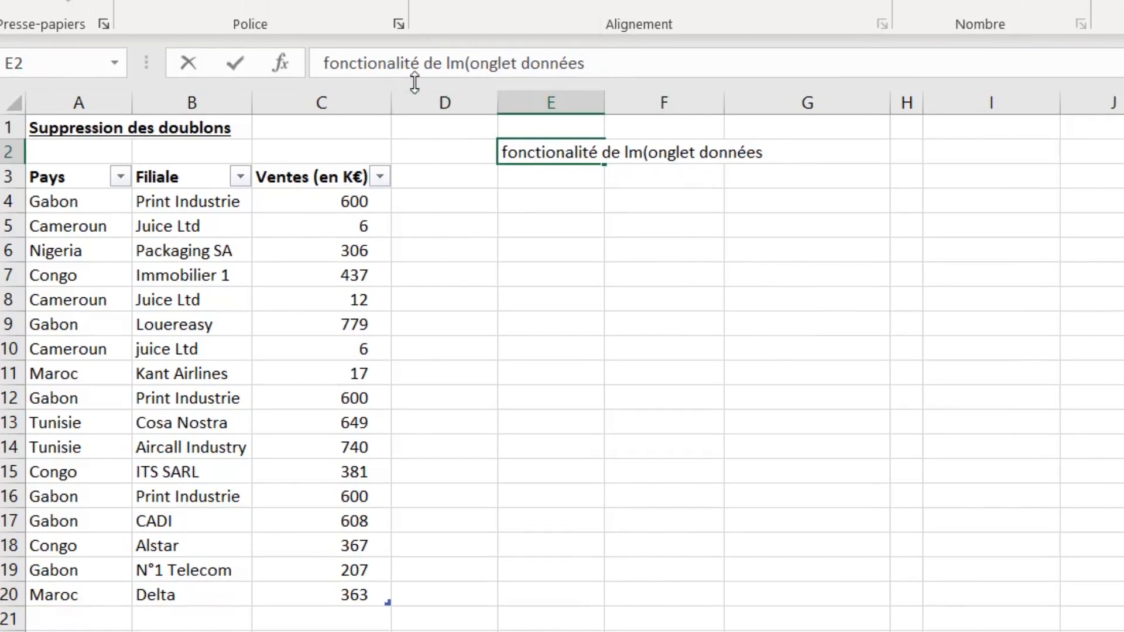
pyautogui.rightClick(452, 76)
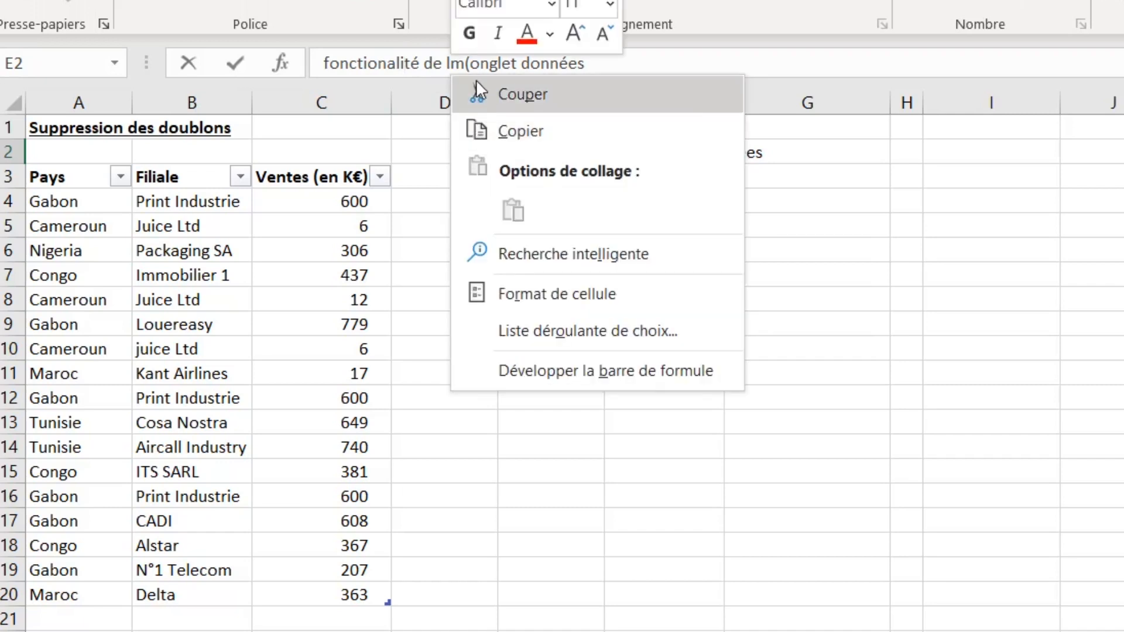
pyautogui.click(459, 64)
pyautogui.moveTo(447, 62); pyautogui.dragTo(471, 61)
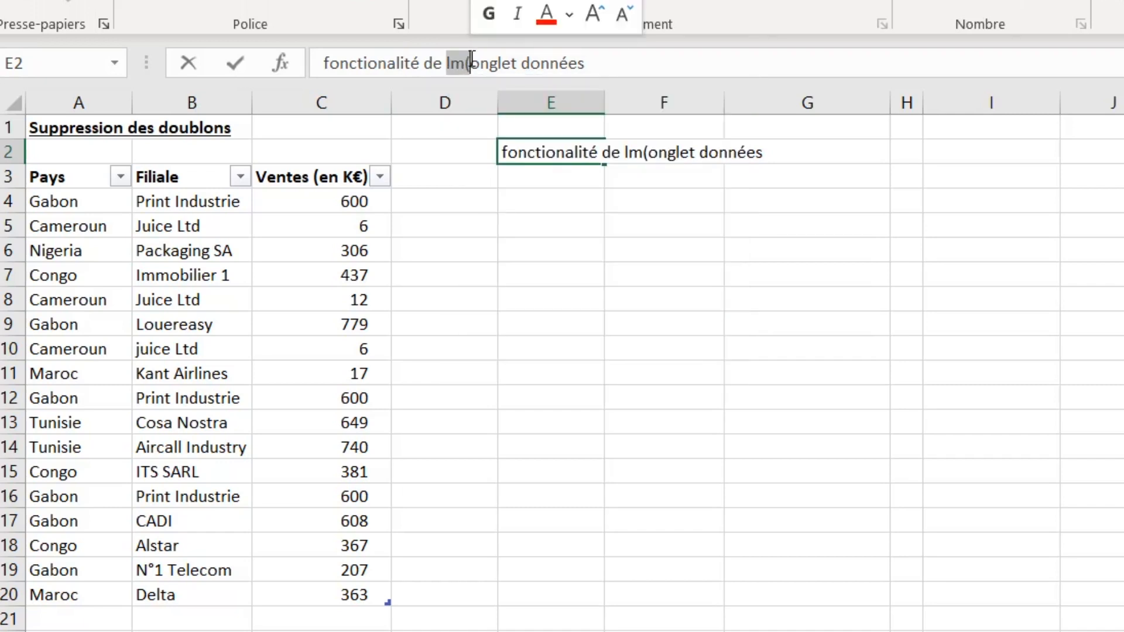
pyautogui.write("l'")
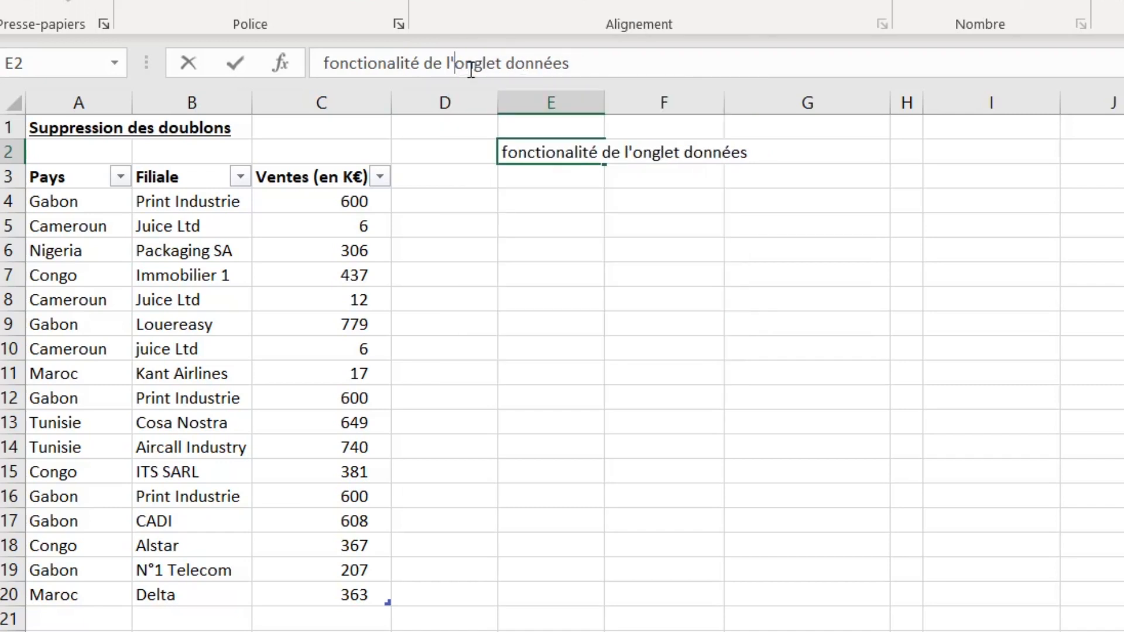
pyautogui.press('Return')
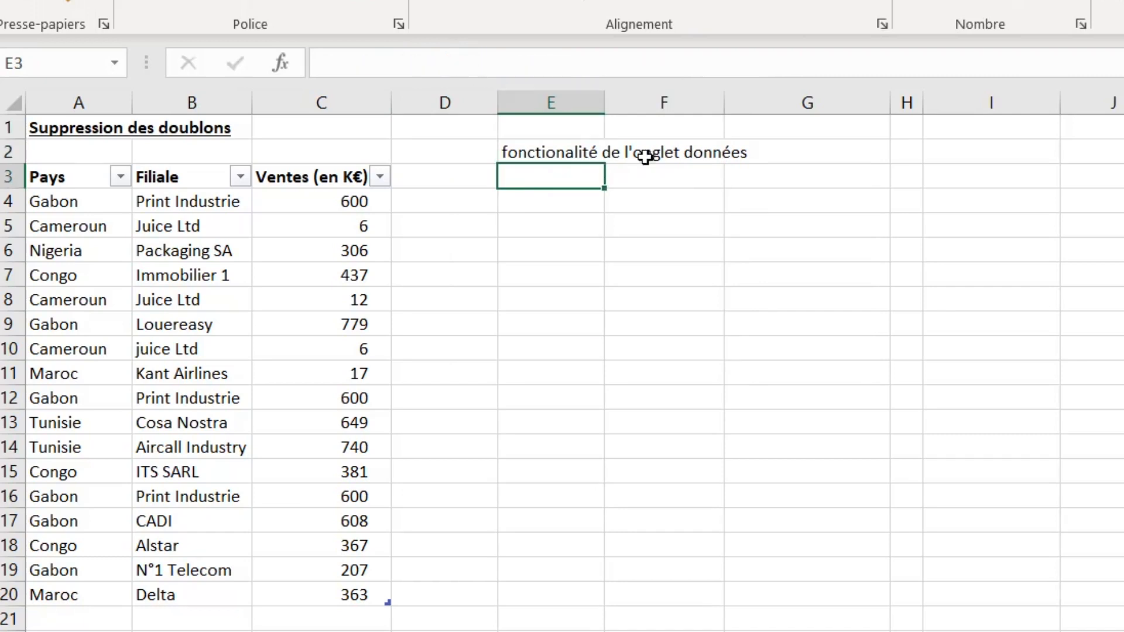
# - Select the table range A3:C20, open the Remove Duplicates dialog, and close it without applying
pyautogui.click(582, 199)
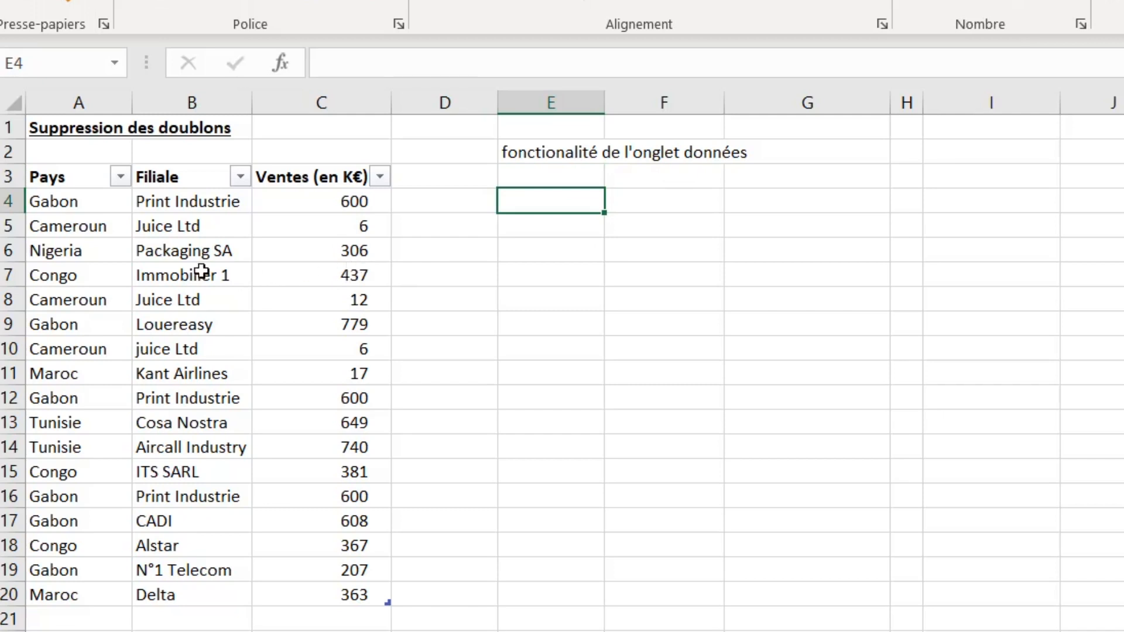
pyautogui.moveTo(74, 186); pyautogui.dragTo(299, 594)
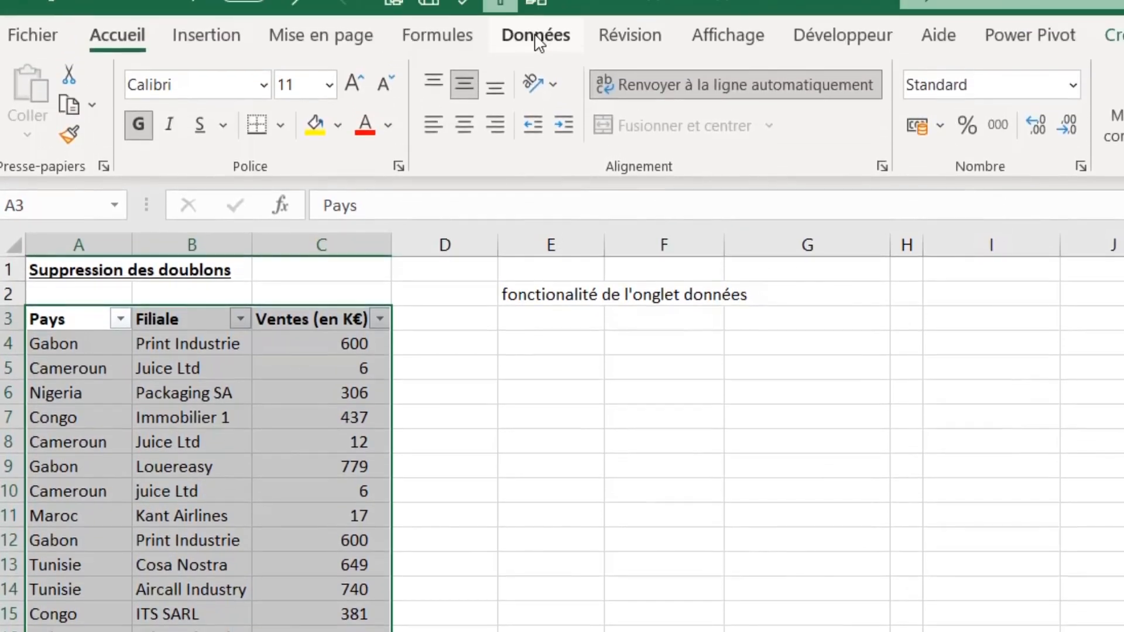
pyautogui.click(537, 38)
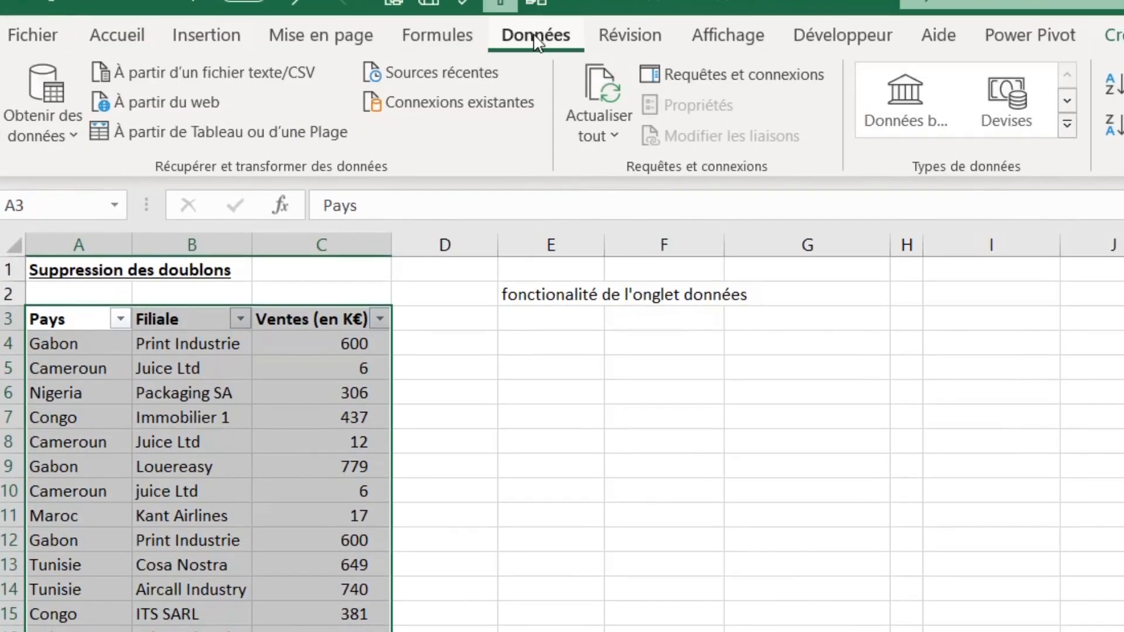
pyautogui.click(953, 102)
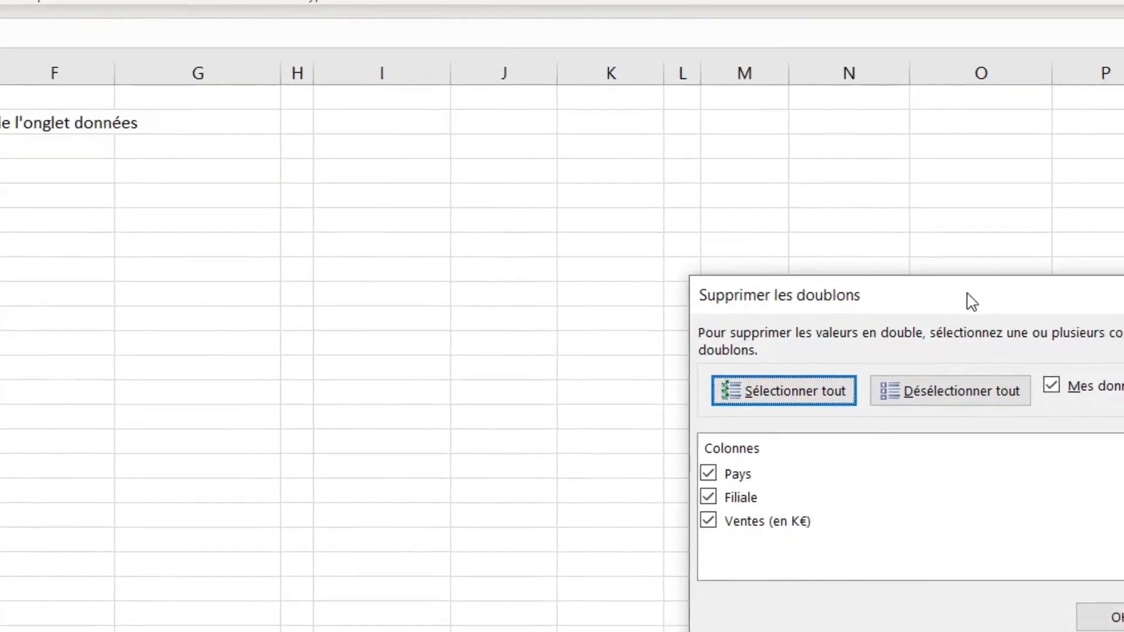
pyautogui.moveTo(1062, 471); pyautogui.dragTo(490, 385)
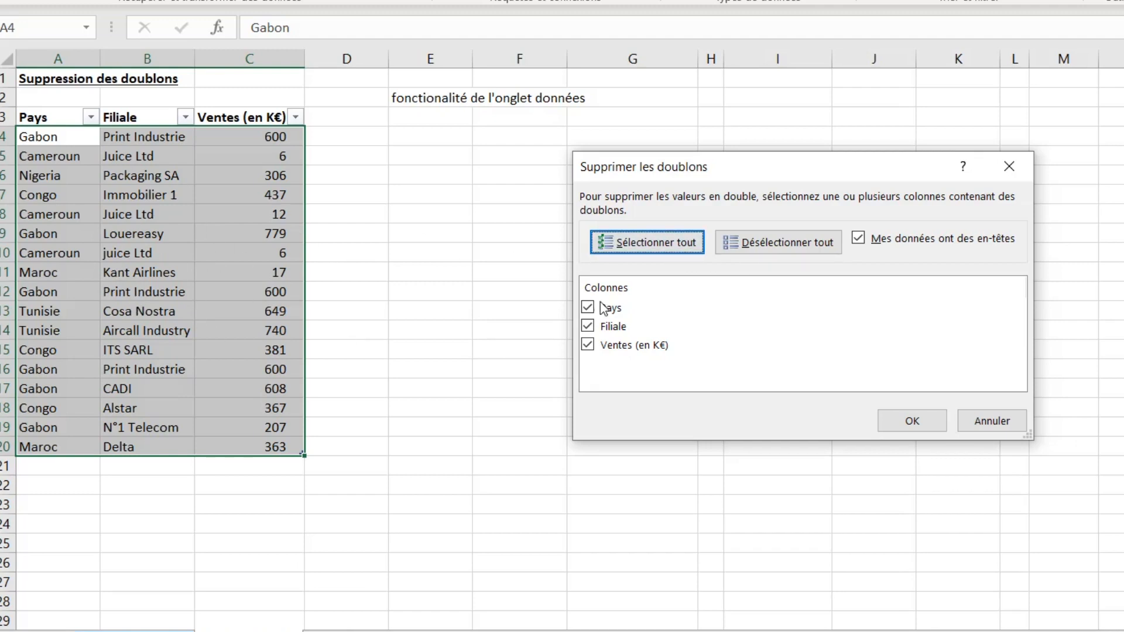
pyautogui.click(1010, 166)
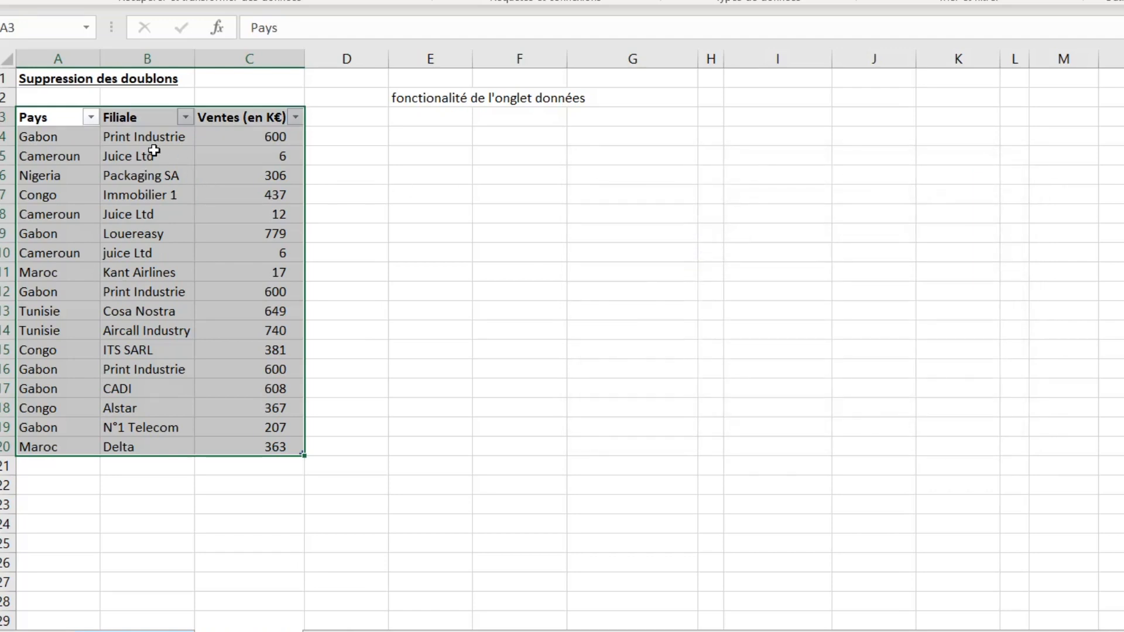
# - Copy the selected table range A3:C20
pyautogui.hotkey('ctrl', 'c')
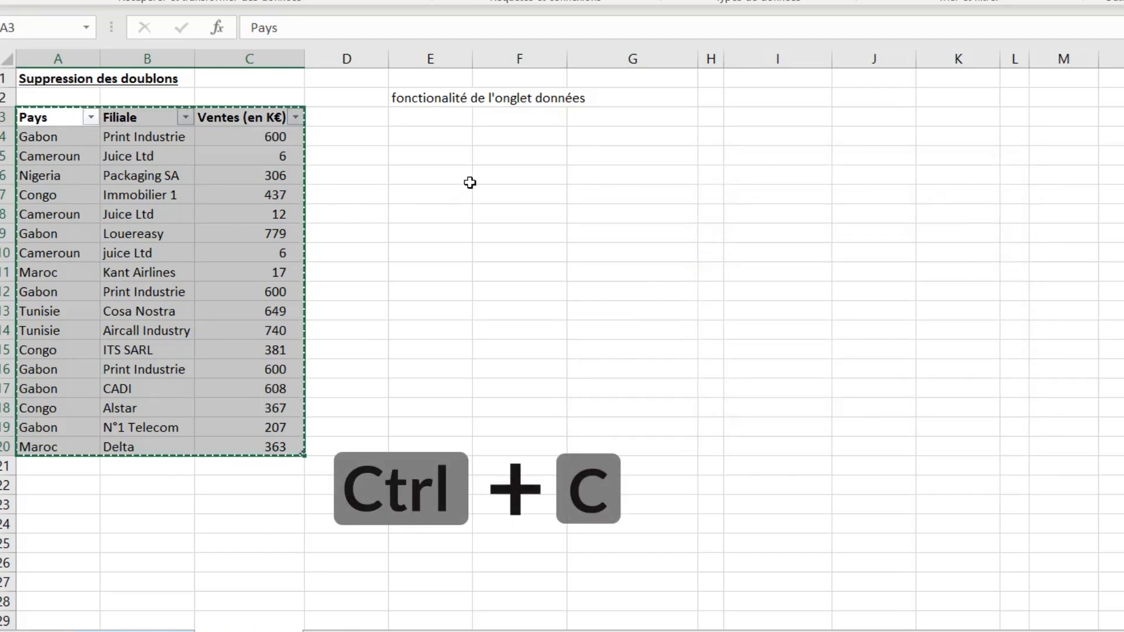
# - Paste the copied sales table into cell E3, below the note
pyautogui.click(456, 116)
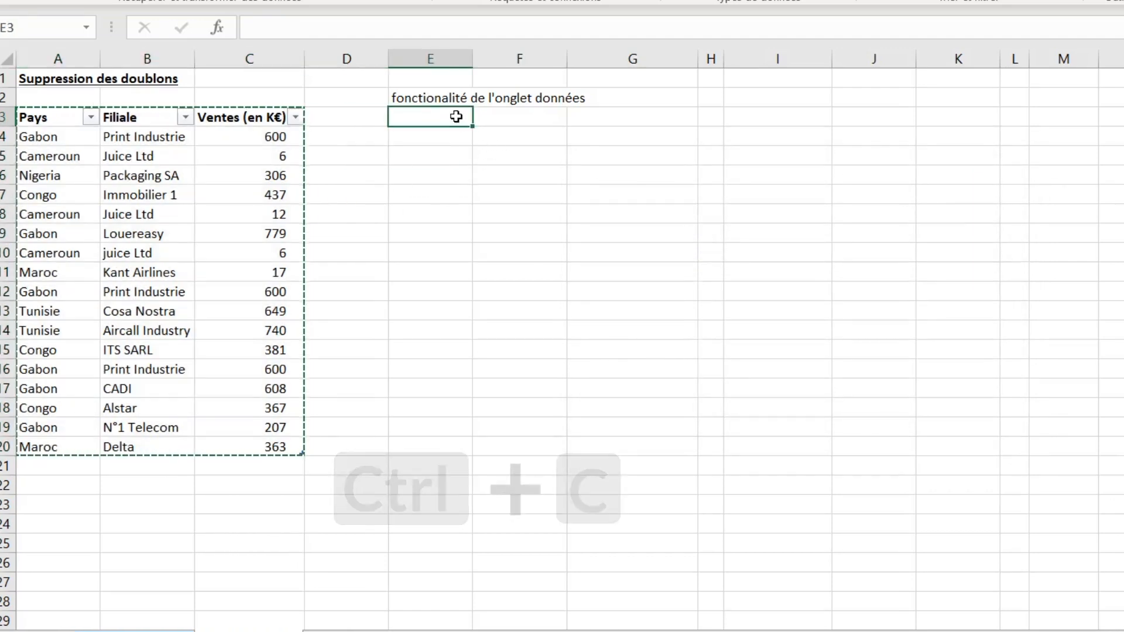
pyautogui.hotkey('ctrl', 'v')
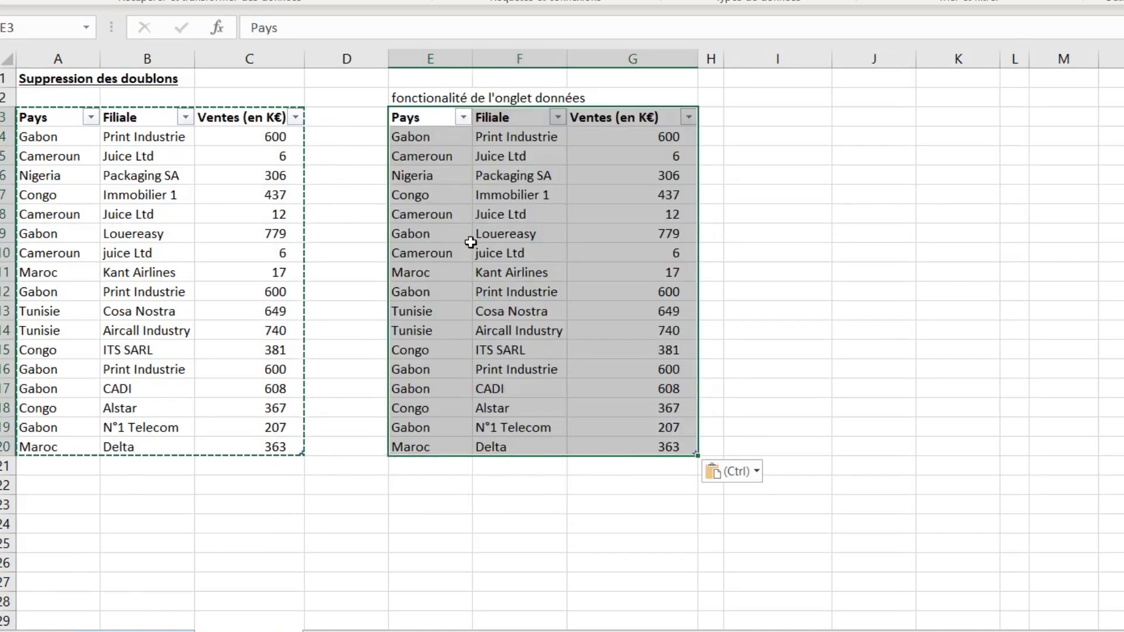
pyautogui.click(452, 156)
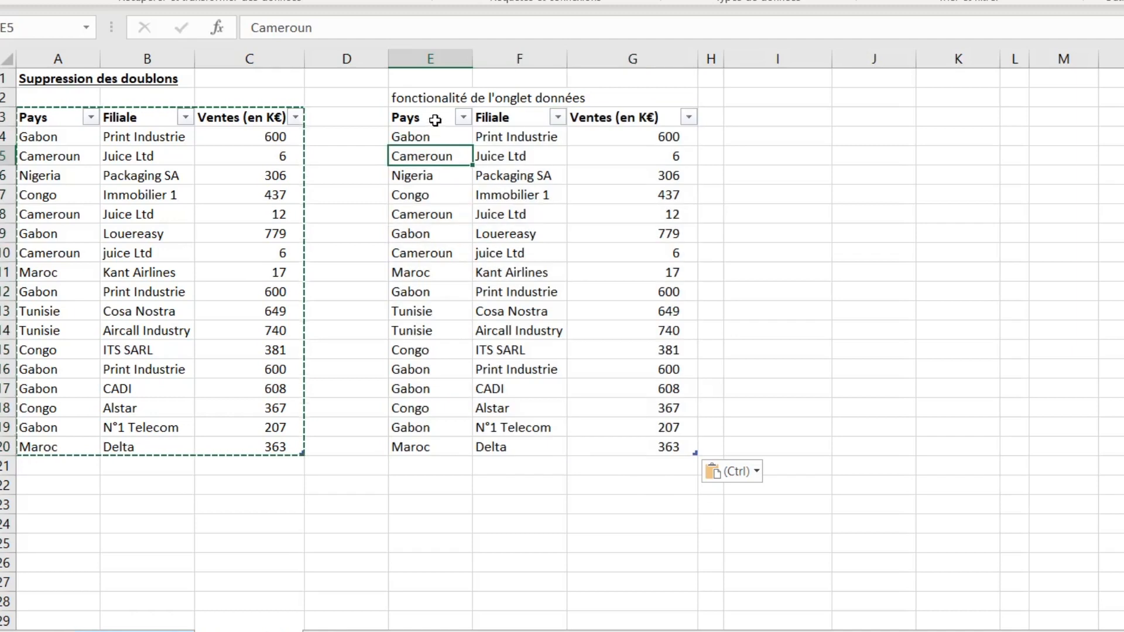
# - Select the pasted table E3:G20 and remove duplicates across Pays, Filiale and Ventes, keeping the header option checked
pyautogui.moveTo(431, 117); pyautogui.dragTo(631, 448)
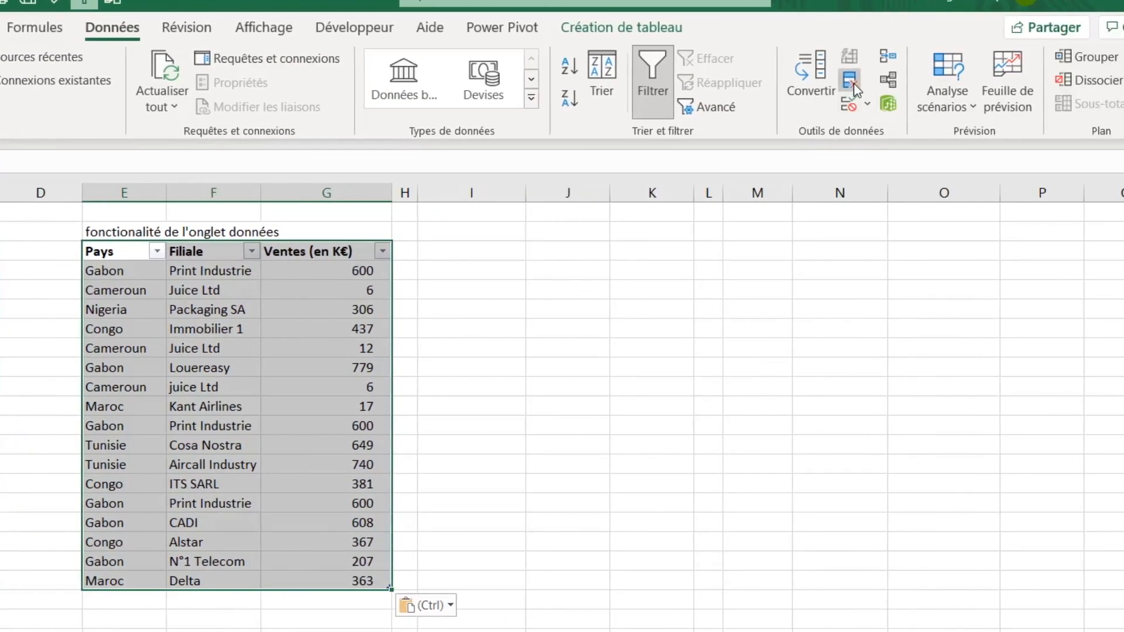
pyautogui.click(1027, 87)
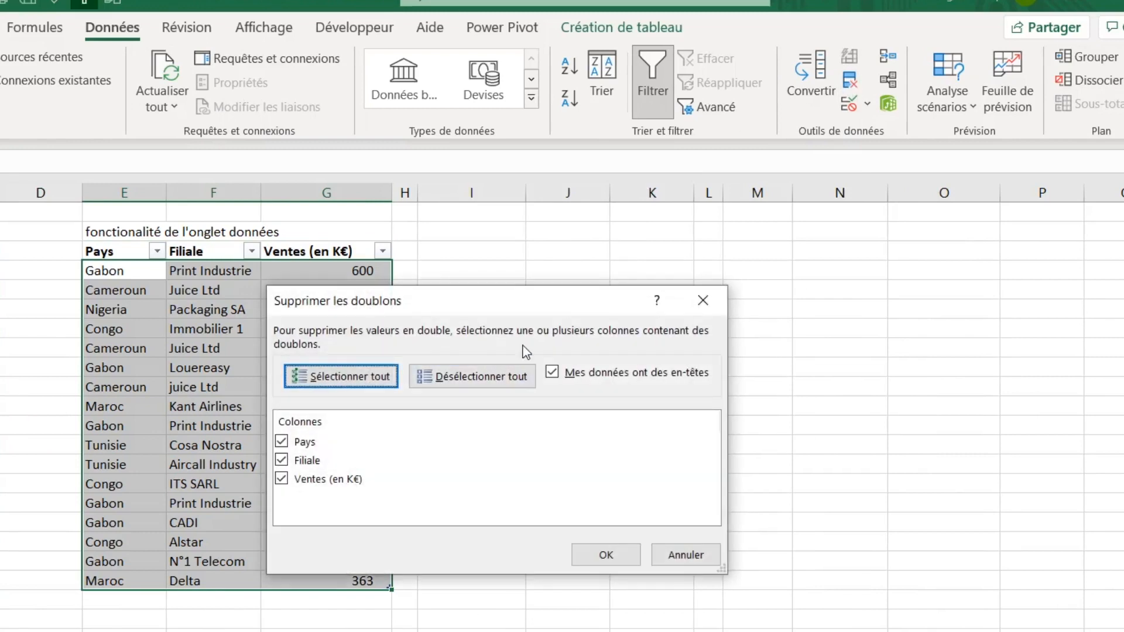
pyautogui.moveTo(521, 300); pyautogui.dragTo(665, 287)
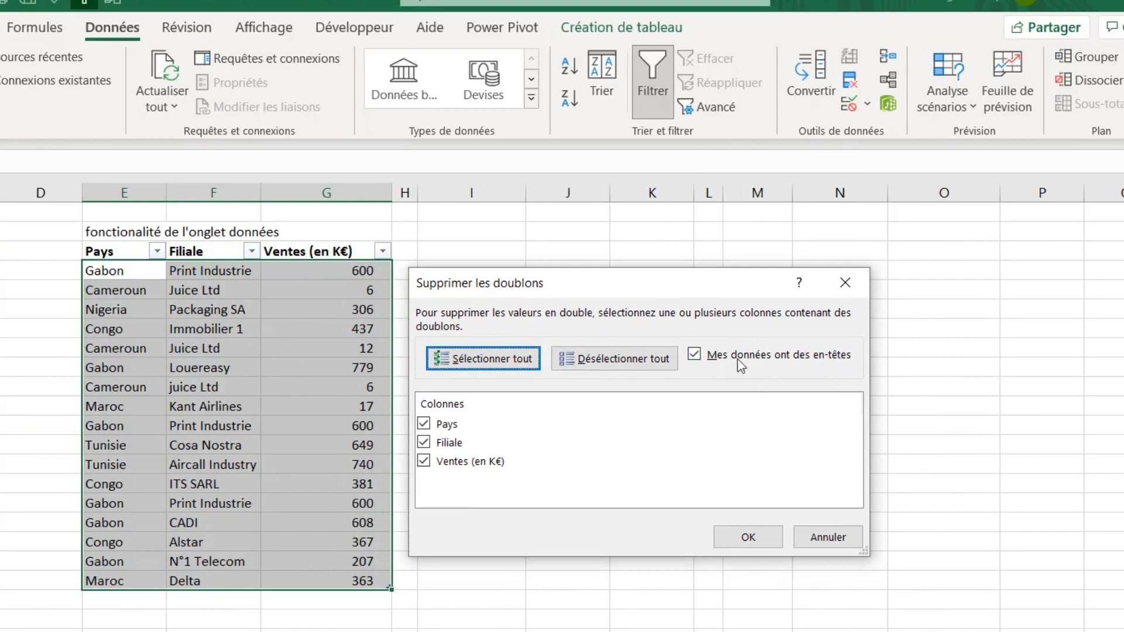
pyautogui.click(695, 356)
pyautogui.click(695, 356)
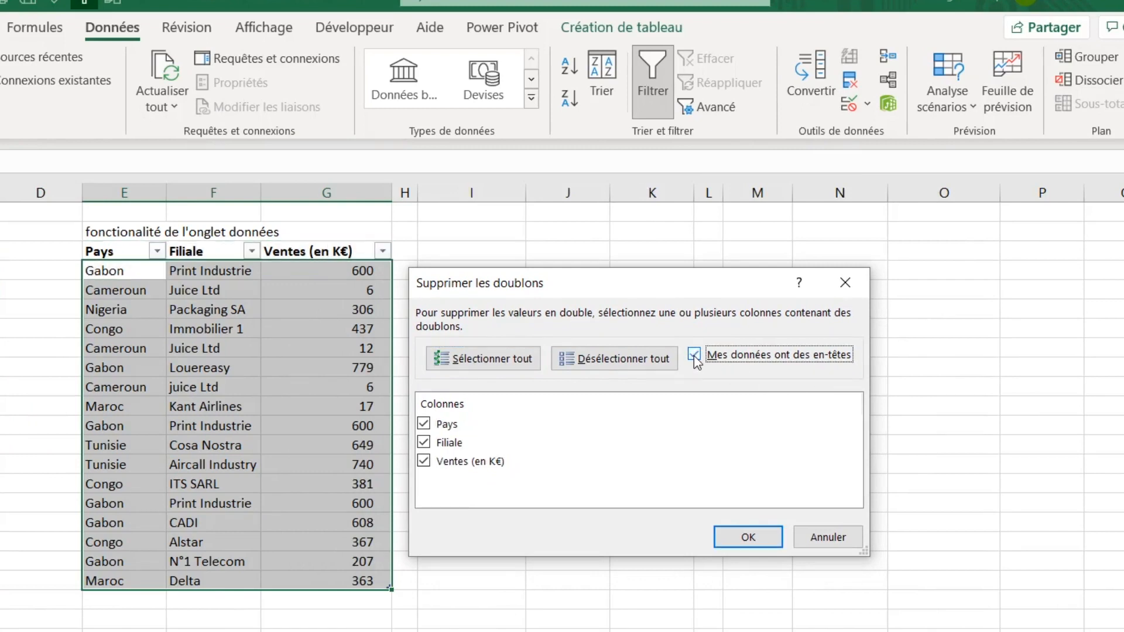
pyautogui.click(694, 354)
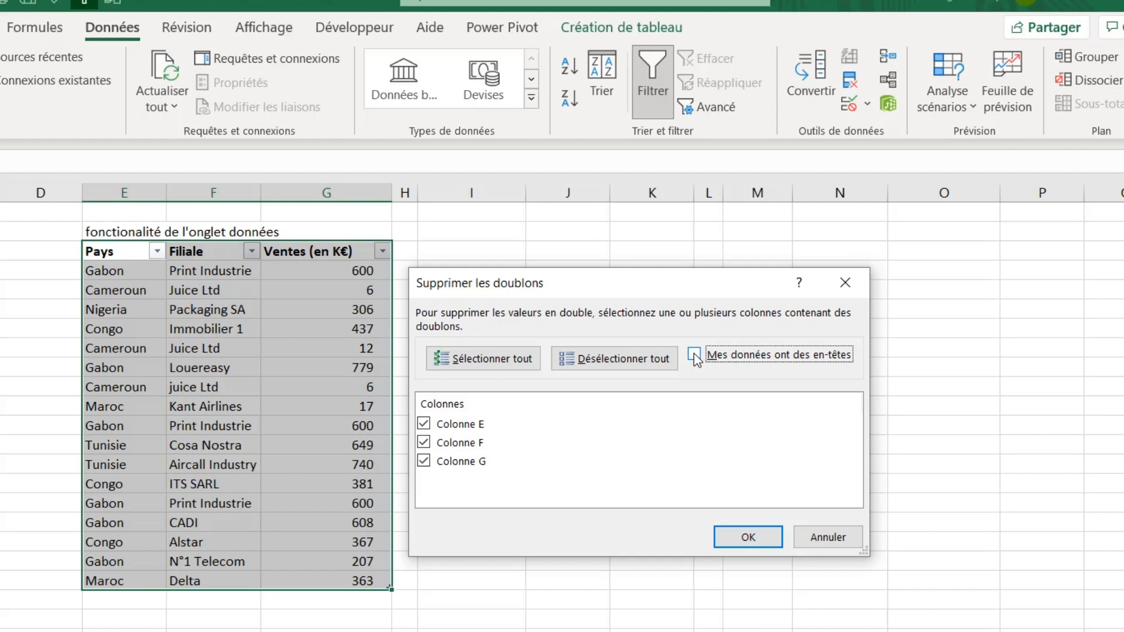
pyautogui.click(693, 355)
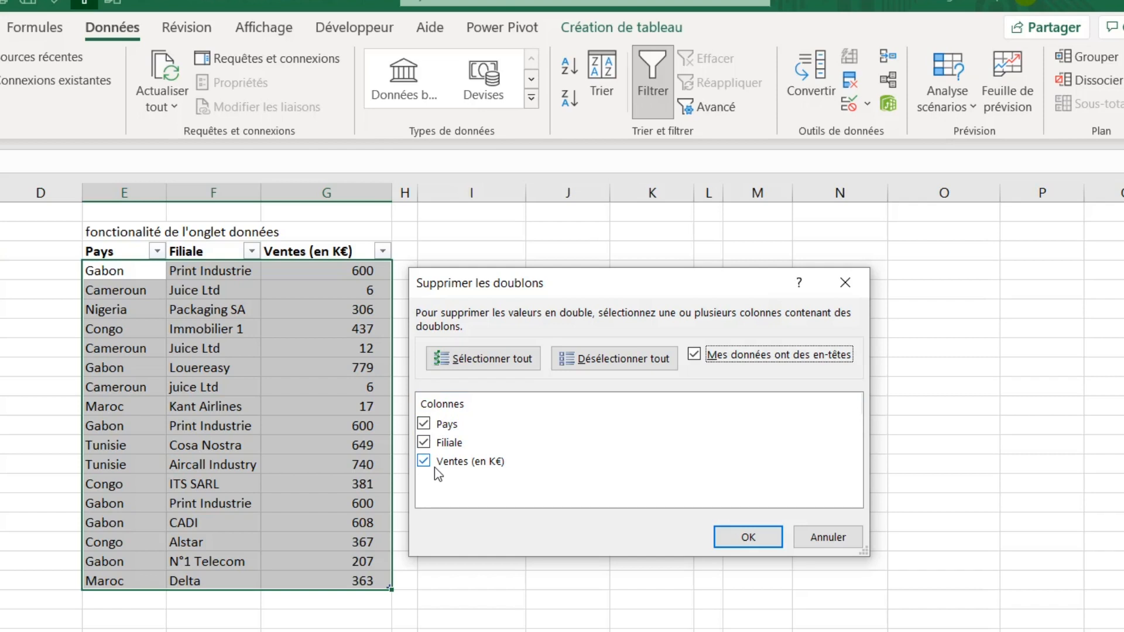
pyautogui.click(749, 542)
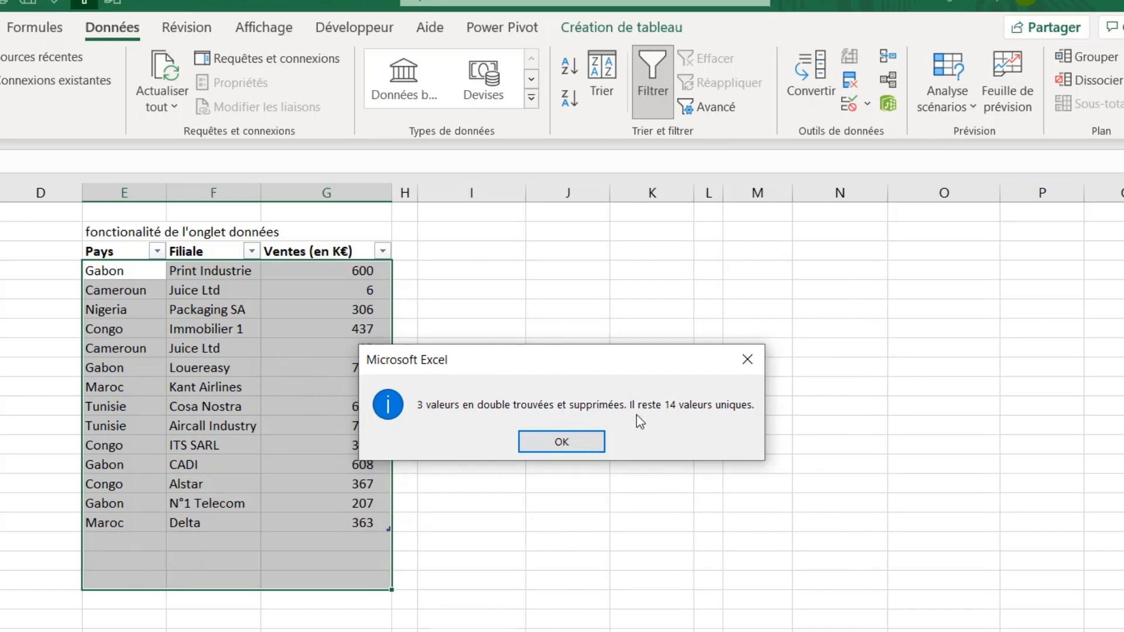
pyautogui.click(564, 442)
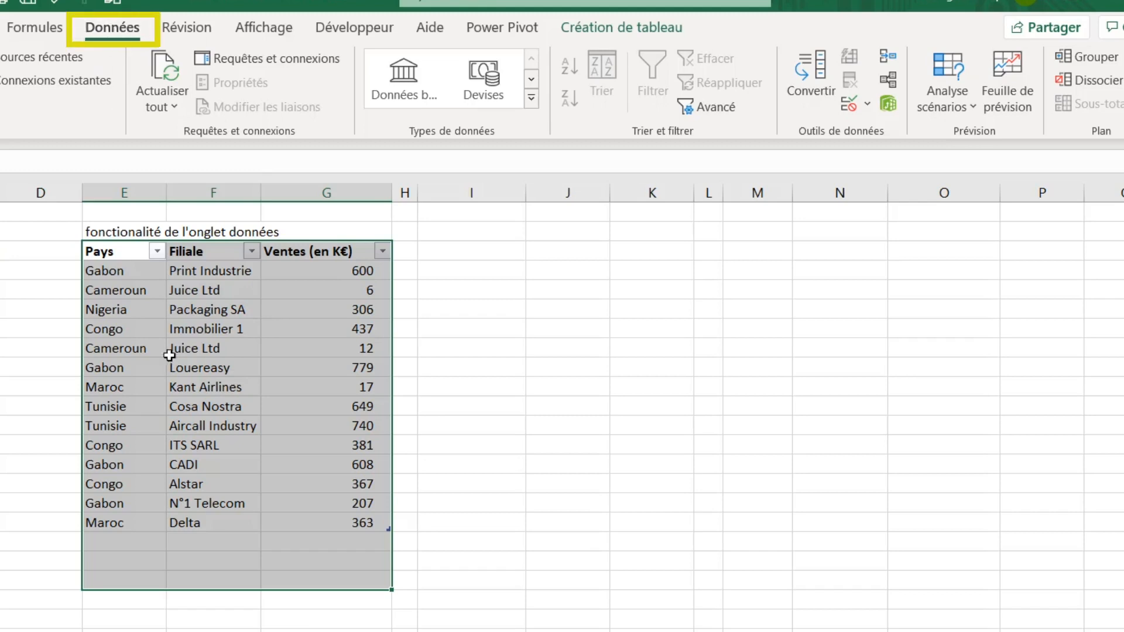
# - Copy the Maroc / Delta / 363 row into row 21 of the source table
pyautogui.click(149, 331)
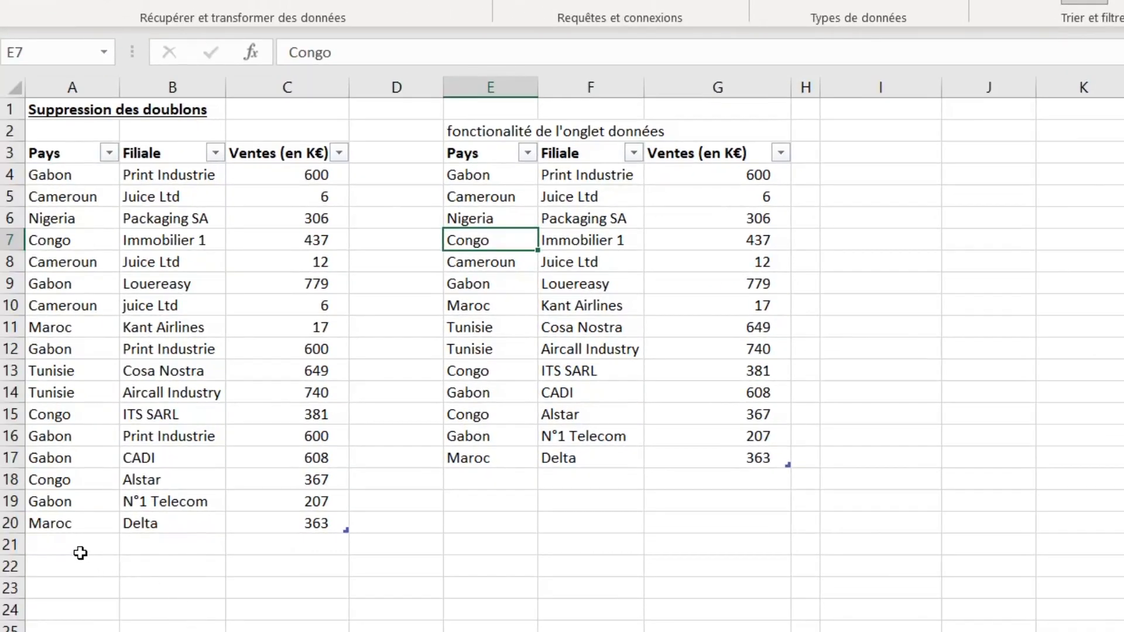
pyautogui.click(81, 548)
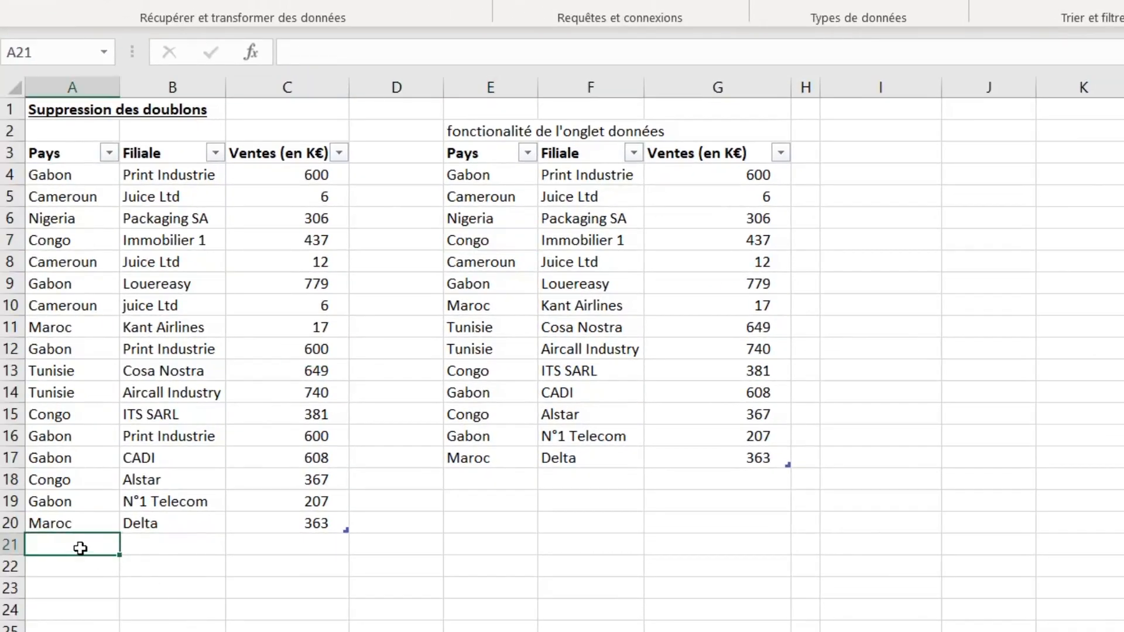
pyautogui.moveTo(82, 527); pyautogui.dragTo(262, 528)
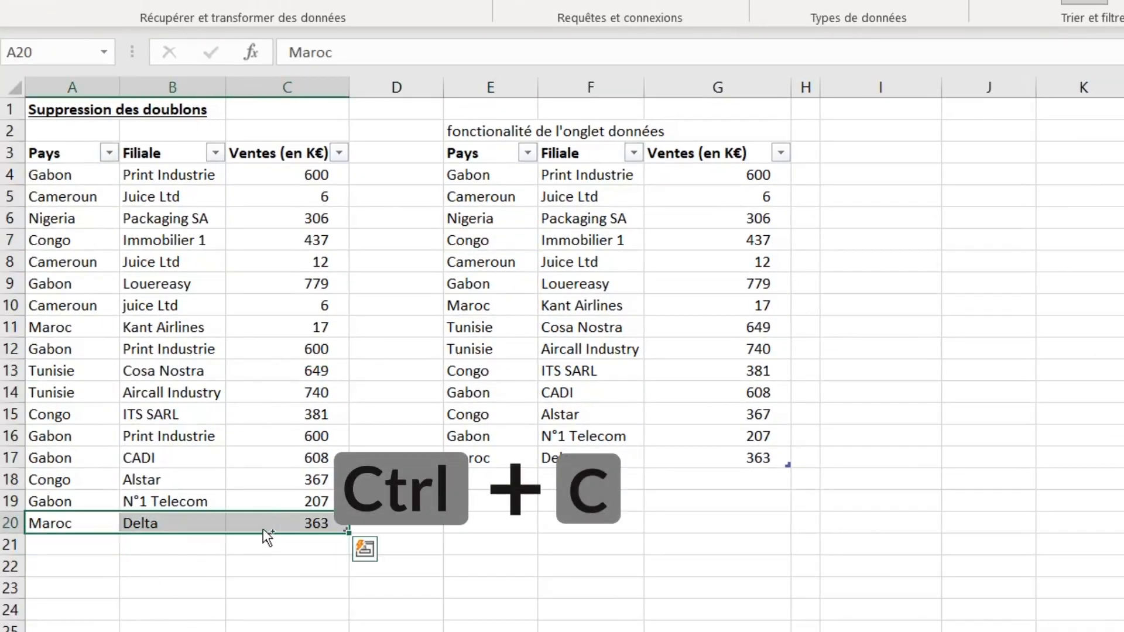
pyautogui.hotkey('ctrl', 'c')
pyautogui.click(77, 542)
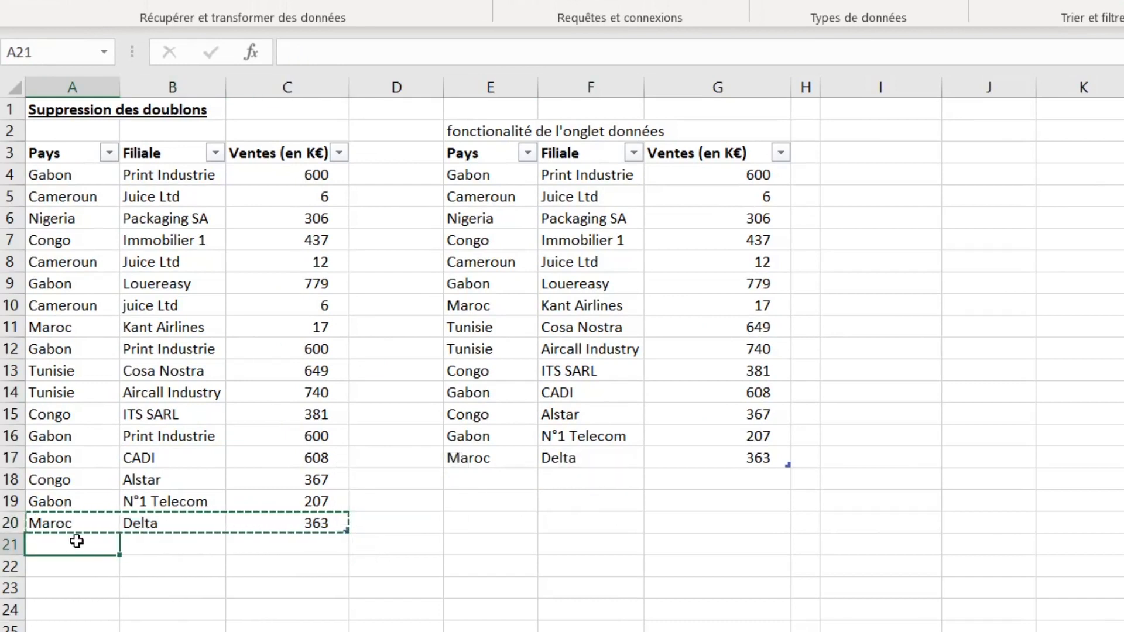
pyautogui.hotkey('ctrl', 'v')
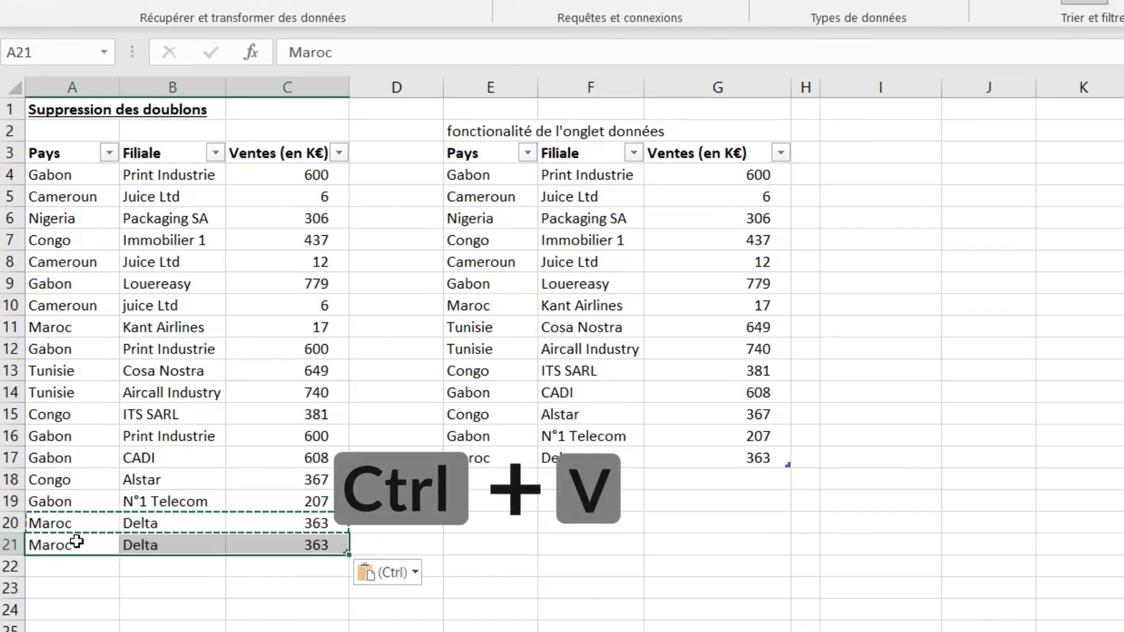
# - Change the sales value in cell C21 to 450
pyautogui.click(298, 545)
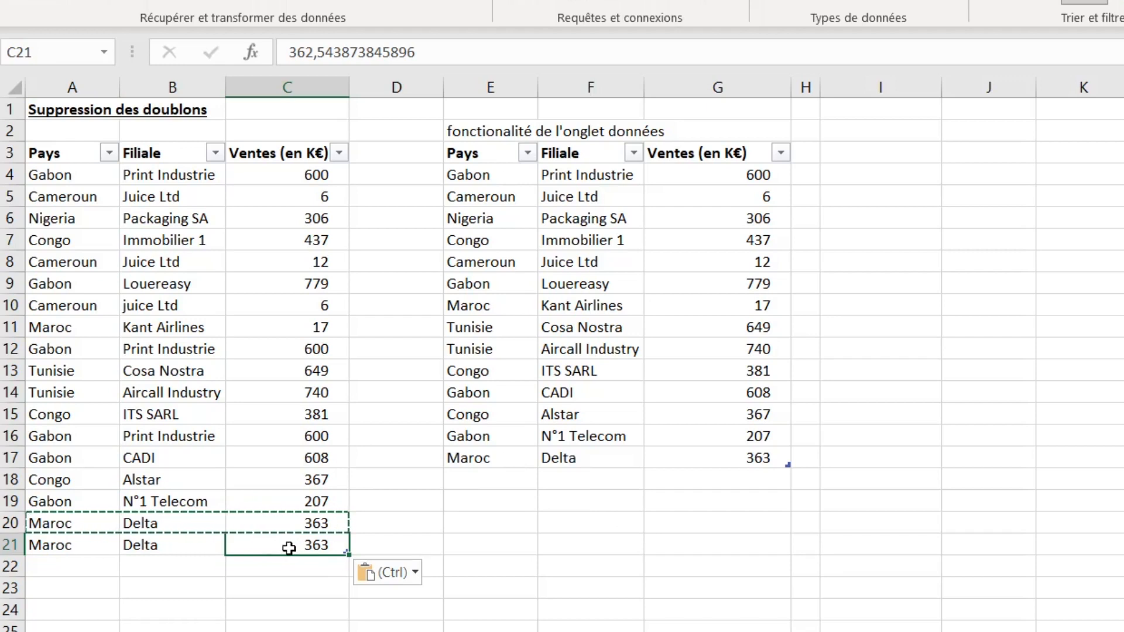
pyautogui.write('450')
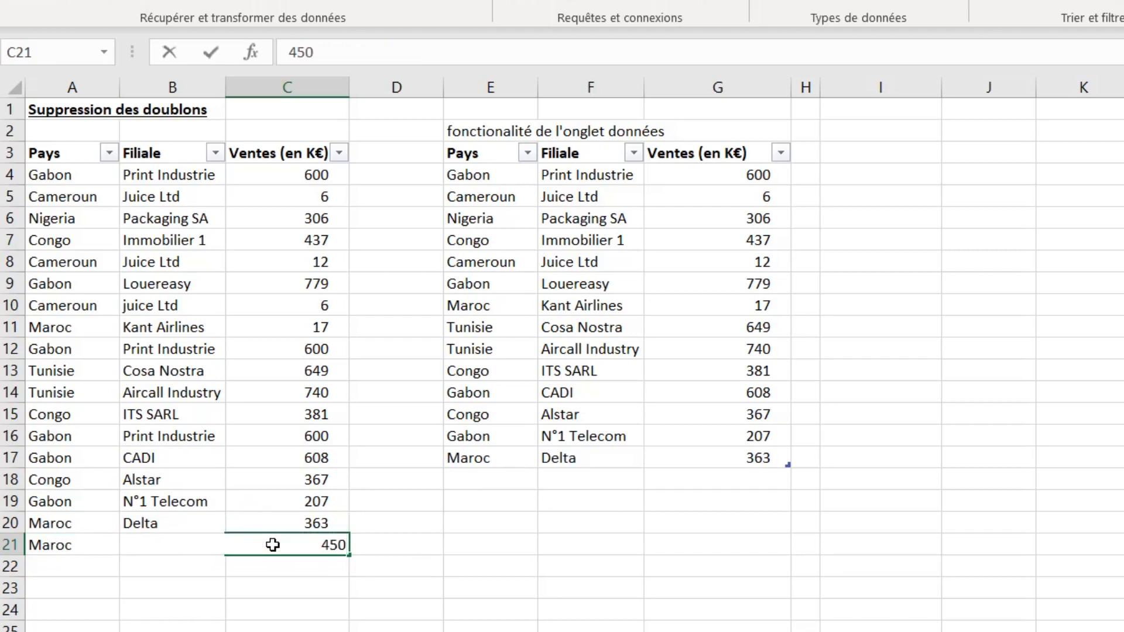
pyautogui.press('Return')
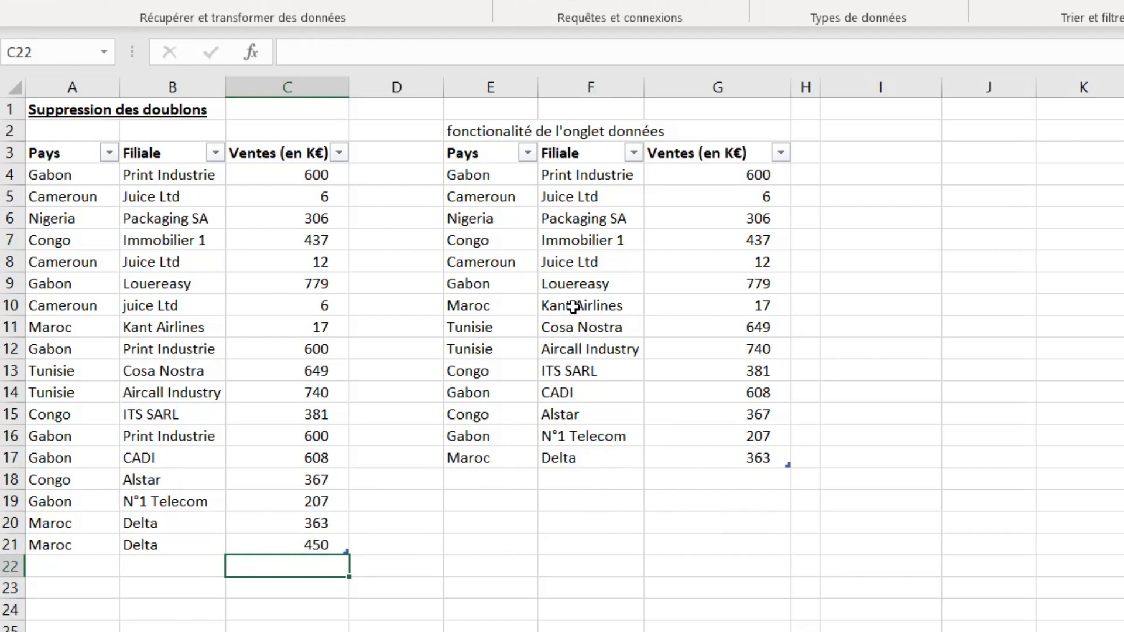
# - Select the source table and undo the sales value change in row 21
pyautogui.moveTo(72, 151); pyautogui.dragTo(251, 534)
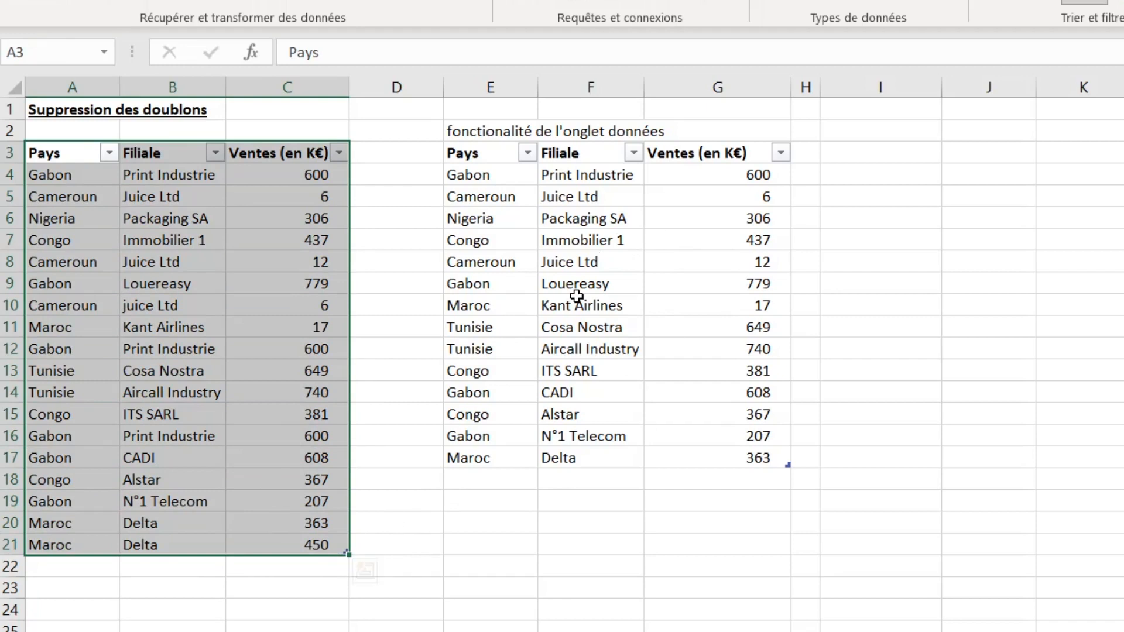
pyautogui.hotkey('ctrl', 'z')
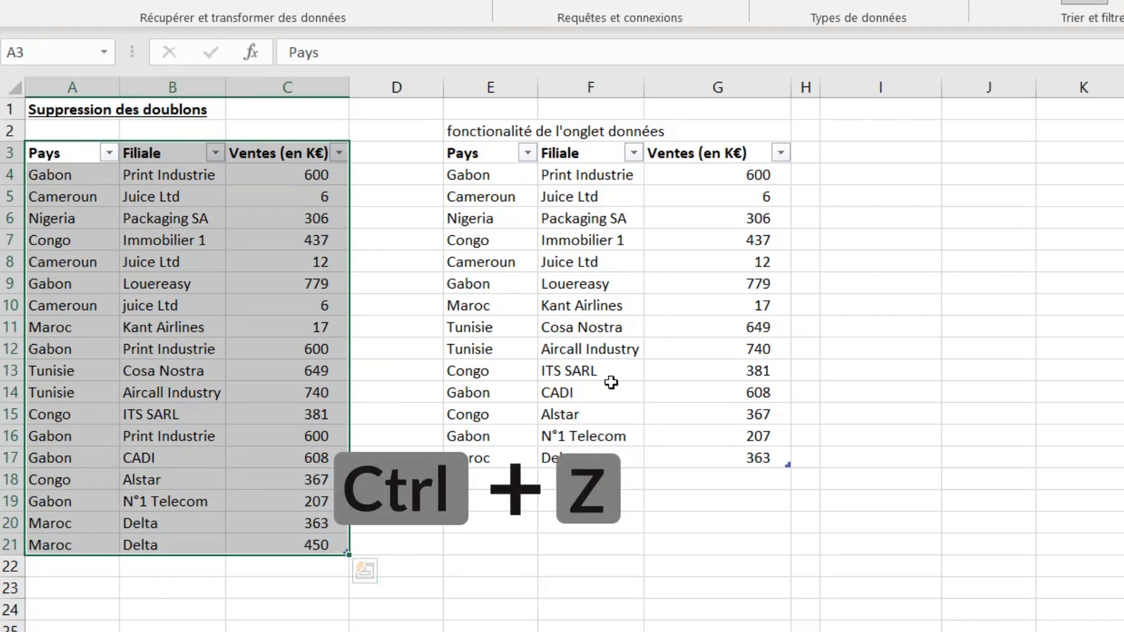
pyautogui.hotkey('ctrl', 'z')
pyautogui.click(588, 393)
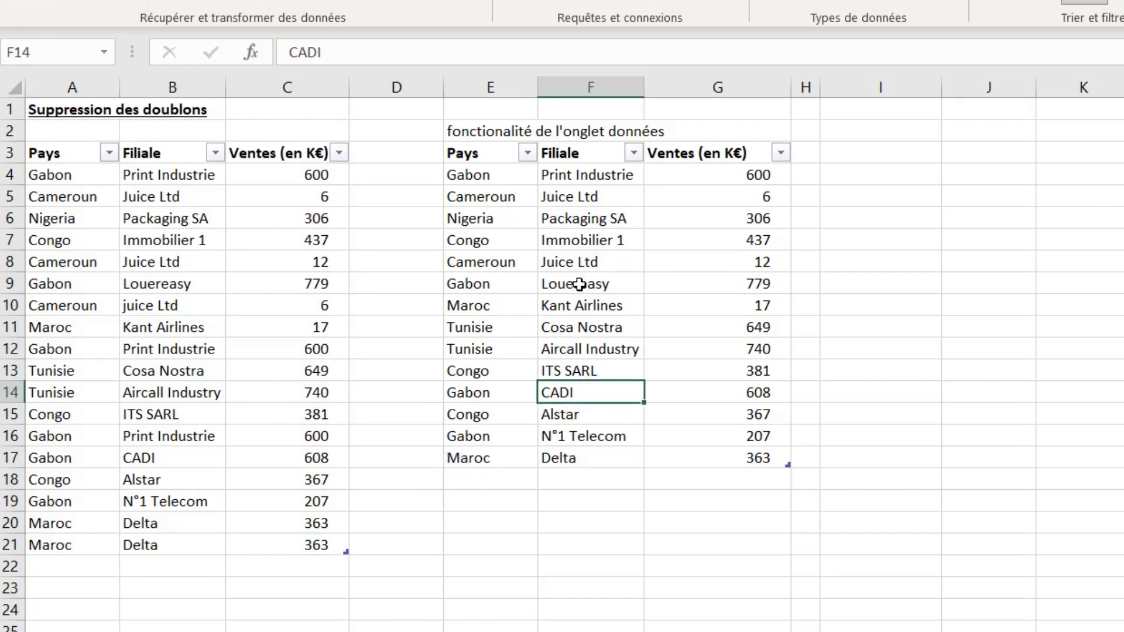
# - Undo the added row 21 in the source table
pyautogui.click(494, 134)
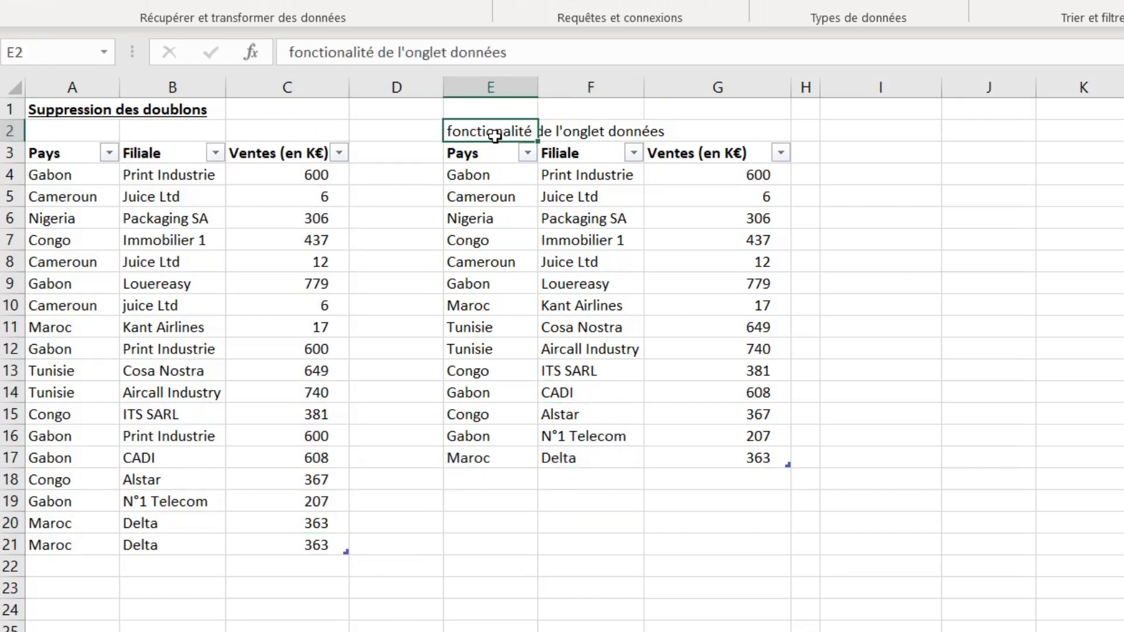
pyautogui.hotkey('ctrl', 'z')
pyautogui.hotkey('ctrl', 'z')
pyautogui.hotkey('ctrl', 'z')
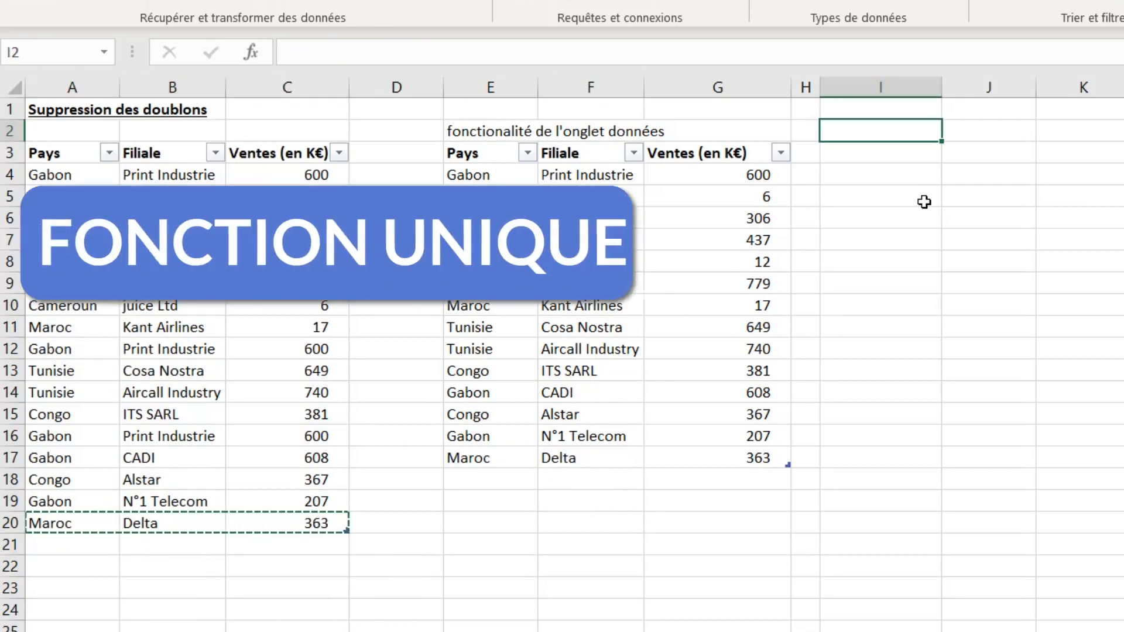
# - Enter the label "Fonction Unique ()" in cell I2 and widen column I to fit it
pyautogui.write('fFonction')
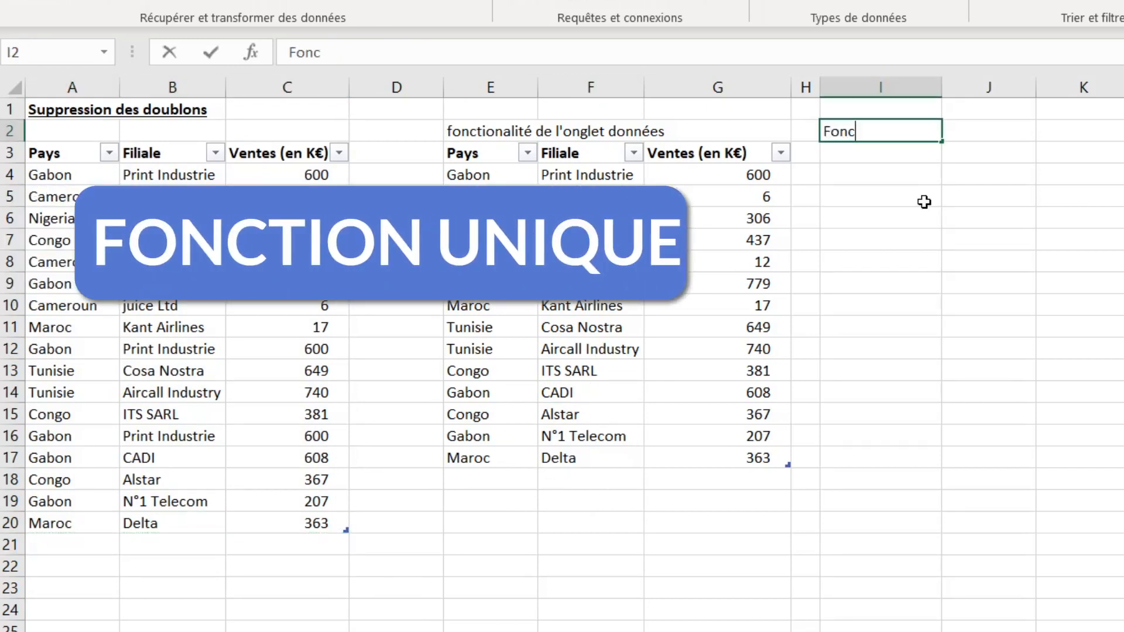
pyautogui.press('BackSpace')
pyautogui.press('BackSpace')
pyautogui.press('BackSpace')
pyautogui.press('BackSpace')
pyautogui.write('n')
pyautogui.press('BackSpace')
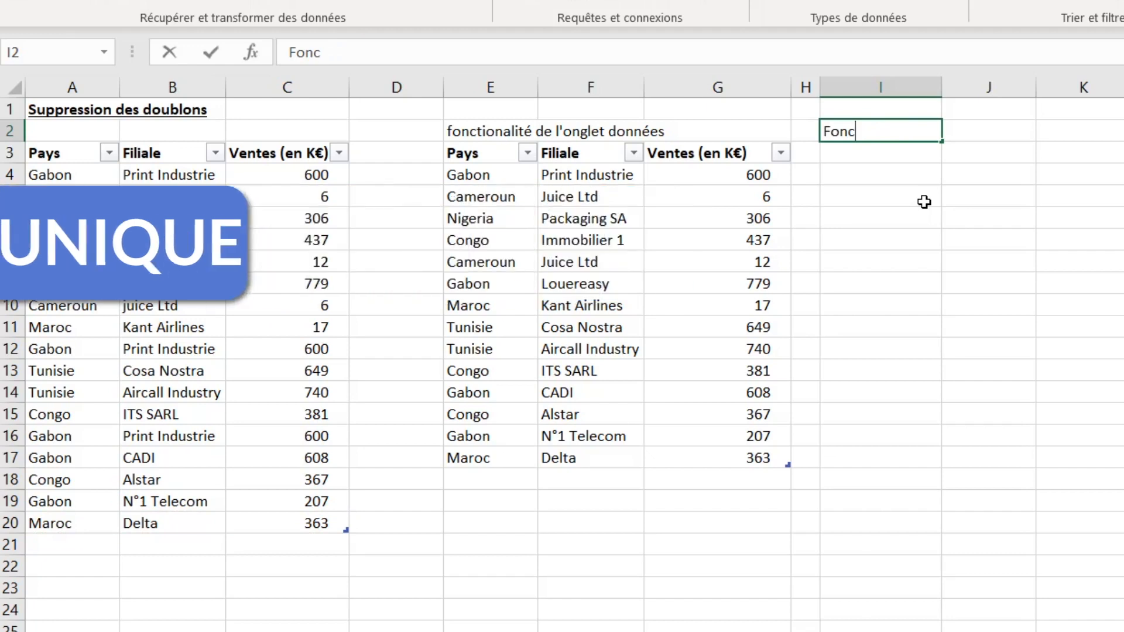
pyautogui.write('tion Unique (')
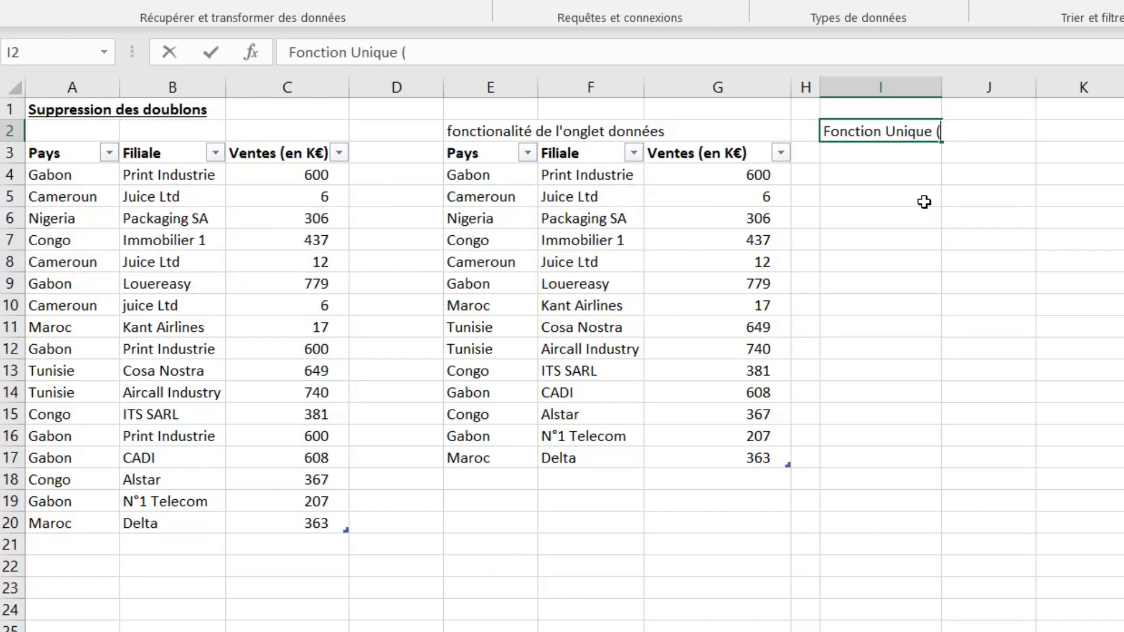
pyautogui.press('Return')
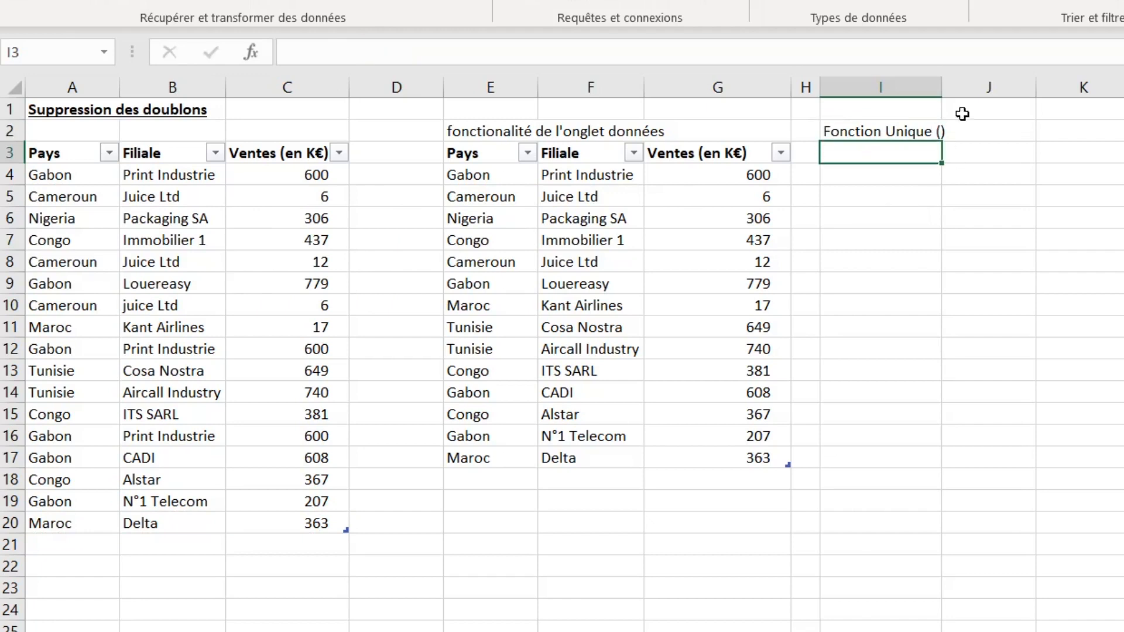
pyautogui.moveTo(942, 82); pyautogui.dragTo(948, 81)
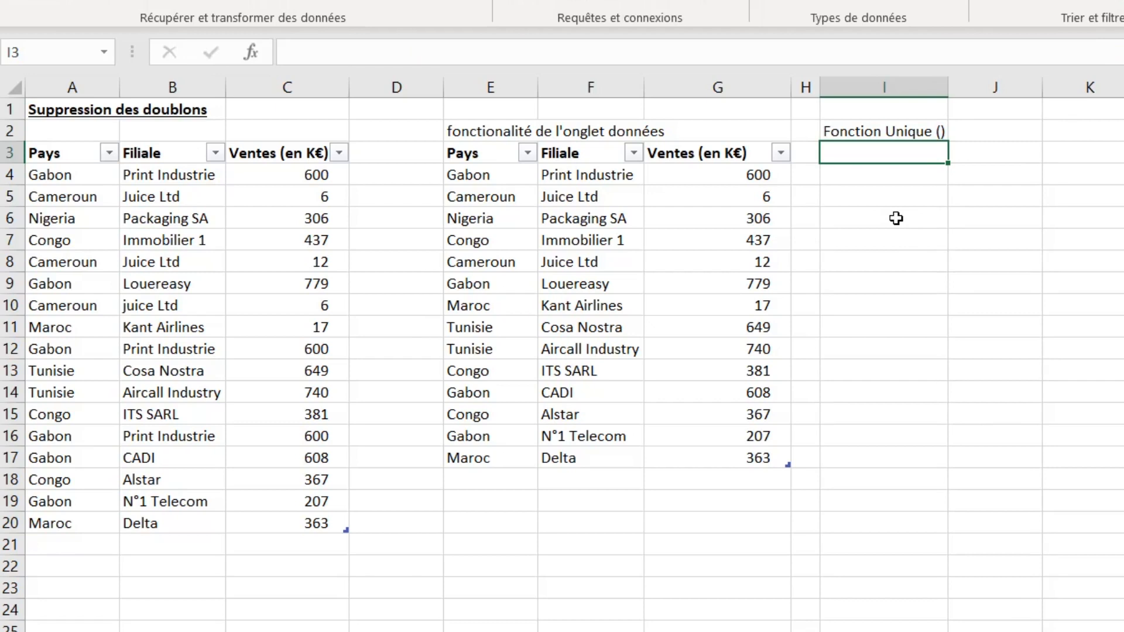
# - Enter the formula =UNIQUE(Tableau11) in cell I4 to list the source table's unique rows
pyautogui.click(911, 176)
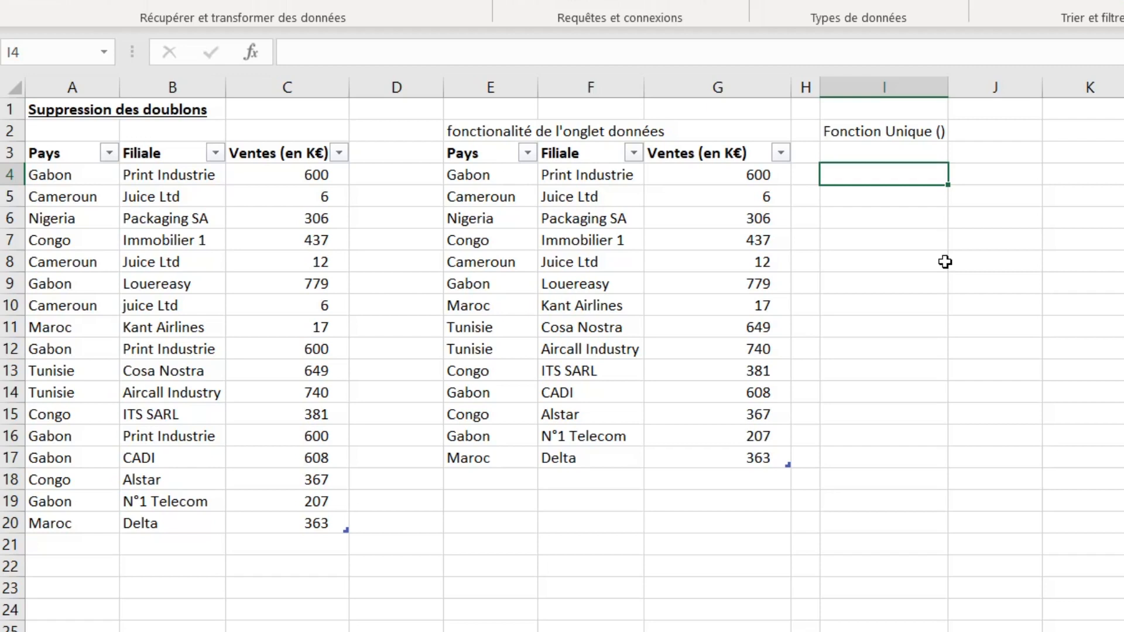
pyautogui.write('=uni')
pyautogui.press('Down')
pyautogui.press('Down')
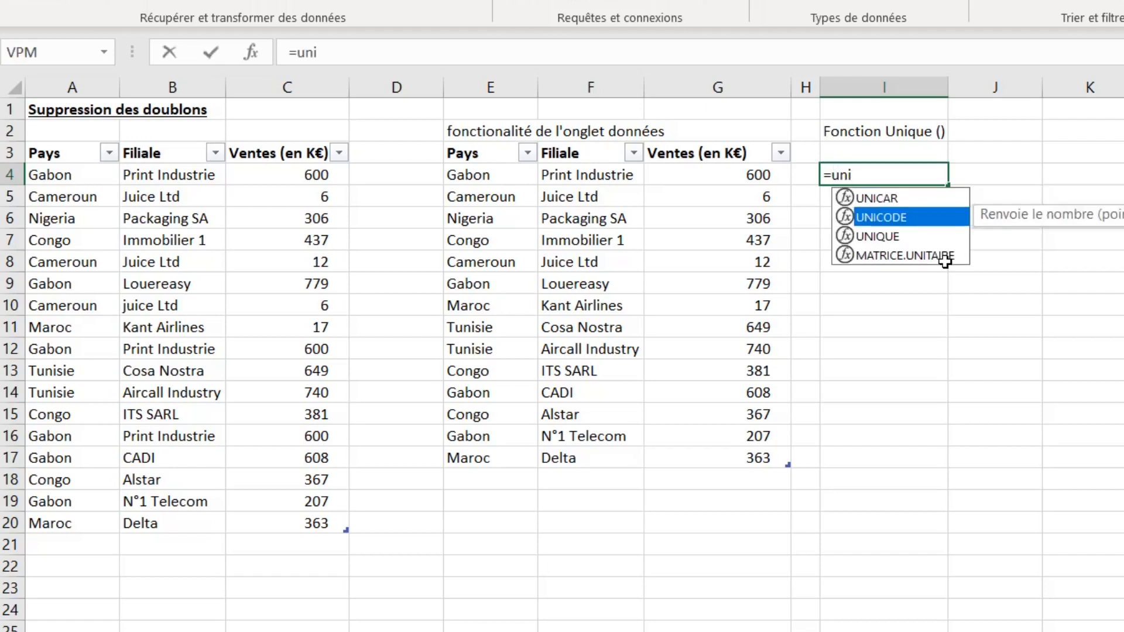
pyautogui.press('Tab')
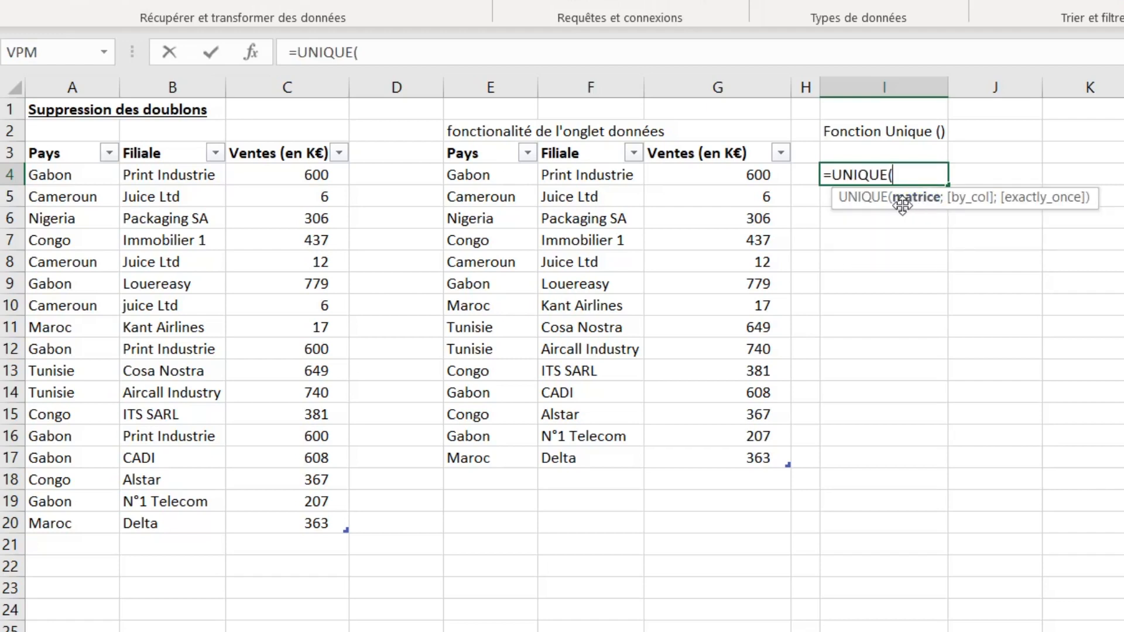
pyautogui.click(27, 140)
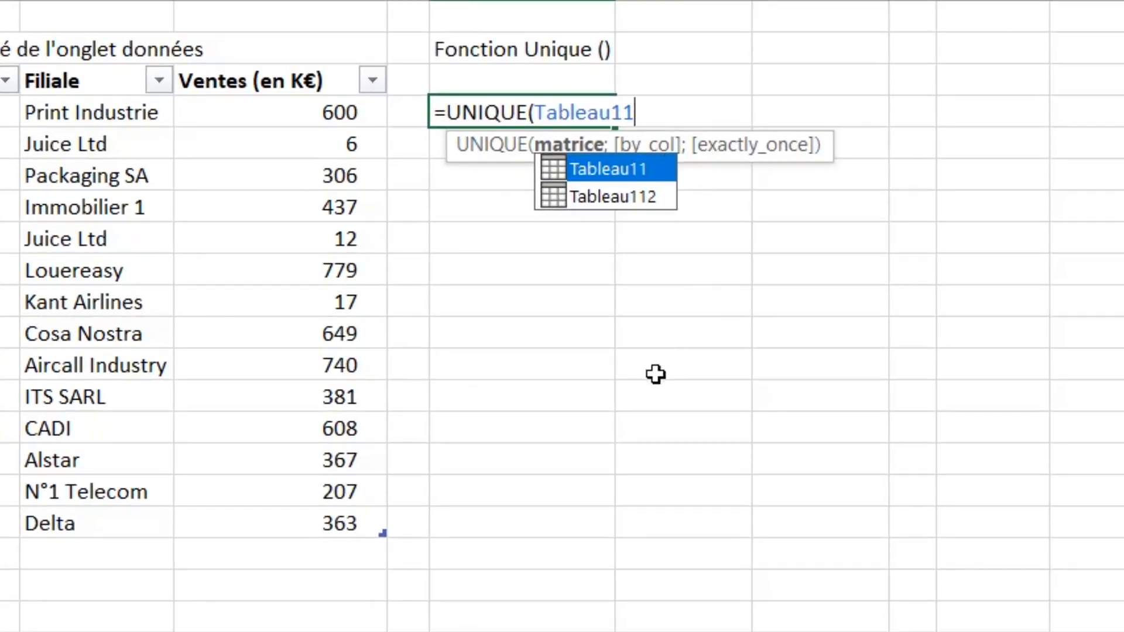
pyautogui.write(')')
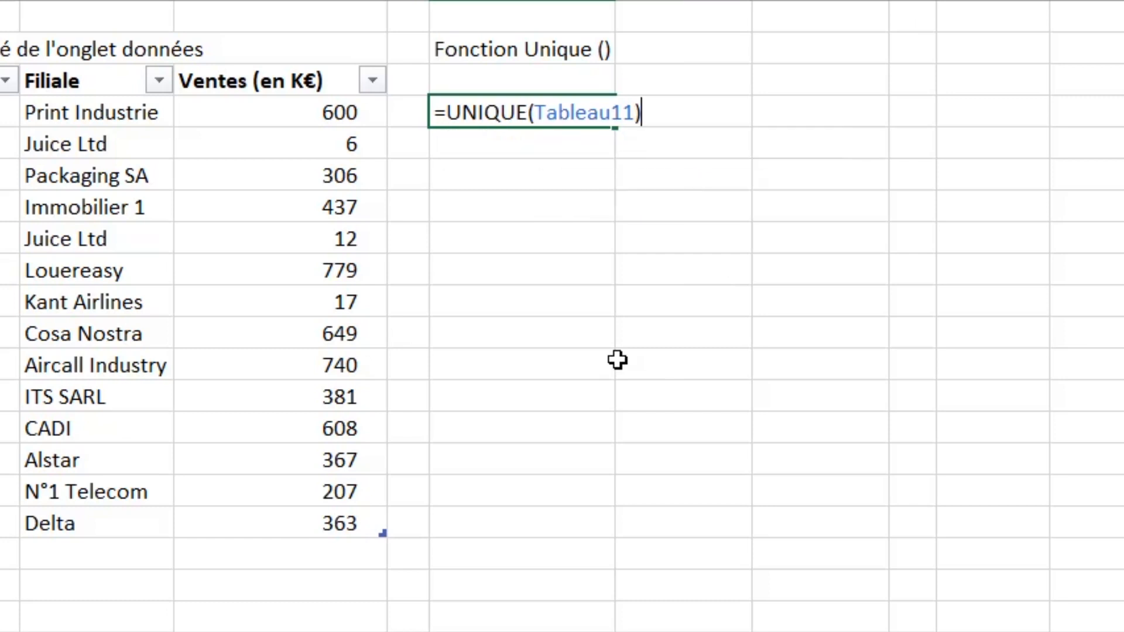
pyautogui.press('Return')
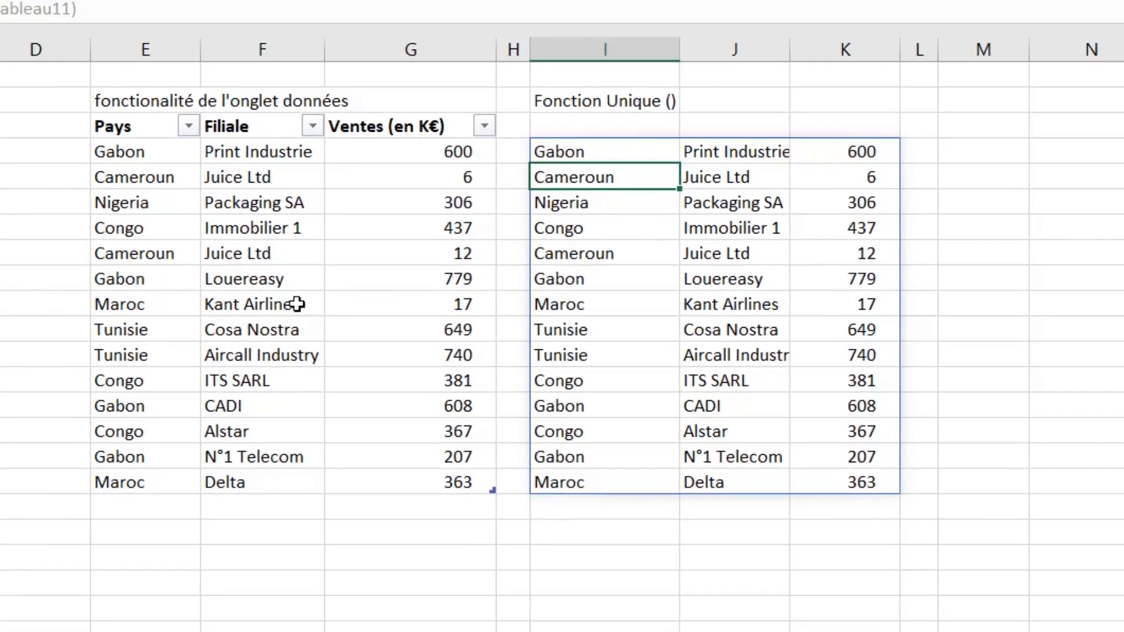
# - Copy the Pays, Filiale and Ventes (en K€) headers and paste them as values above the UNIQUE results in row 3
pyautogui.click(146, 124)
pyautogui.moveTo(147, 124); pyautogui.dragTo(372, 124)
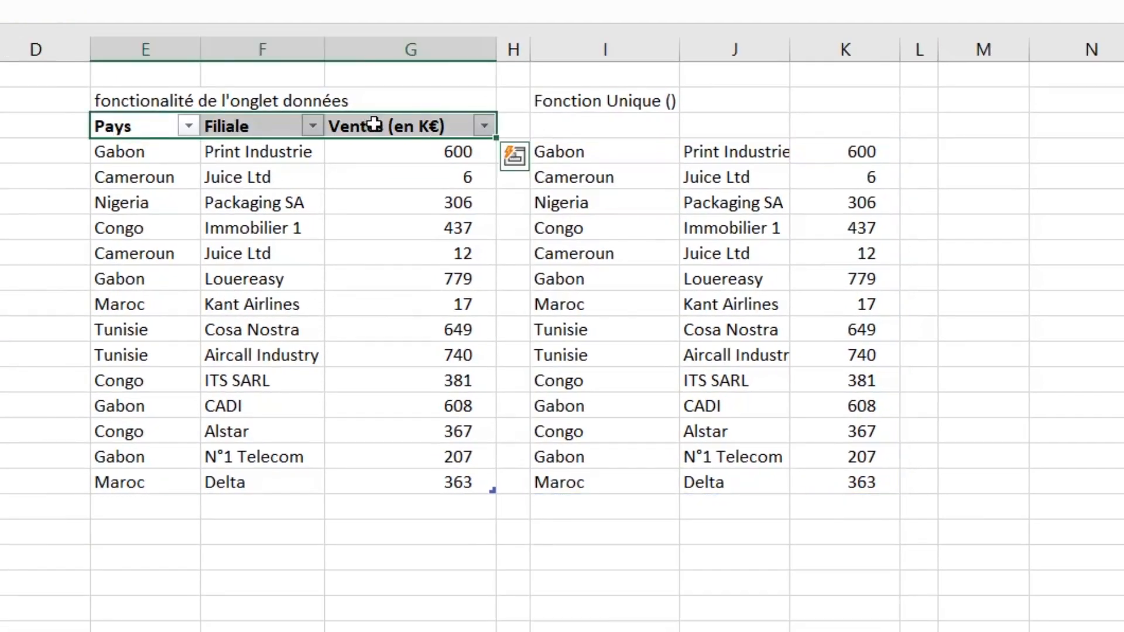
pyautogui.hotkey('ctrl', 'c')
pyautogui.rightClick(606, 125)
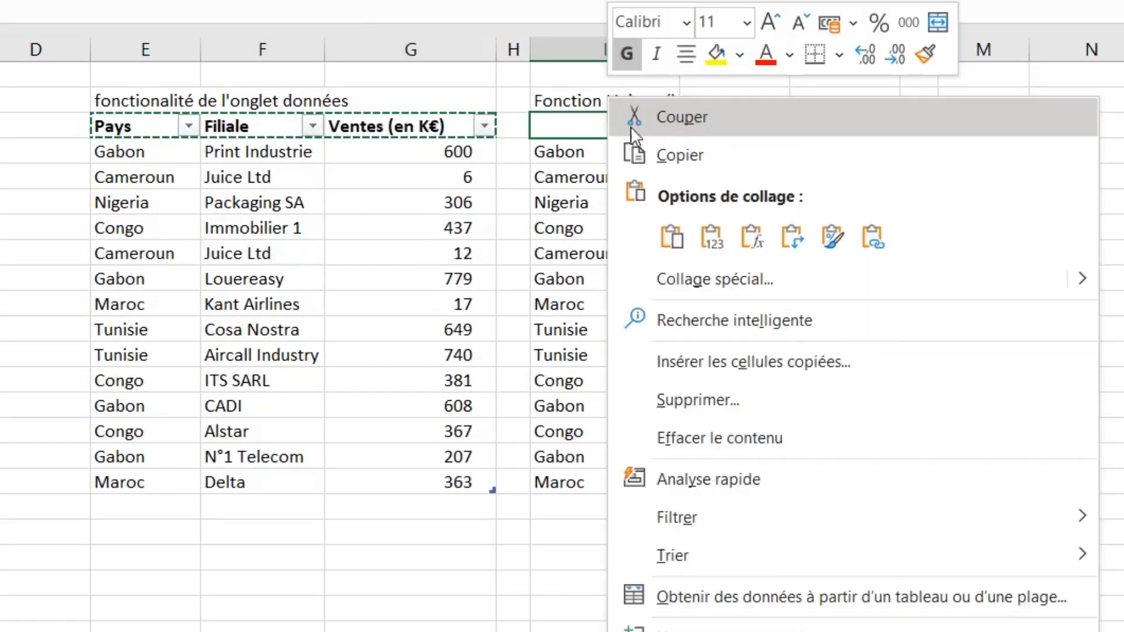
pyautogui.click(711, 236)
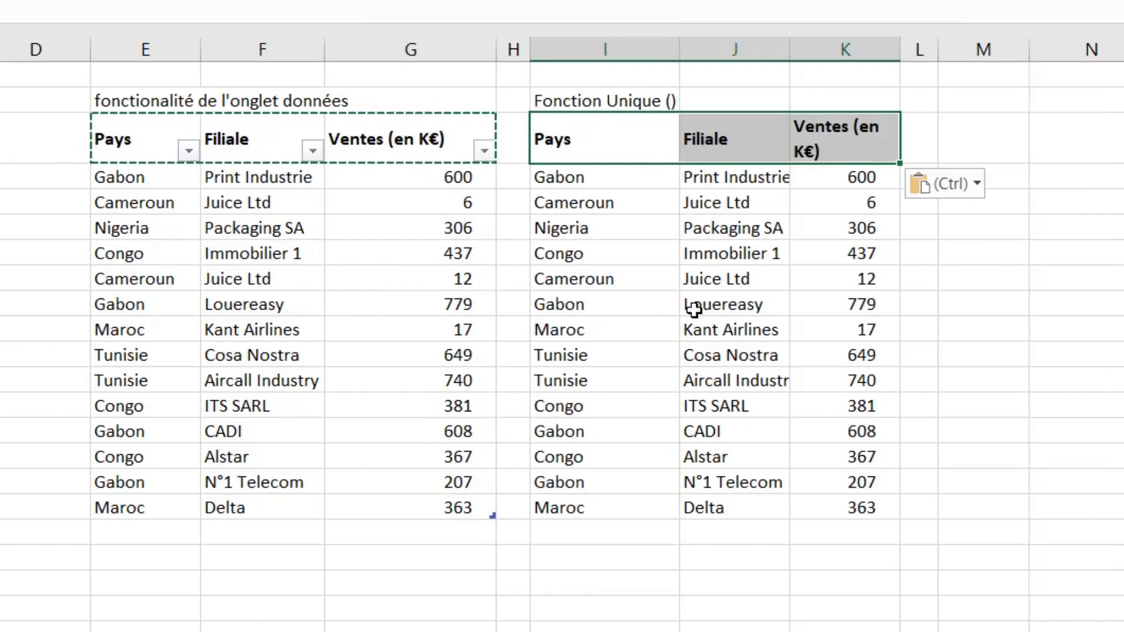
pyautogui.click(659, 329)
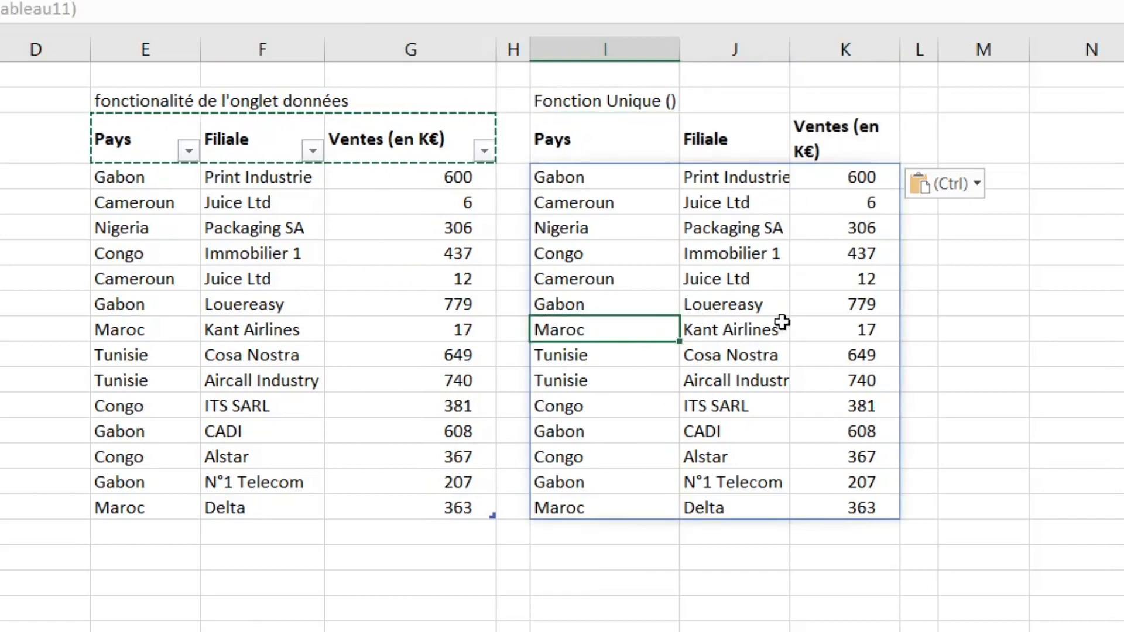
pyautogui.click(645, 100)
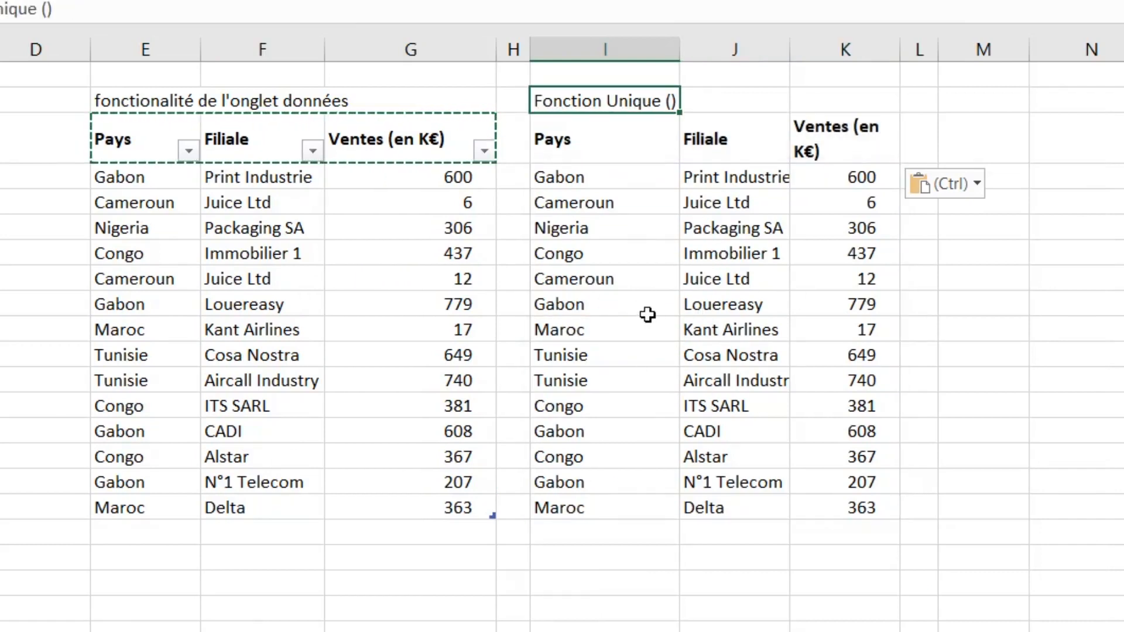
pyautogui.click(647, 315)
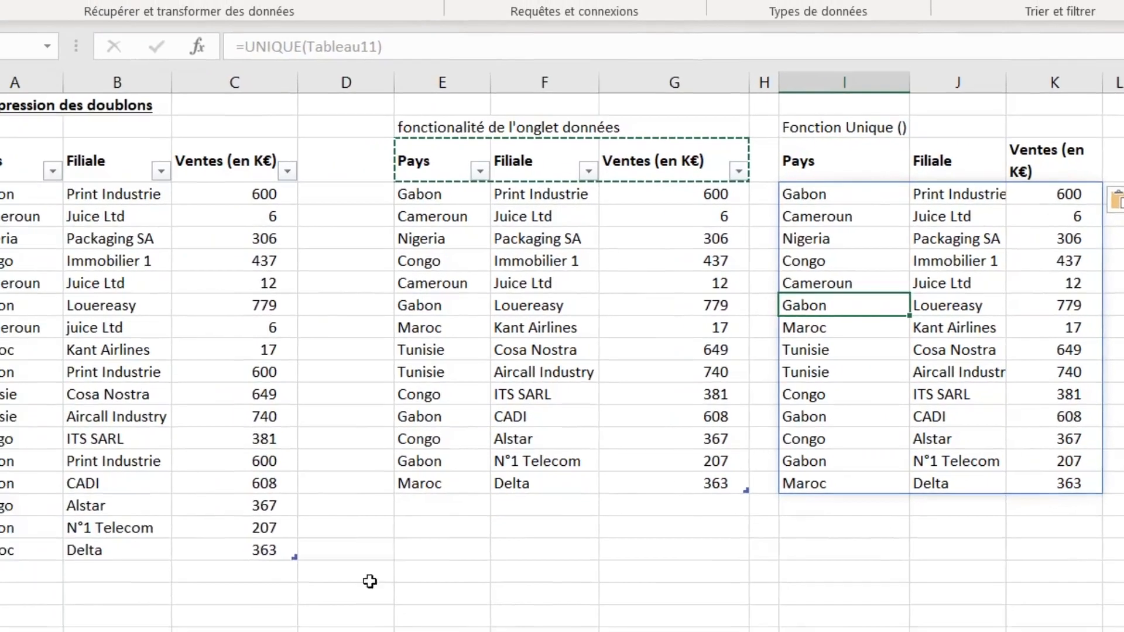
# - Copy the Maroc / Delta row into row 21 of the source table and set its sales value to 10000
pyautogui.moveTo(12, 550); pyautogui.dragTo(204, 550)
pyautogui.hotkey('ctrl', 'c')
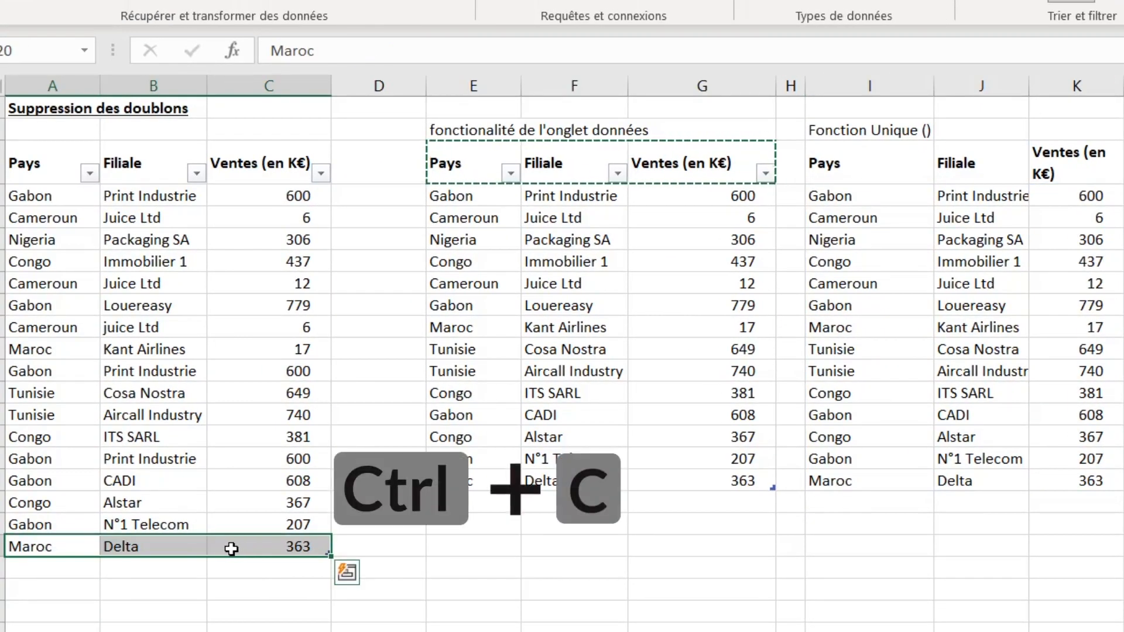
pyautogui.click(75, 564)
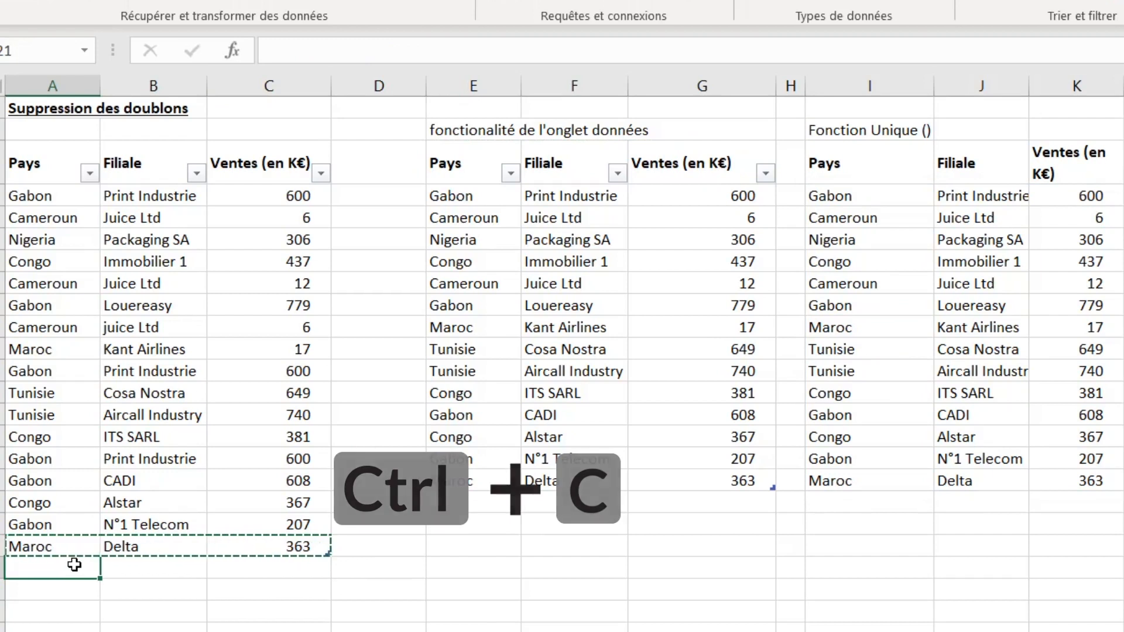
pyautogui.hotkey('ctrl', 'v')
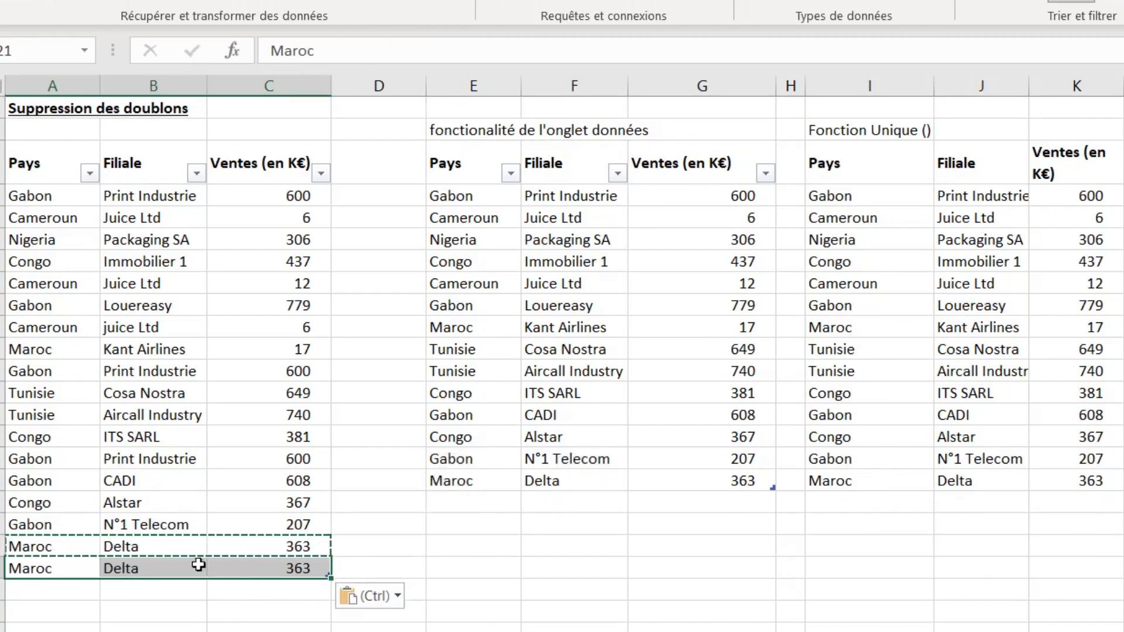
pyautogui.click(275, 572)
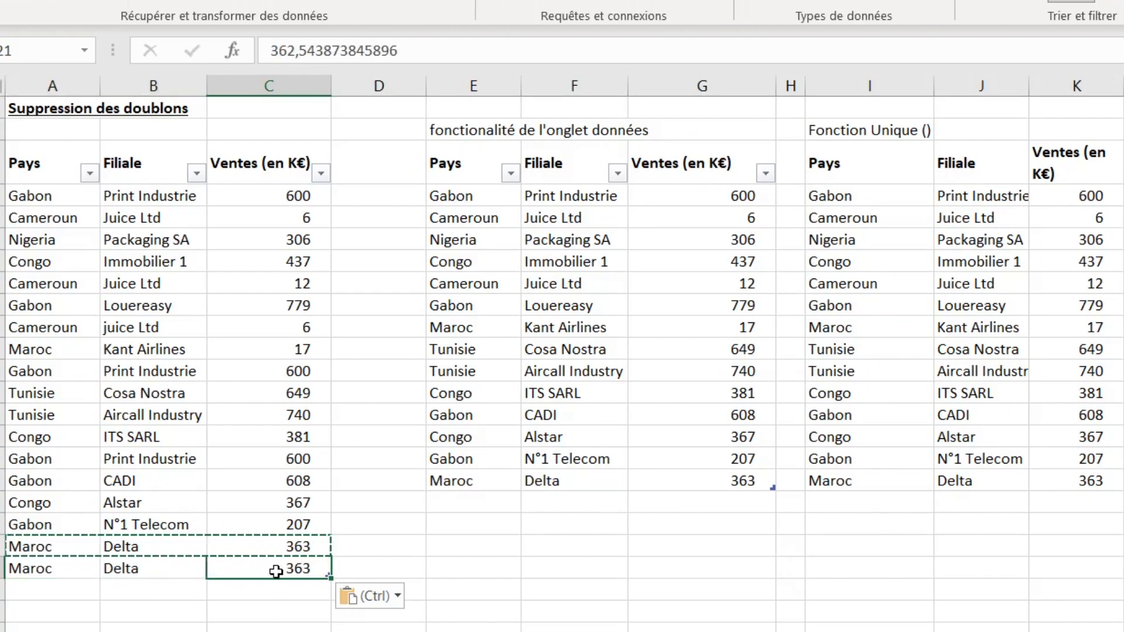
pyautogui.write('1')
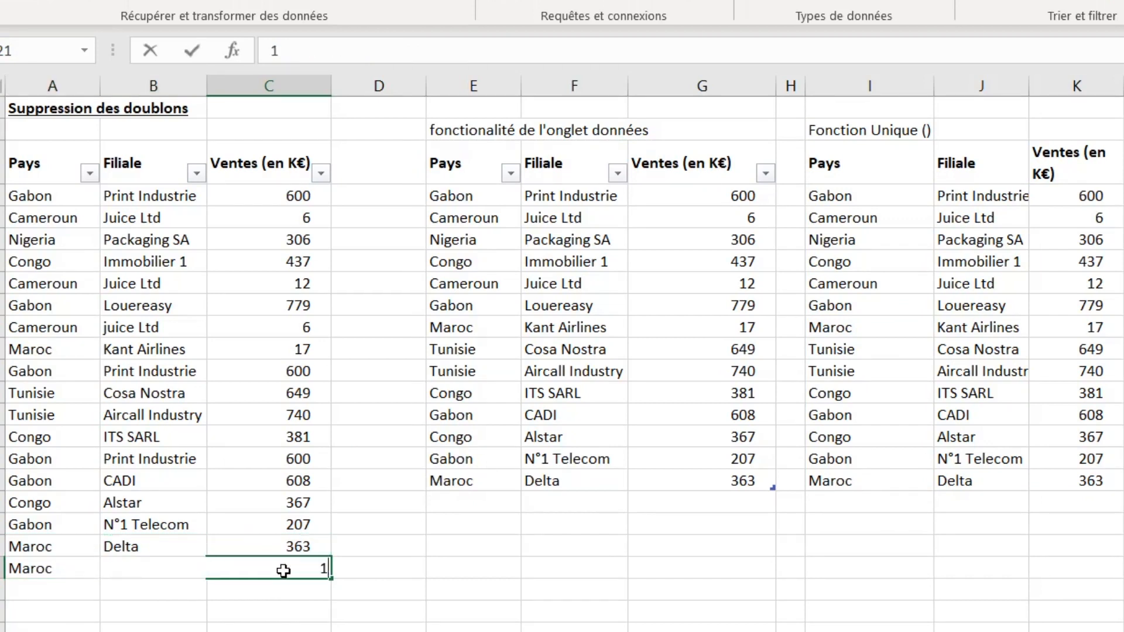
pyautogui.write('0000')
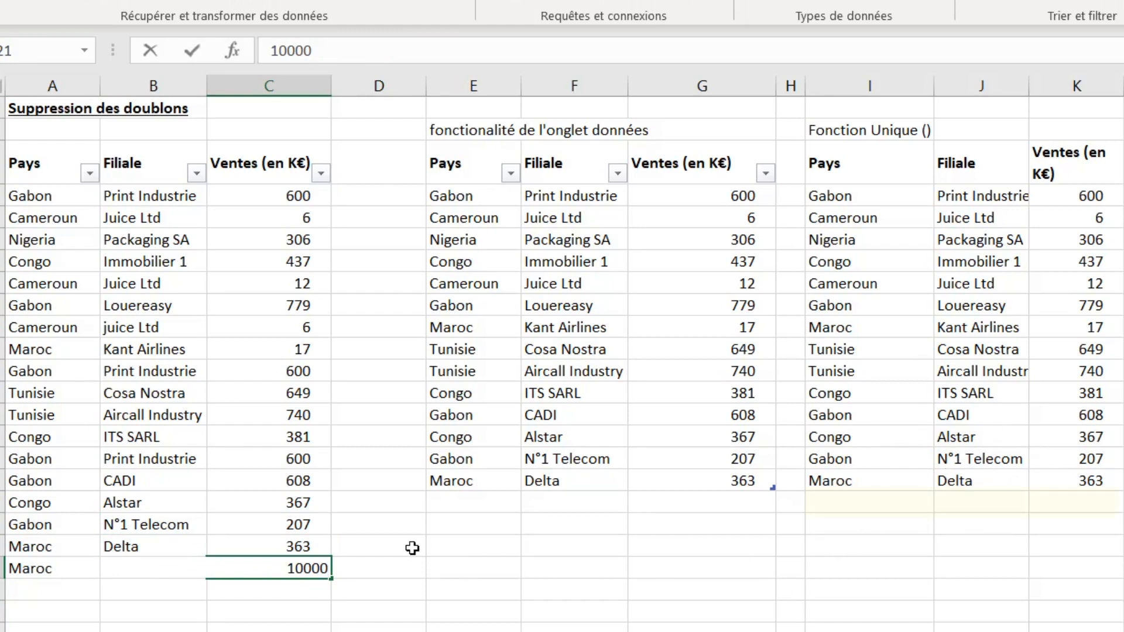
pyautogui.press('Return')
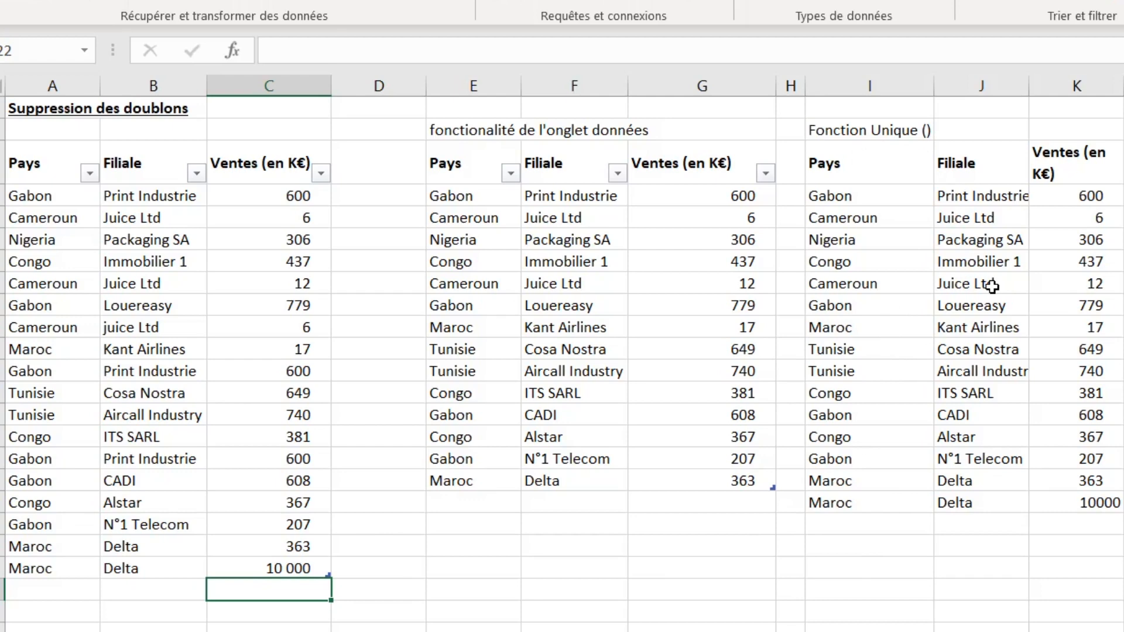
# - Compare the UNIQUE results with the source rows, then enter the label "Power query" in cell M2
pyautogui.moveTo(905, 176); pyautogui.dragTo(1061, 511)
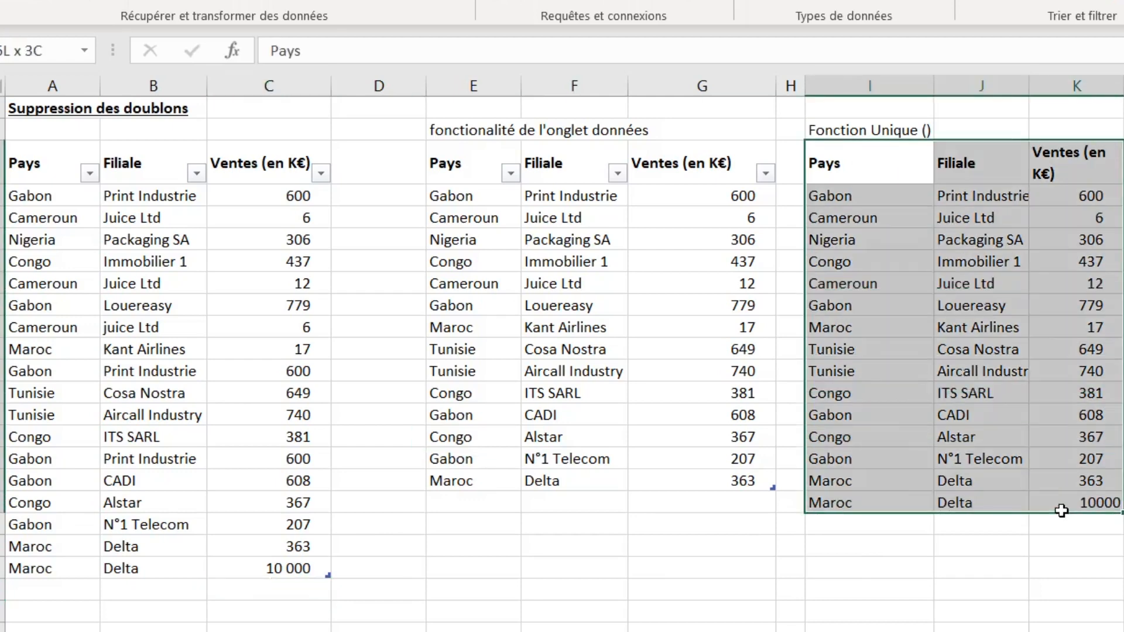
pyautogui.moveTo(85, 216); pyautogui.dragTo(188, 474)
pyautogui.click(226, 421)
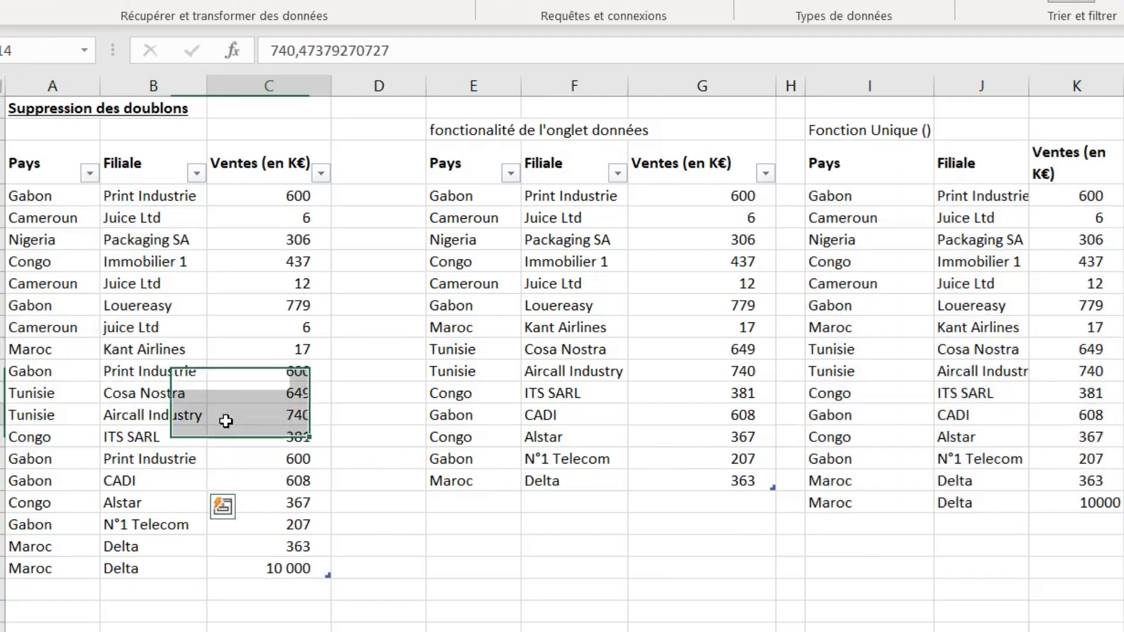
pyautogui.click(1004, 350)
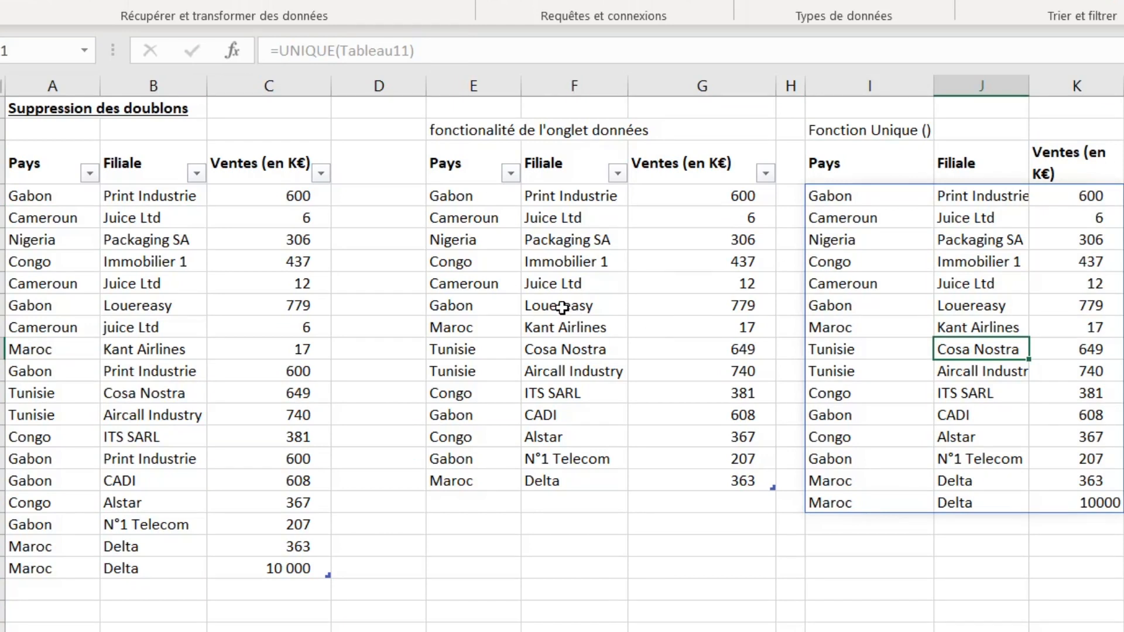
pyautogui.click(1067, 128)
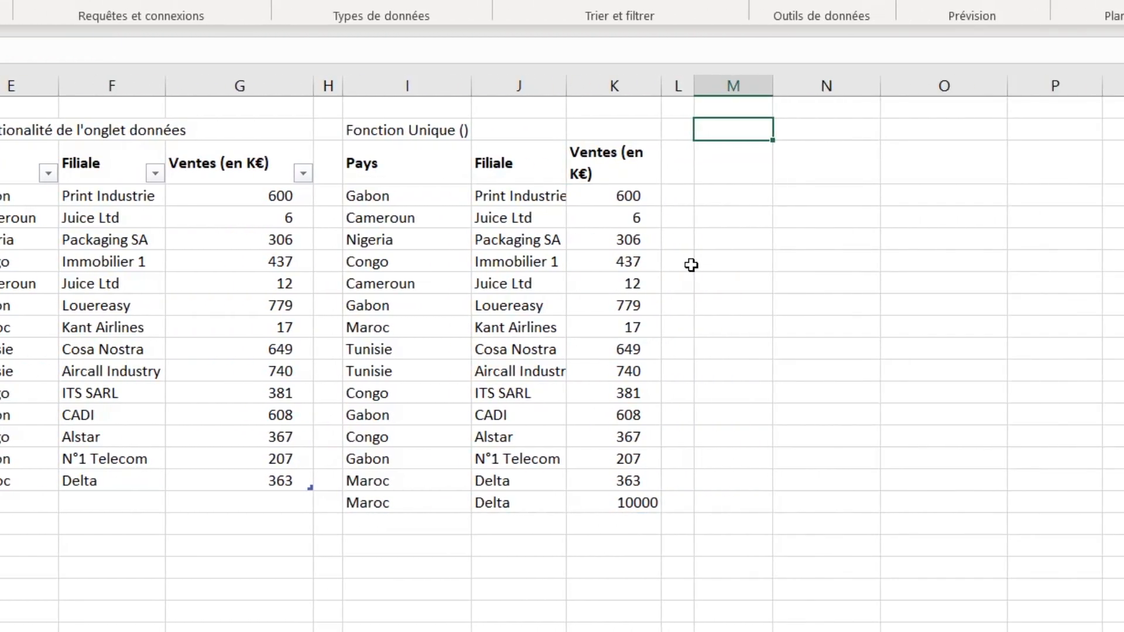
pyautogui.write('Power')
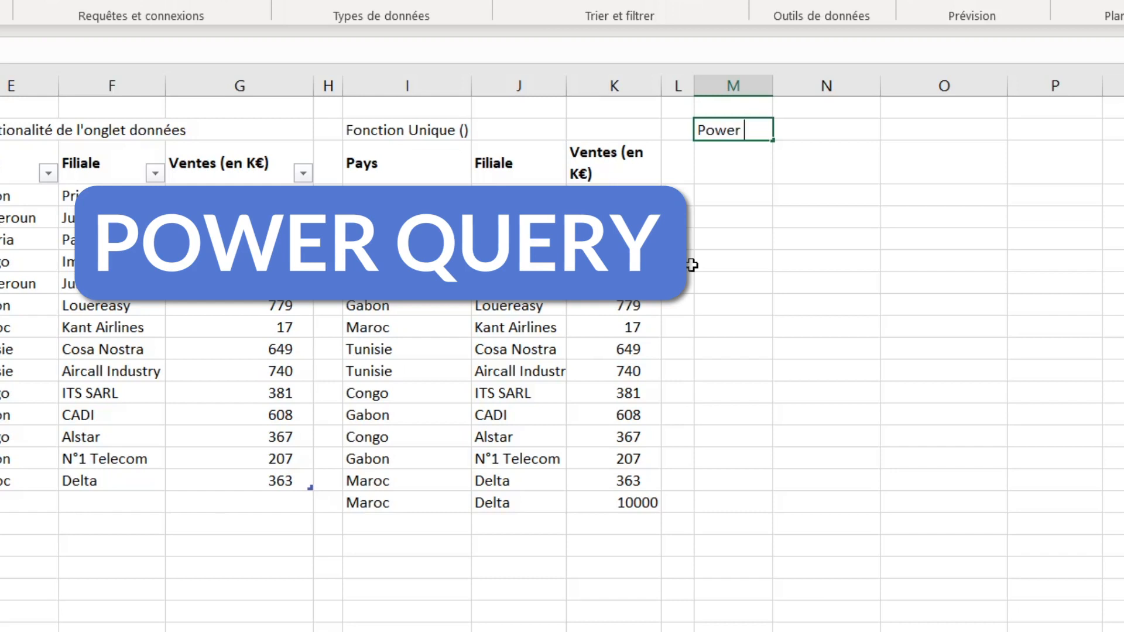
pyautogui.write(' query')
pyautogui.press('Return')
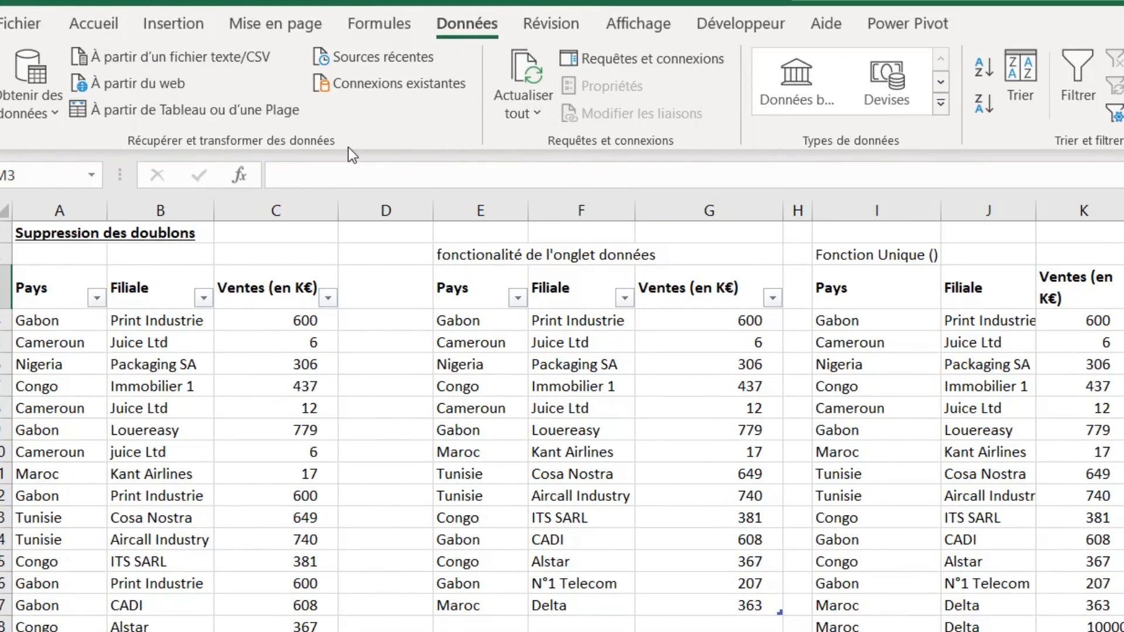
pyautogui.click(48, 111)
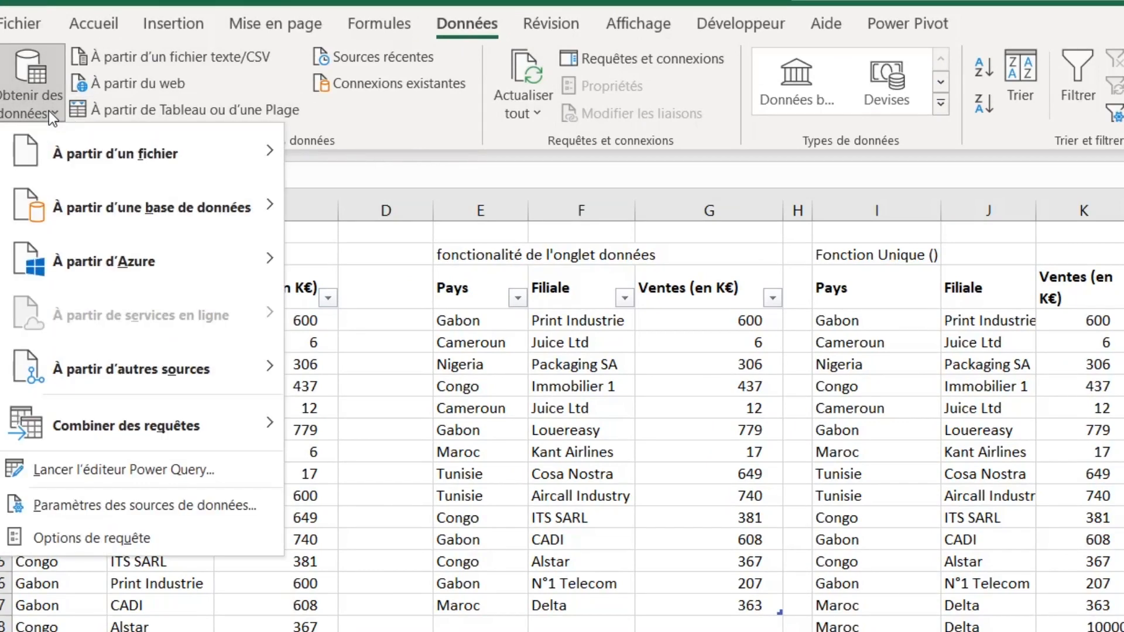
pyautogui.moveTo(158, 371)
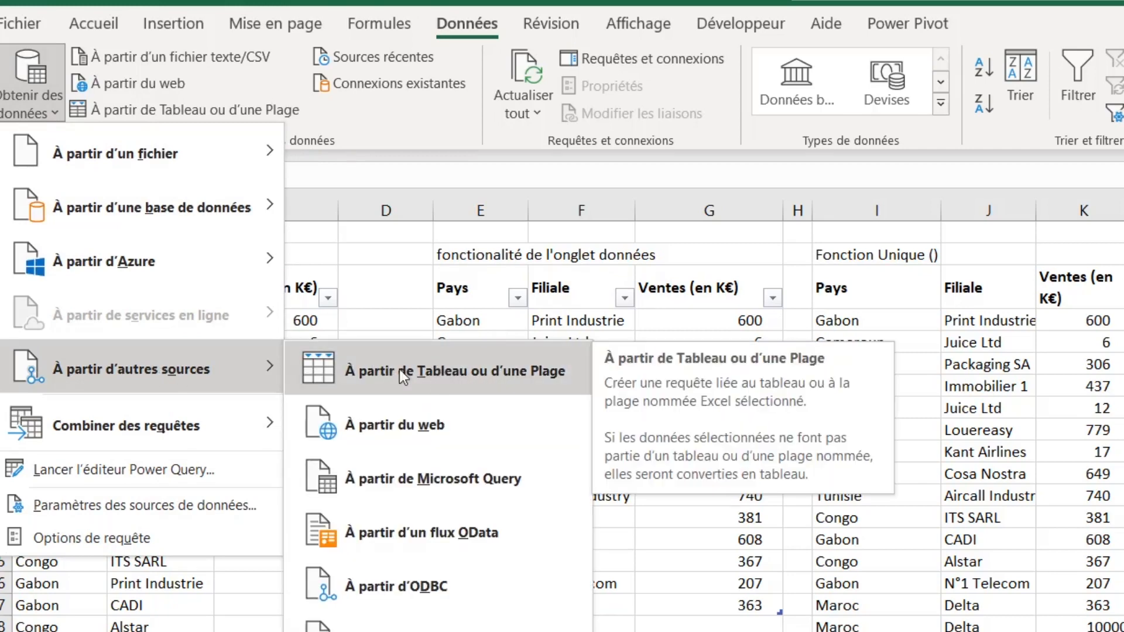
pyautogui.click(264, 621)
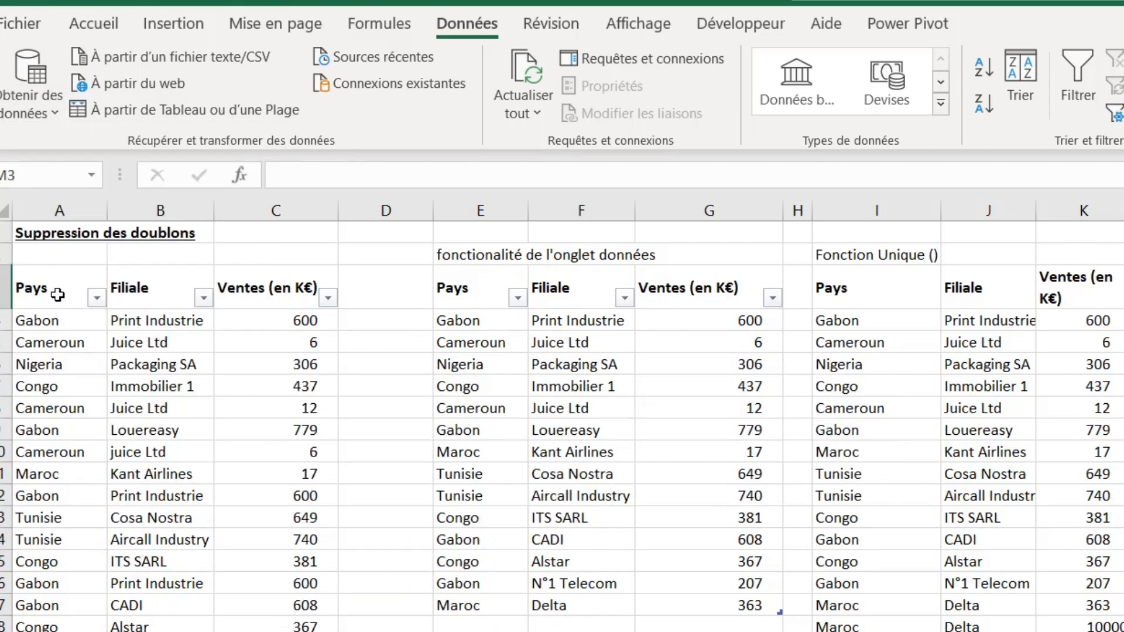
# - Select the source table and load it into Power Query from the table or range
pyautogui.moveTo(56, 294); pyautogui.dragTo(264, 629)
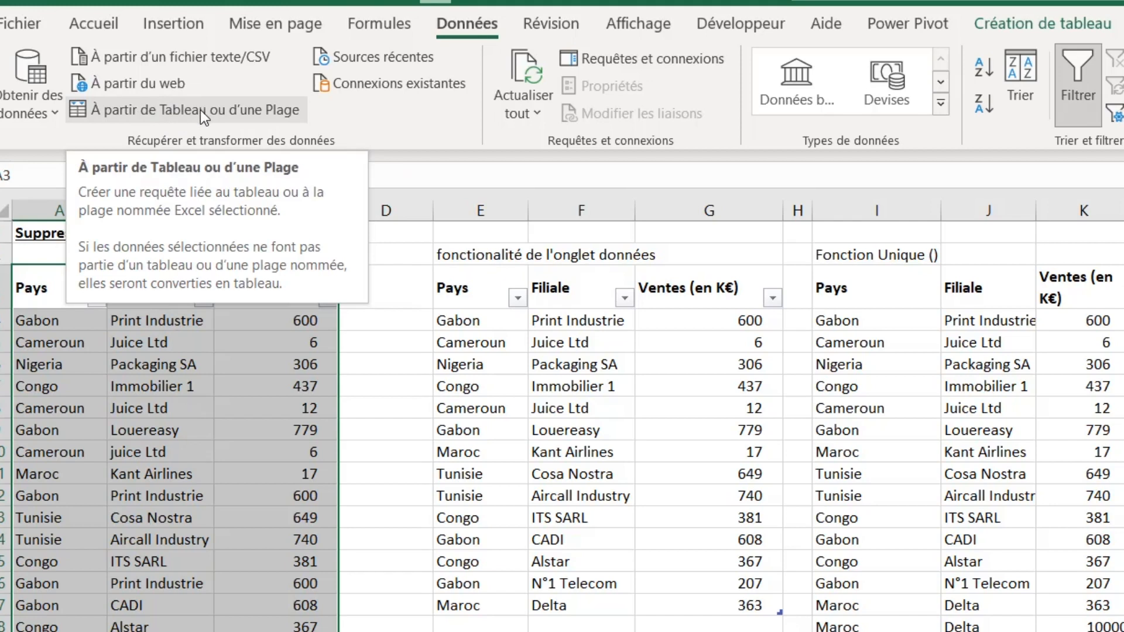
pyautogui.click(52, 359)
pyautogui.click(55, 293)
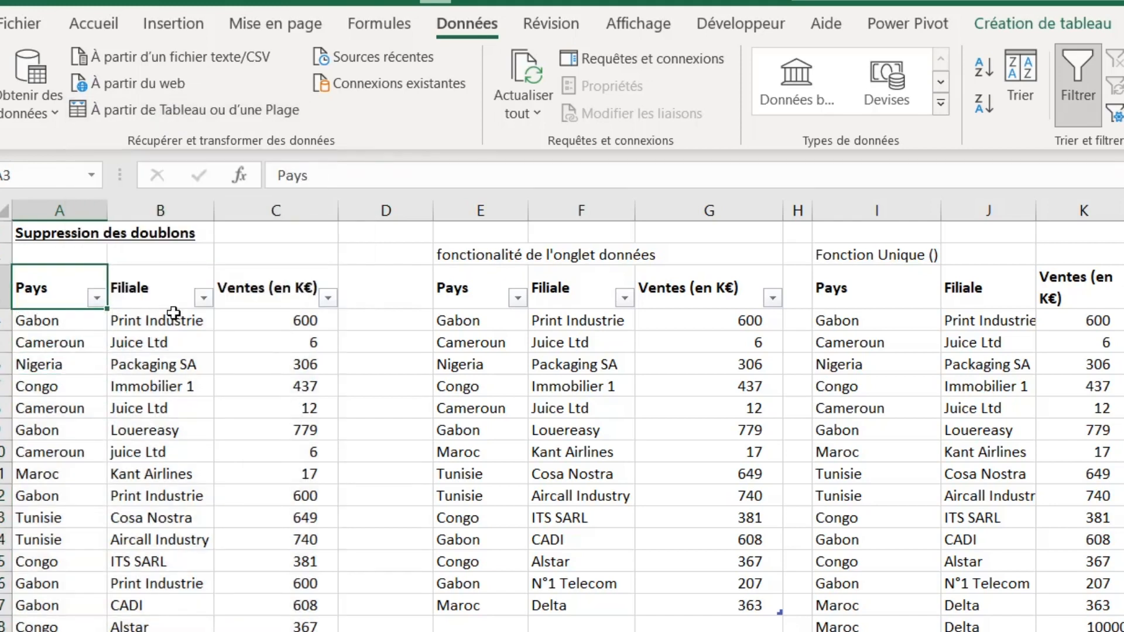
pyautogui.click(164, 296)
pyautogui.click(268, 296)
pyautogui.moveTo(67, 299); pyautogui.dragTo(265, 631)
pyautogui.click(264, 631)
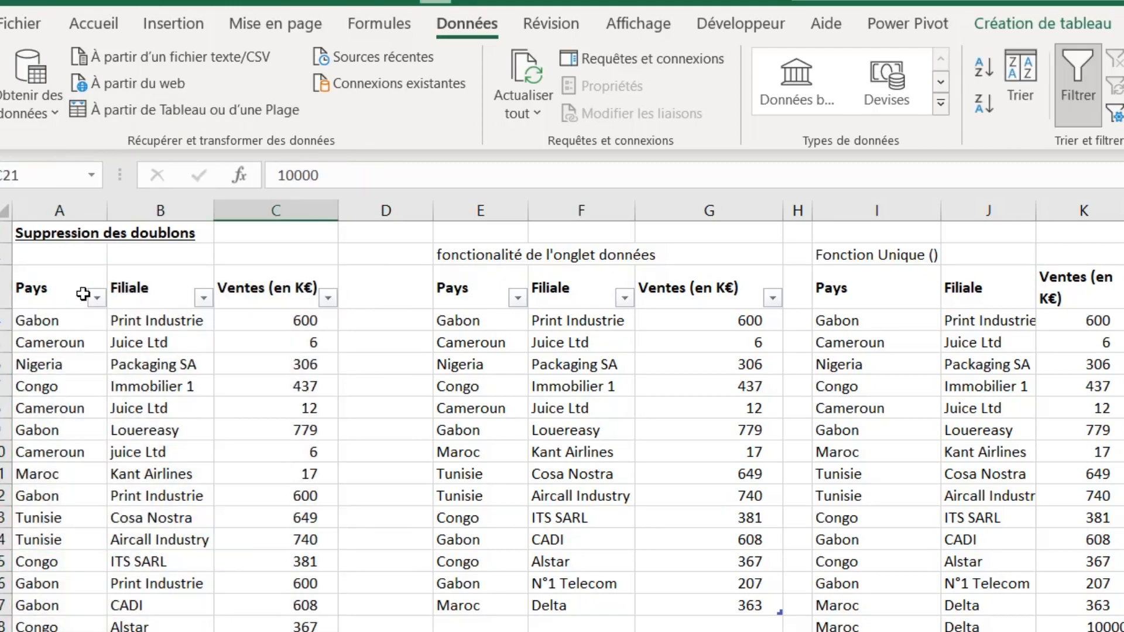
pyautogui.moveTo(83, 294); pyautogui.dragTo(260, 569)
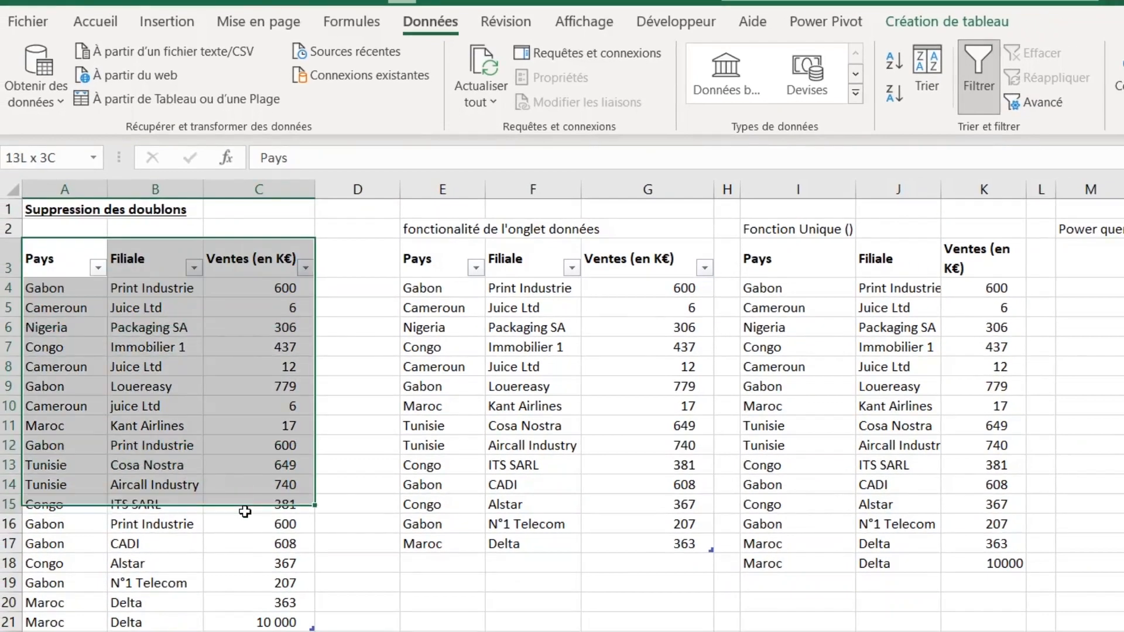
pyautogui.moveTo(245, 511); pyautogui.dragTo(226, 616)
pyautogui.click(225, 323)
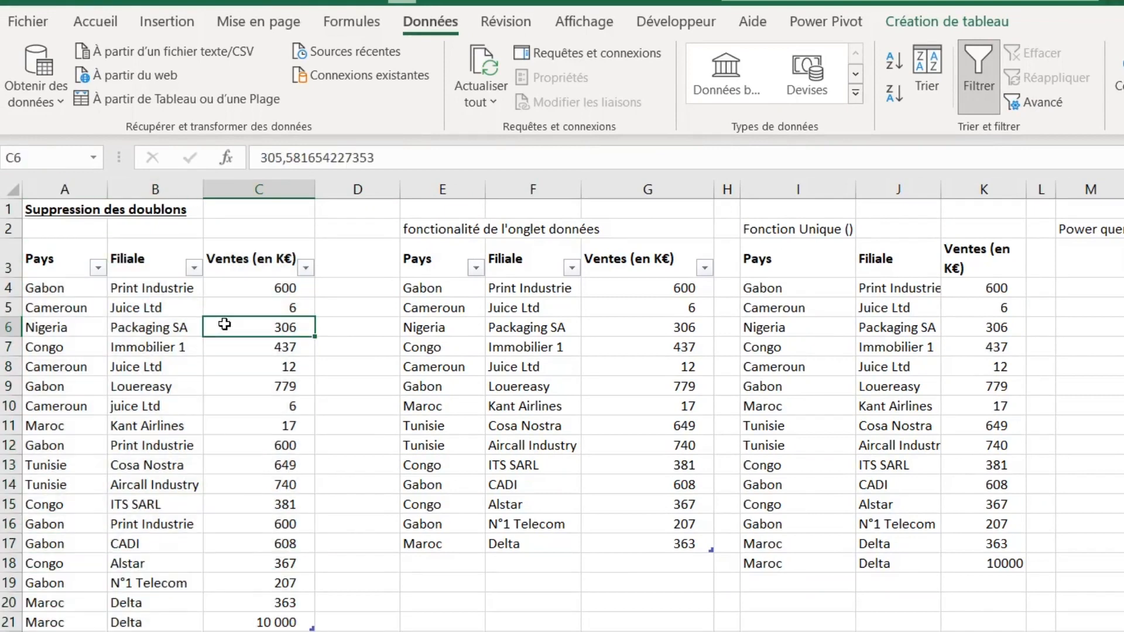
pyautogui.click(70, 310)
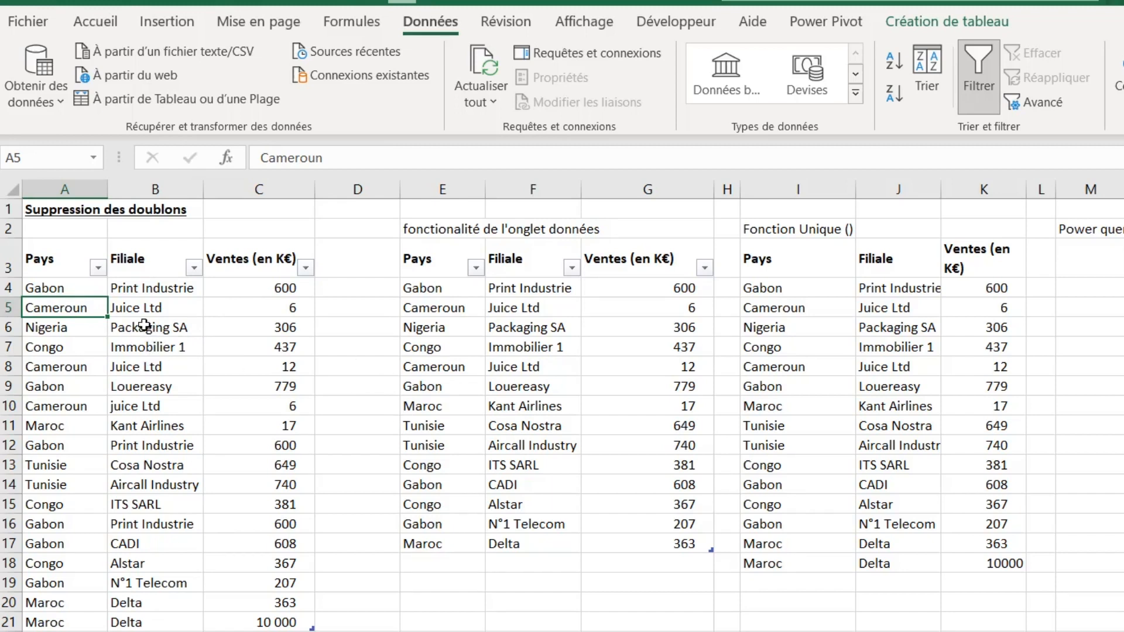
pyautogui.click(166, 100)
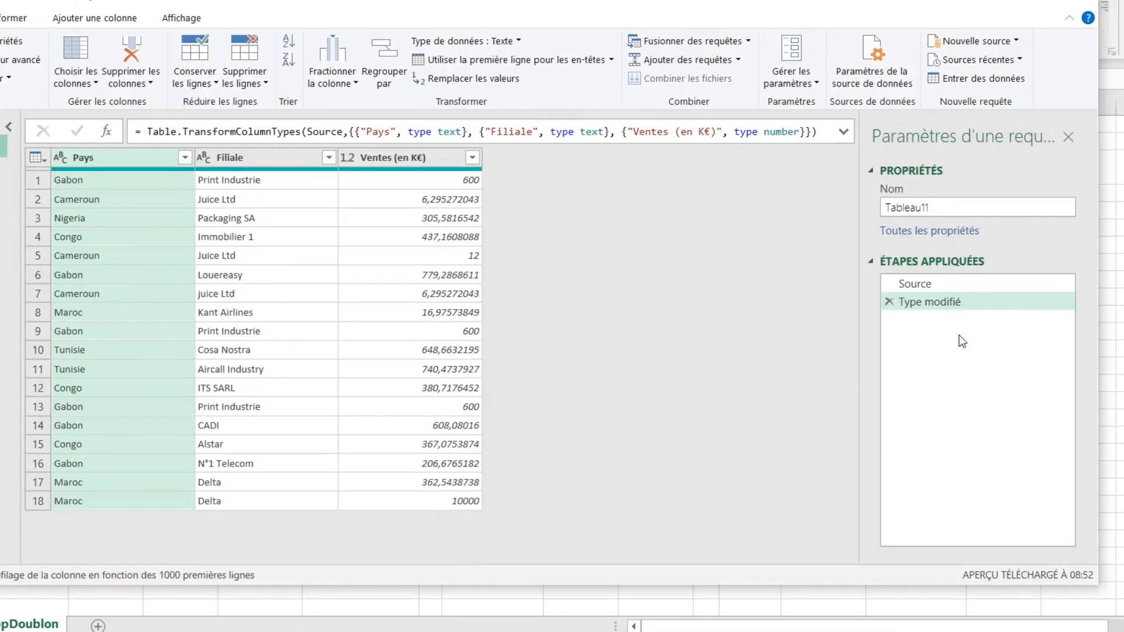
# - Review the Source and Type modifié applied steps and the Ventes (en K€) values in the query preview
pyautogui.click(956, 285)
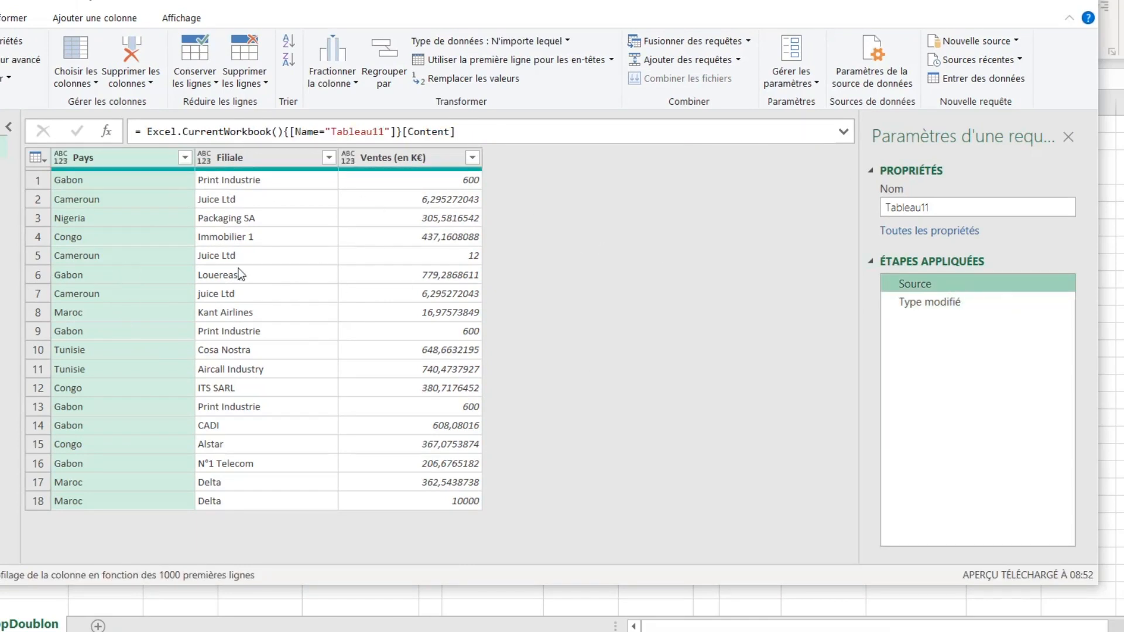
pyautogui.click(988, 302)
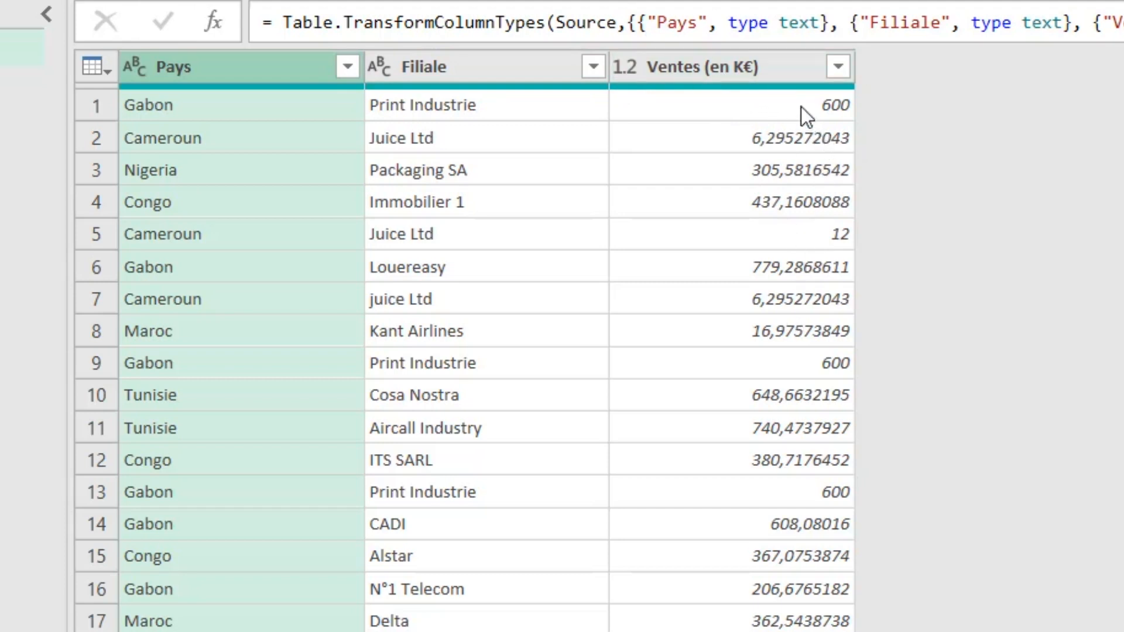
pyautogui.click(820, 110)
pyautogui.click(785, 233)
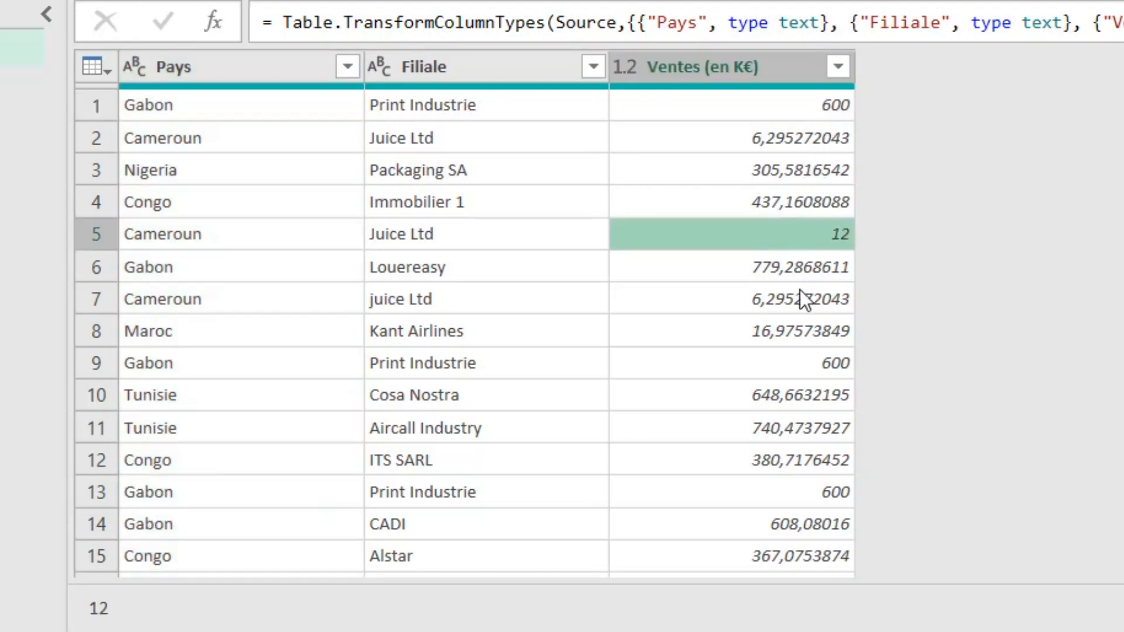
pyautogui.click(792, 360)
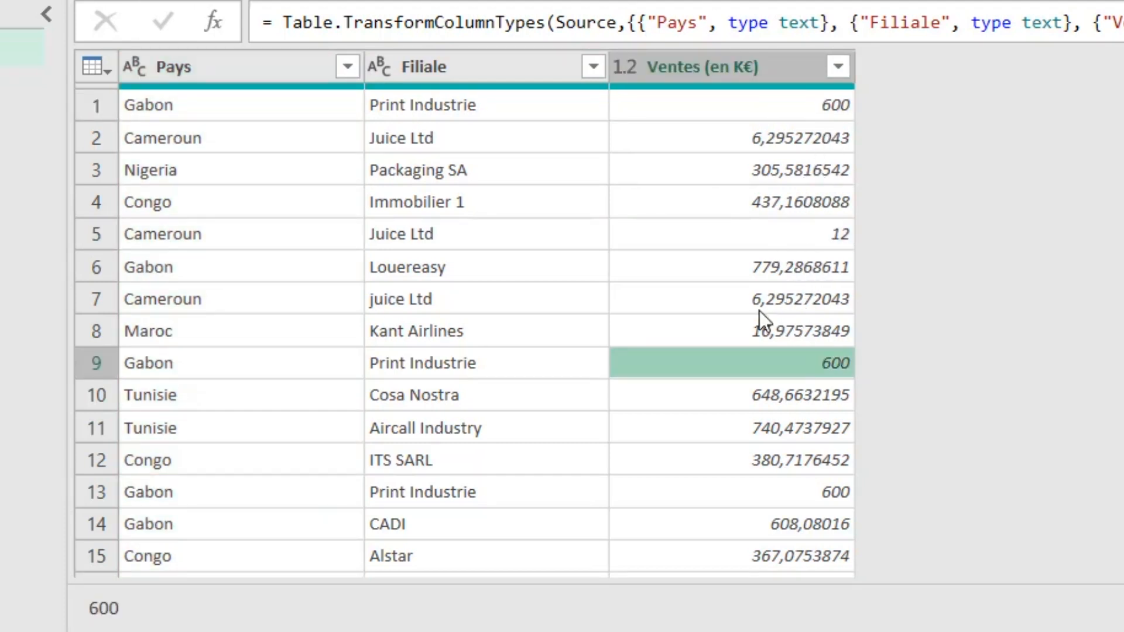
pyautogui.click(726, 65)
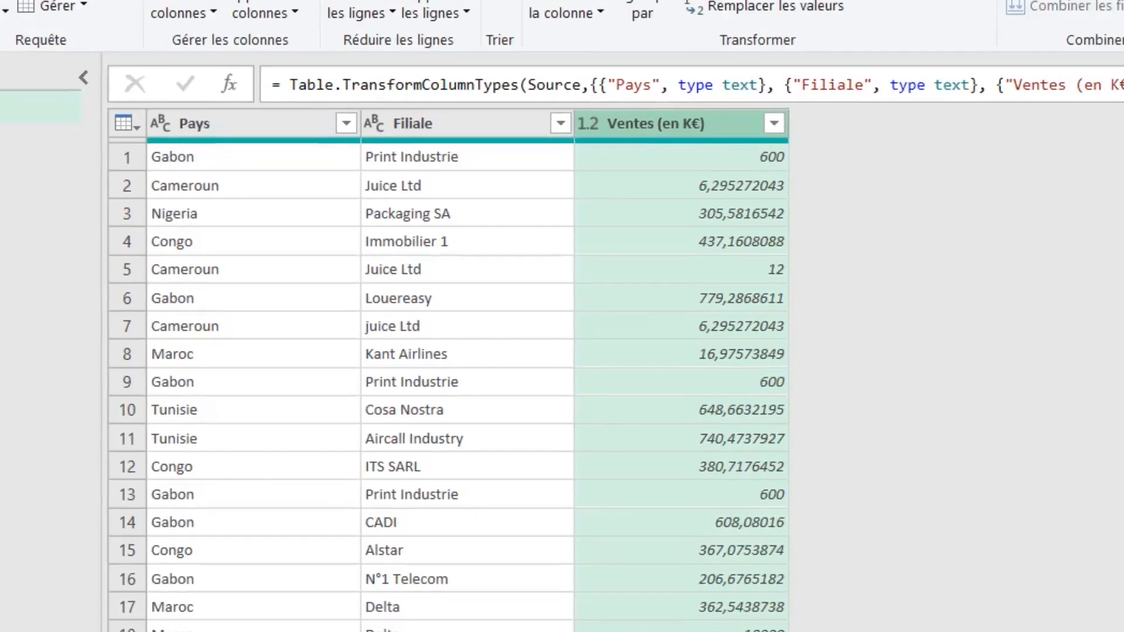
pyautogui.click(134, 54)
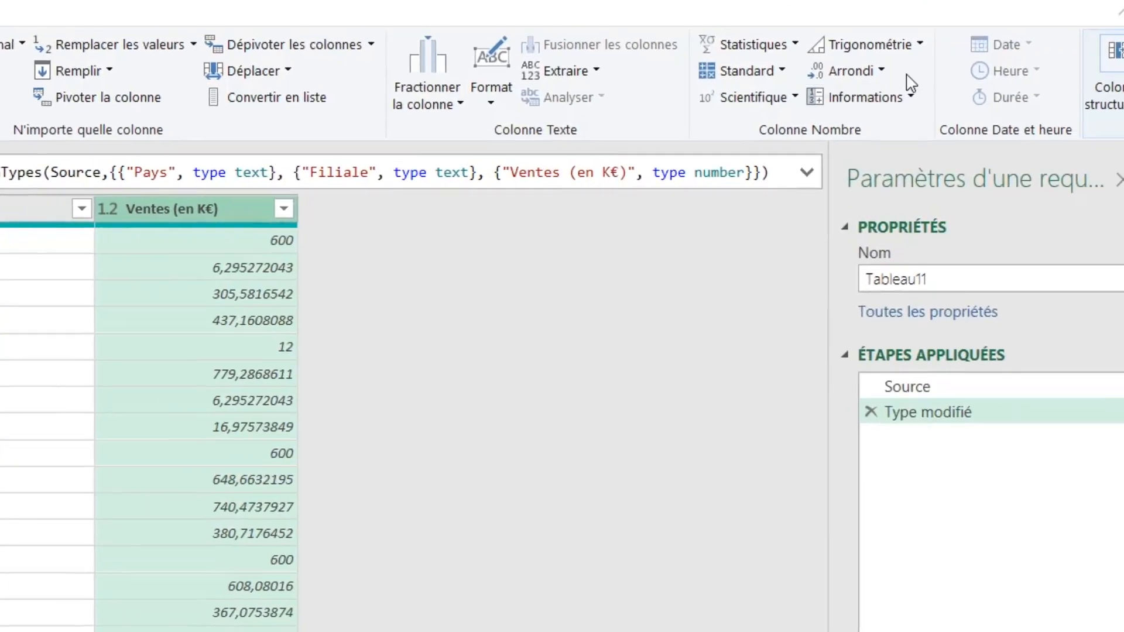
# - Round the Ventes (en K€) column down to whole numbers
pyautogui.click(1118, 100)
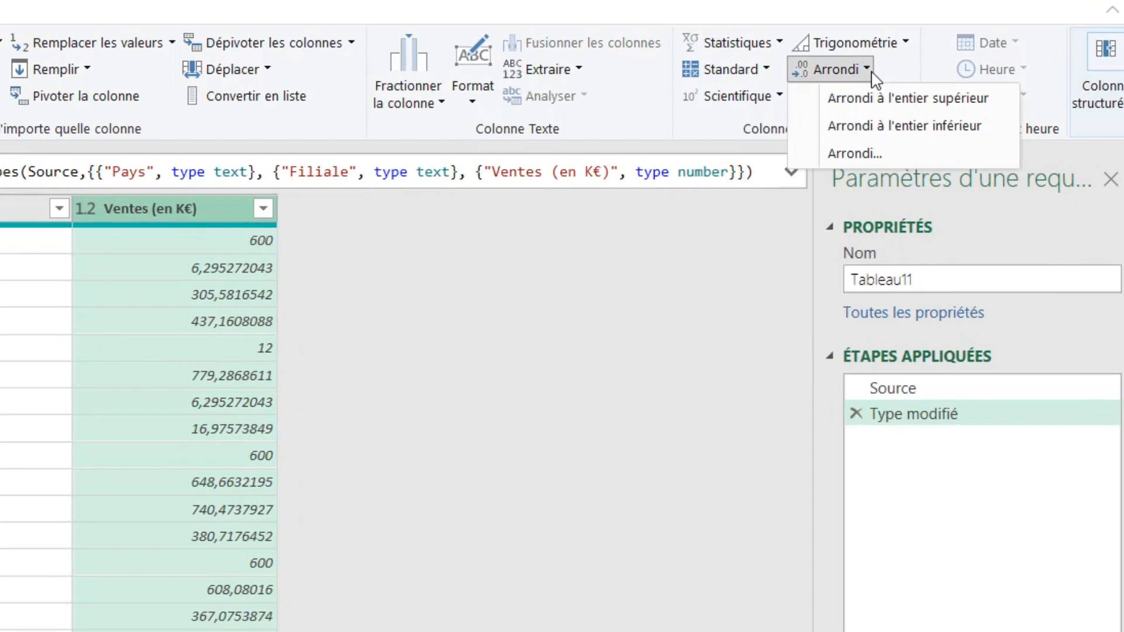
pyautogui.click(898, 127)
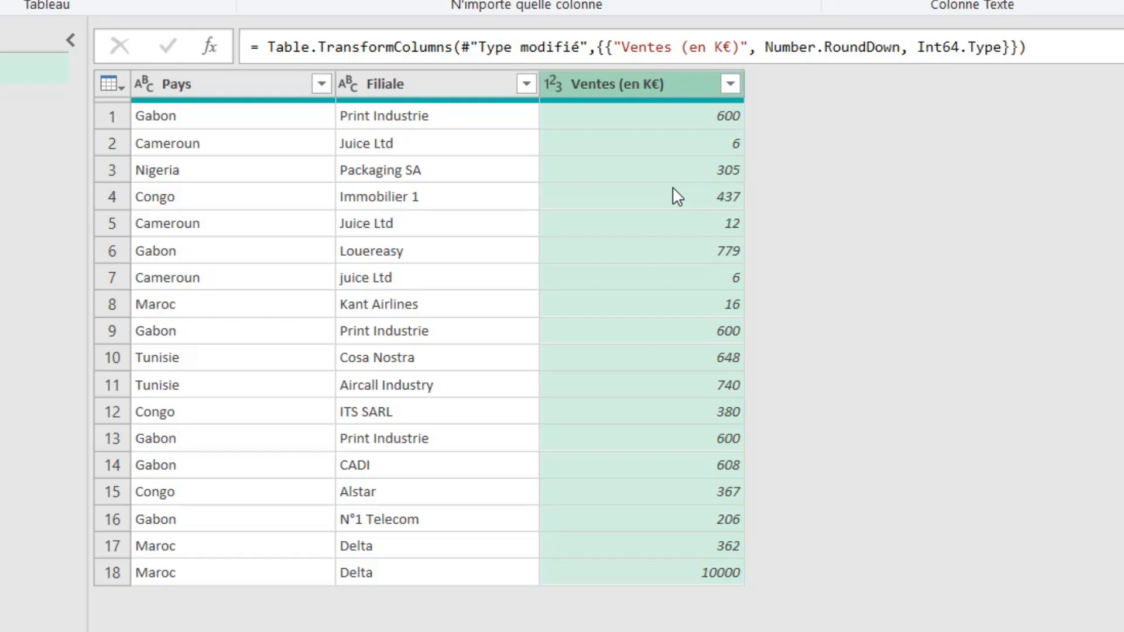
pyautogui.click(288, 185)
pyautogui.click(641, 177)
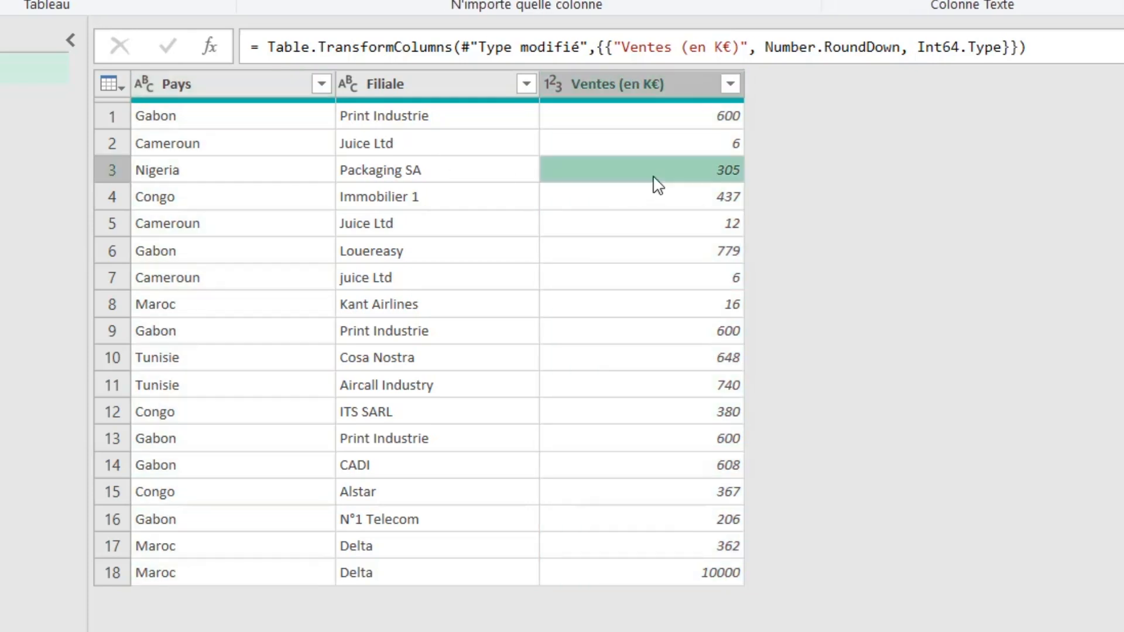
# - Select all three columns and remove the duplicate rows
pyautogui.click(196, 81)
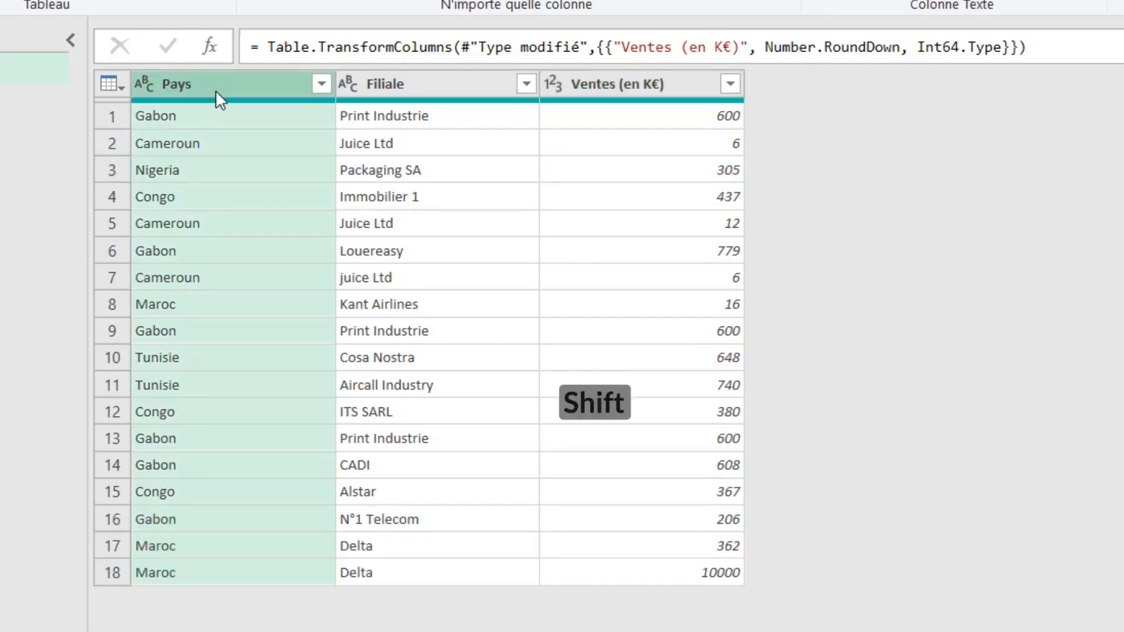
pyautogui.keyDown('shift'); pyautogui.click(637, 87); pyautogui.keyUp('shift')
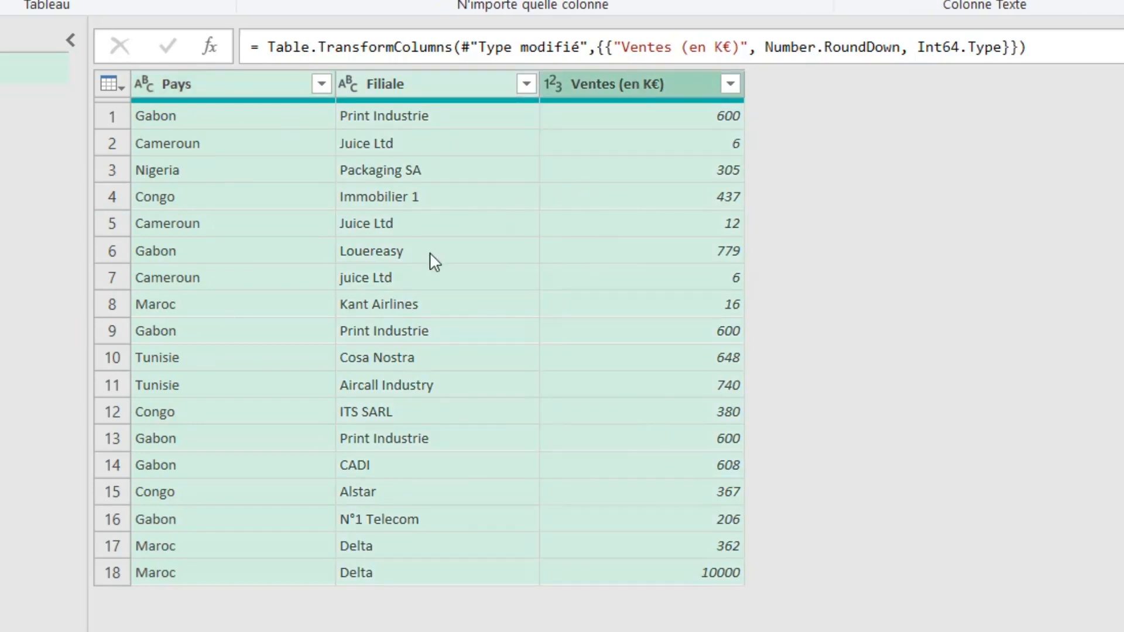
pyautogui.rightClick(604, 89)
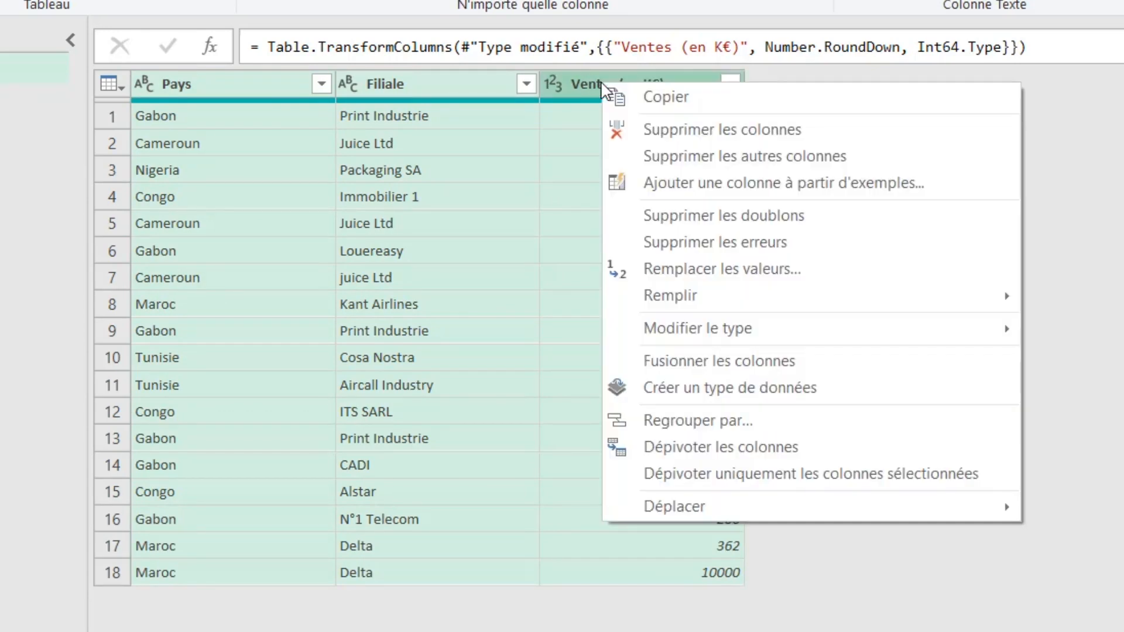
pyautogui.click(741, 221)
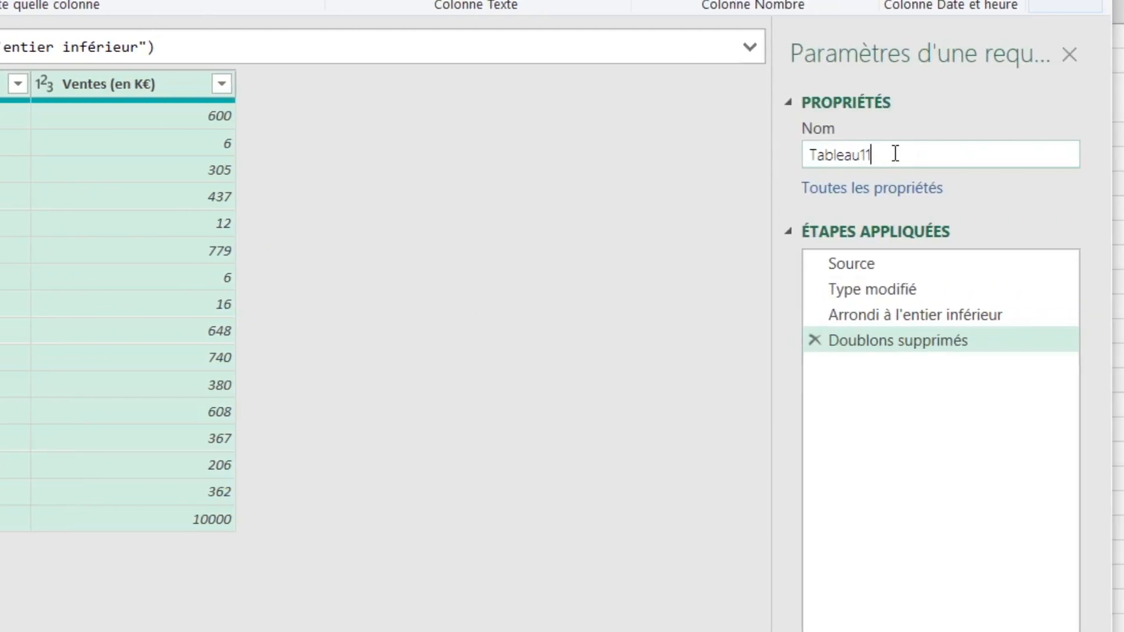
# - Rename the query to TableauDoublonSupprime
pyautogui.moveTo(896, 152); pyautogui.dragTo(770, 163)
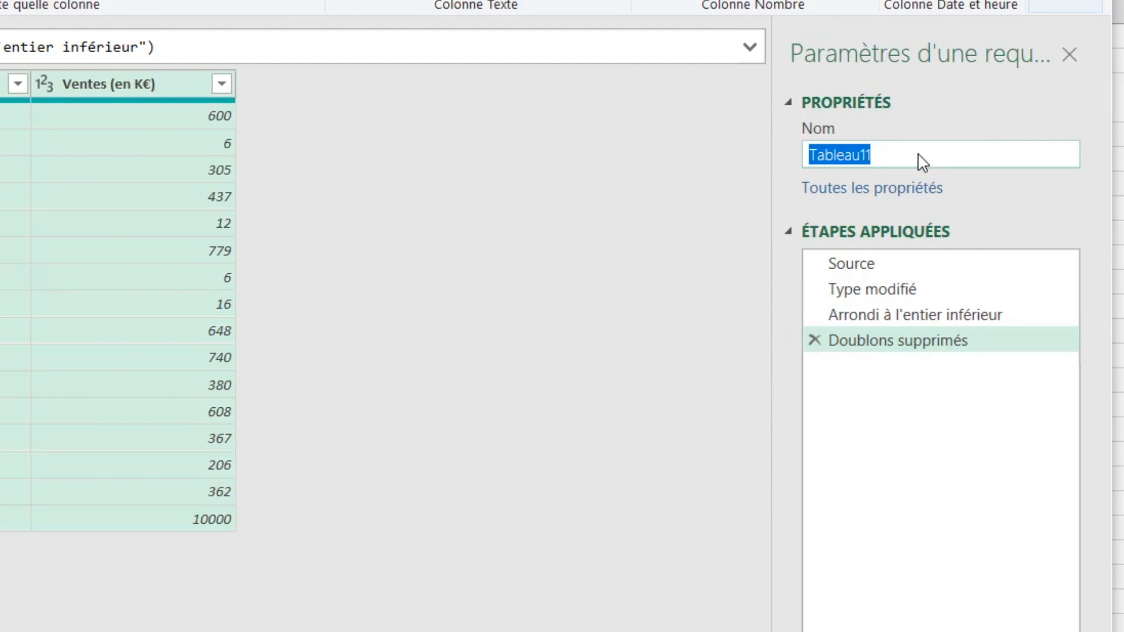
pyautogui.write('TableauDoublonSupp')
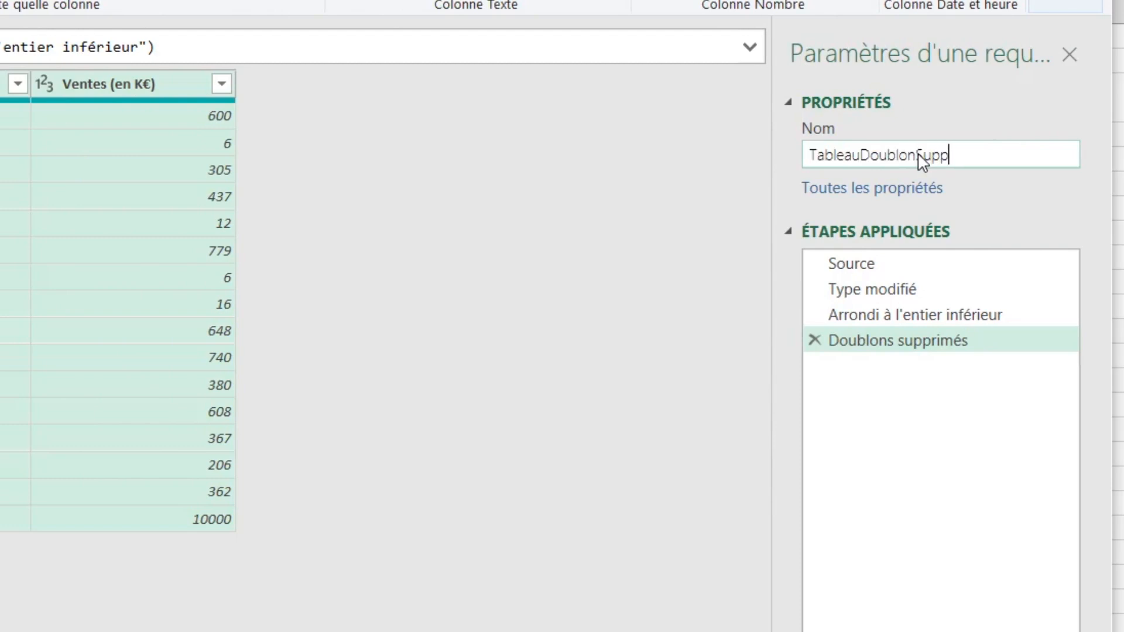
pyautogui.write('rime')
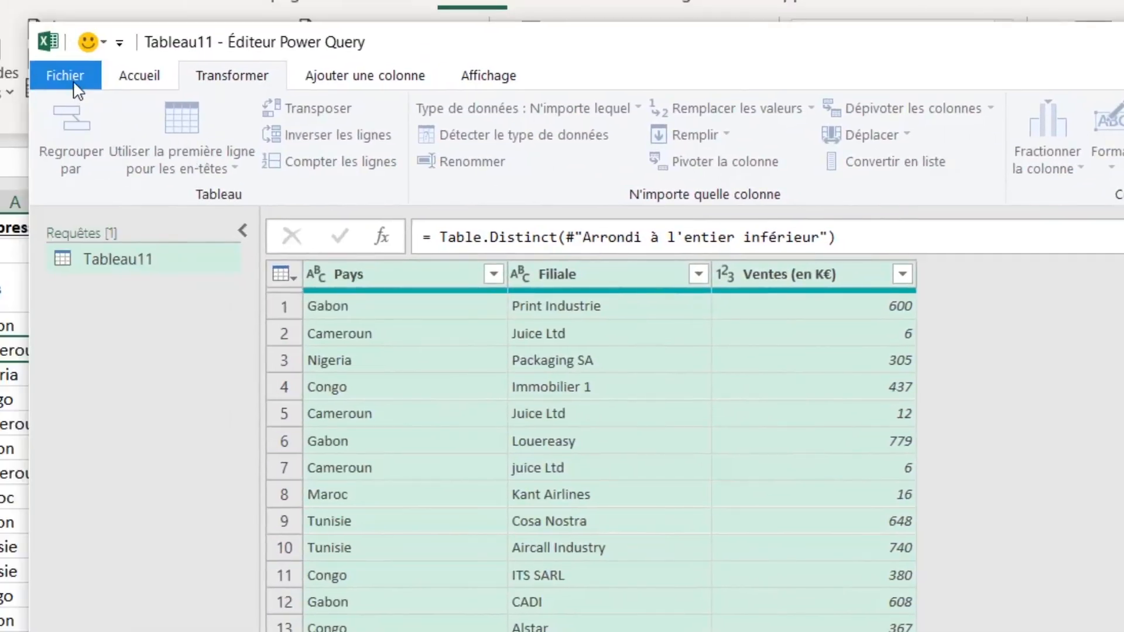
# - Close and load the query as a table into the existing sheet at cell M3
pyautogui.click(69, 75)
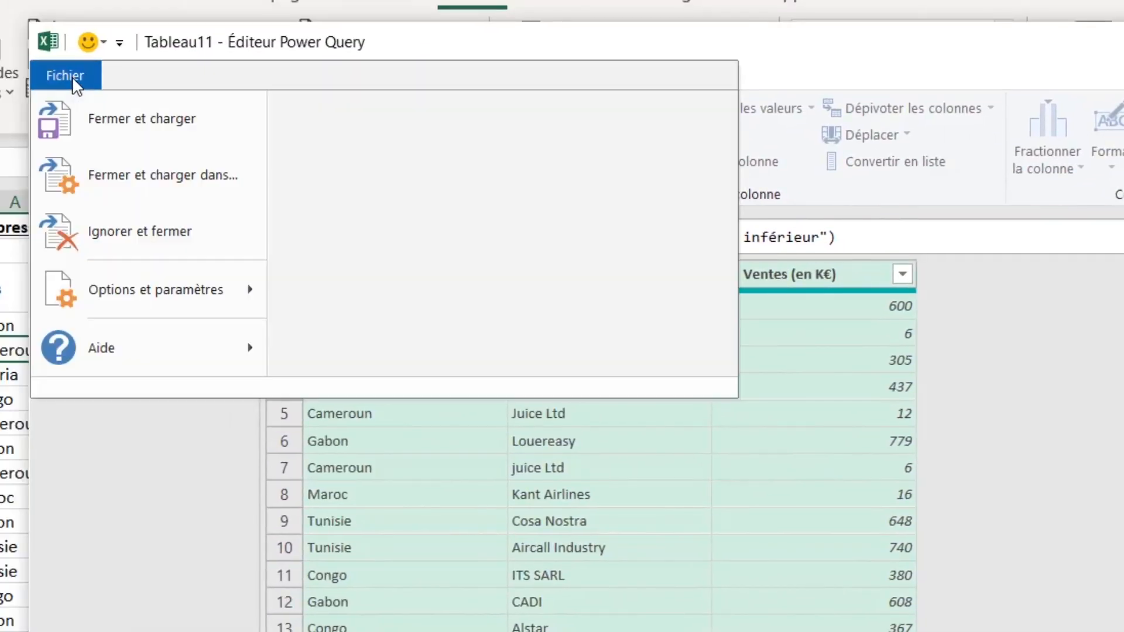
pyautogui.click(207, 179)
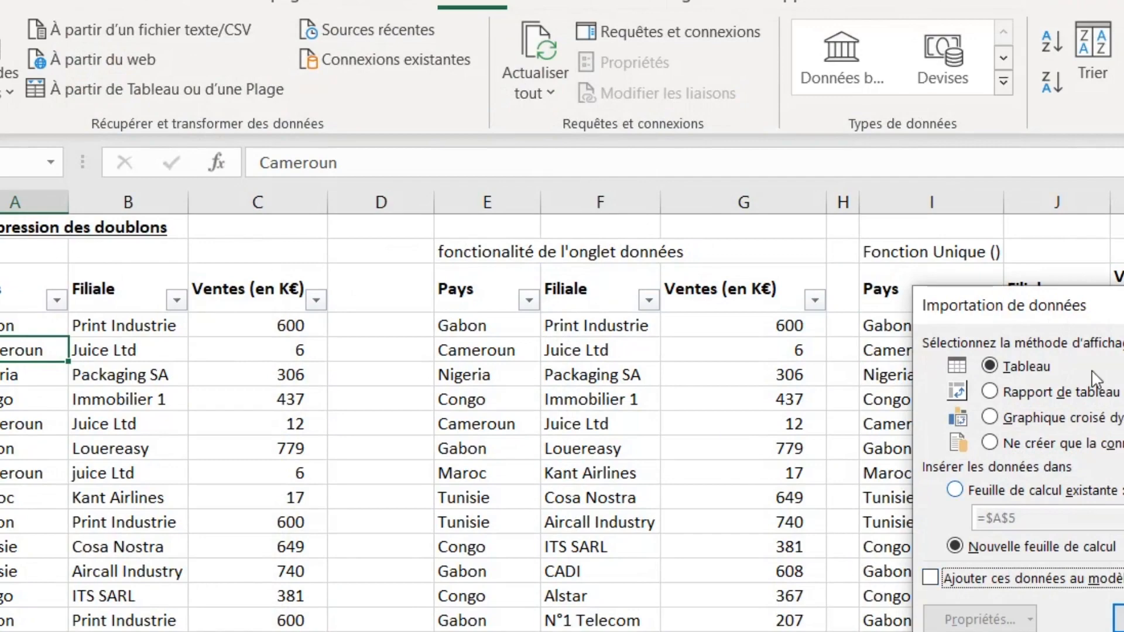
pyautogui.click(1121, 617)
pyautogui.moveTo(1120, 617); pyautogui.dragTo(641, 336)
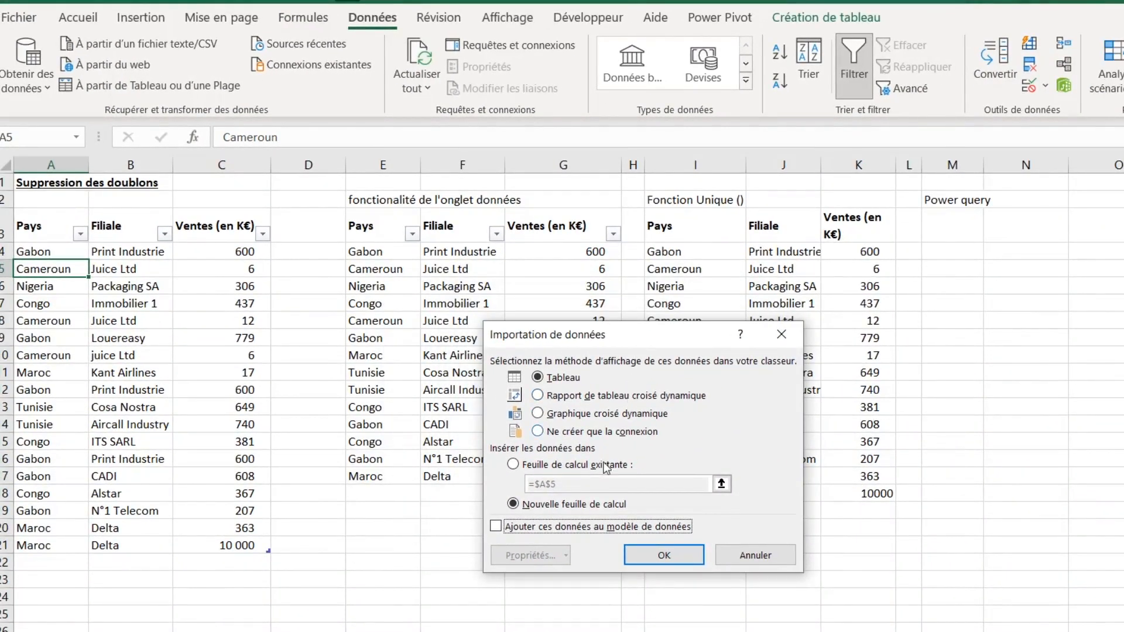
pyautogui.click(513, 464)
pyautogui.click(553, 484)
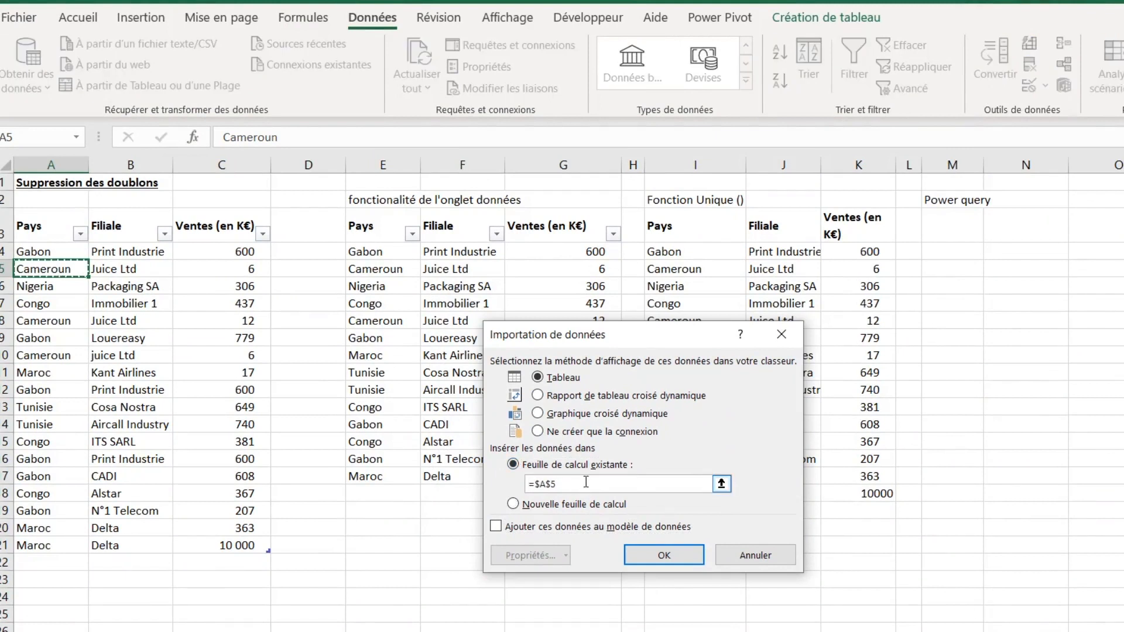
pyautogui.doubleClick(537, 483)
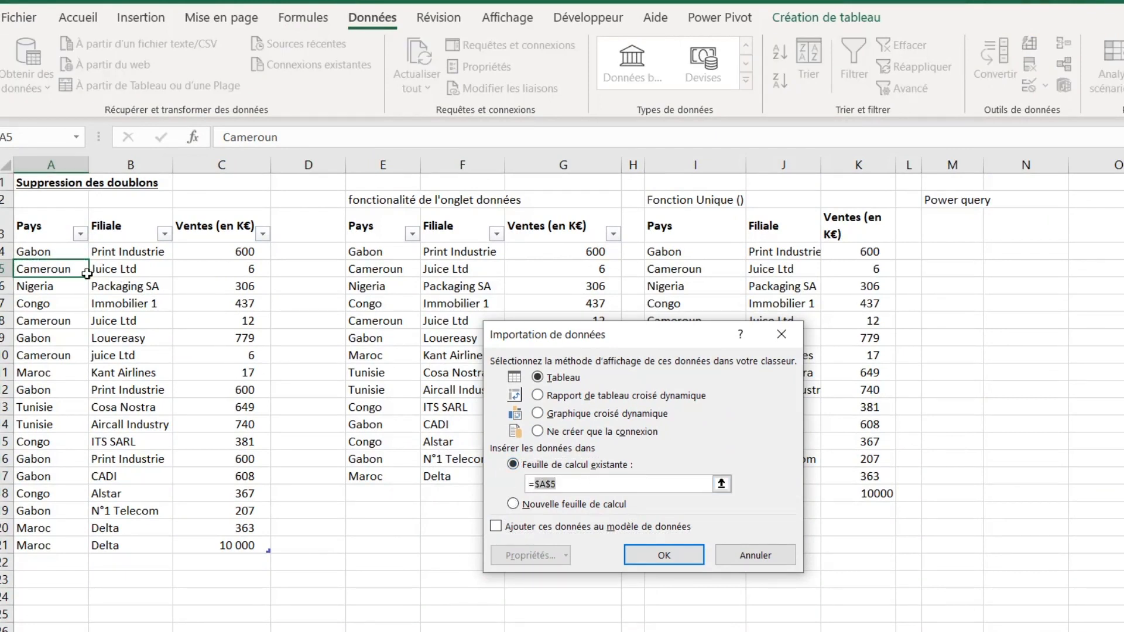
pyautogui.click(962, 231)
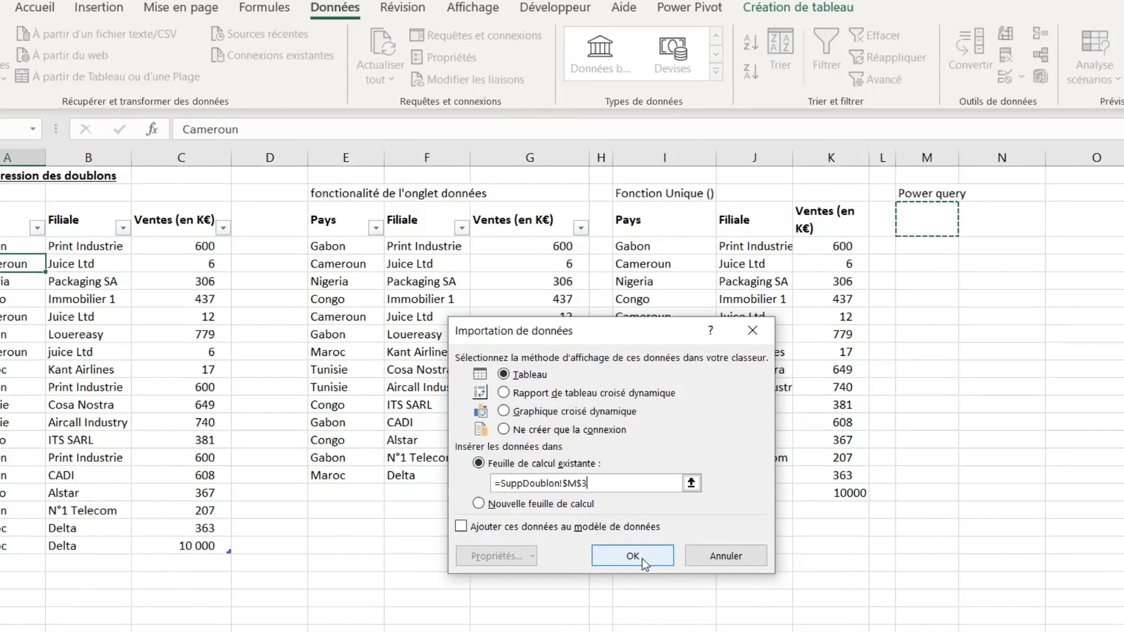
pyautogui.click(632, 556)
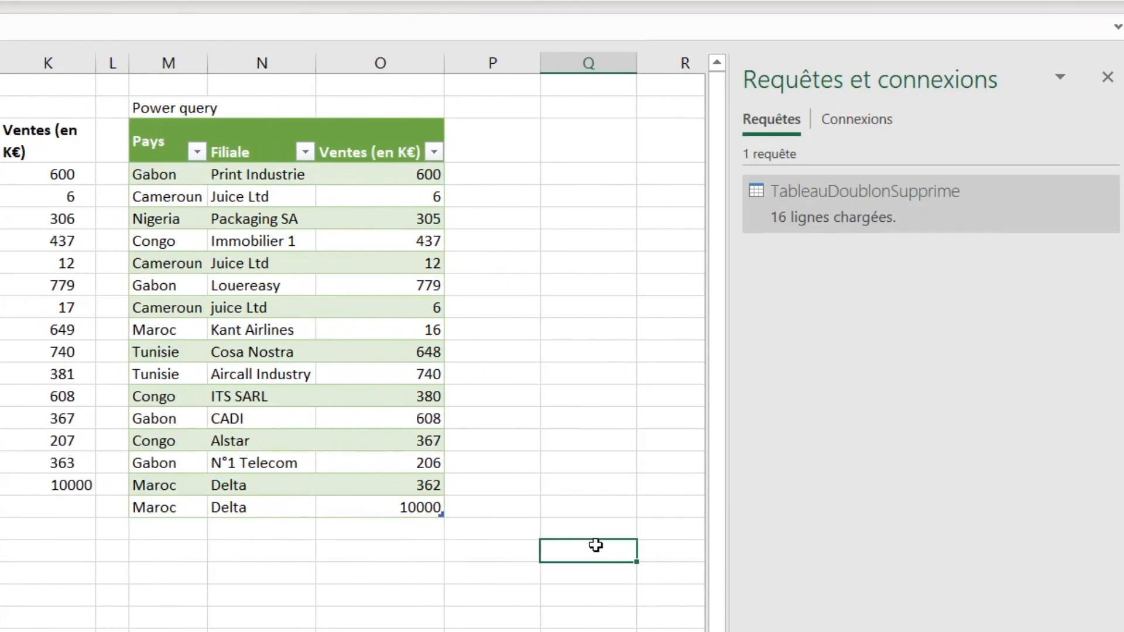
# - Compare the Power Query result rows with the UNIQUE function results, especially the Juice Ltd rows
pyautogui.click(217, 552)
pyautogui.moveTo(258, 508)
pyautogui.mouseDown()
pyautogui.moveTo(244, 187)
pyautogui.moveTo(263, 243)
pyautogui.moveTo(248, 515)
pyautogui.mouseUp()
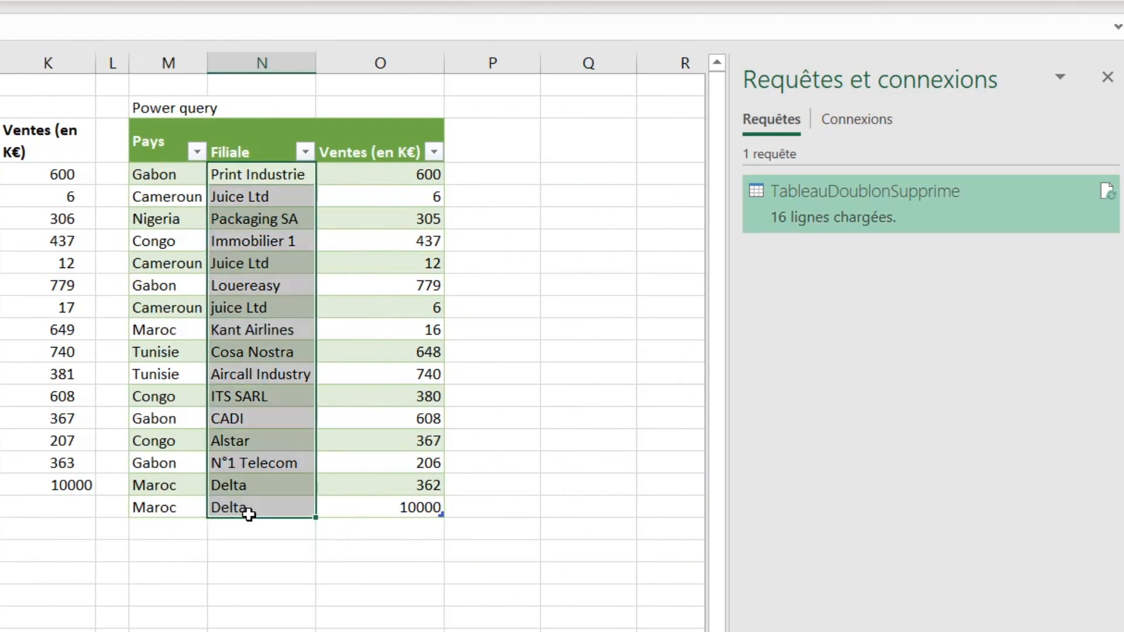
pyautogui.hscroll(-3, 116, 296)
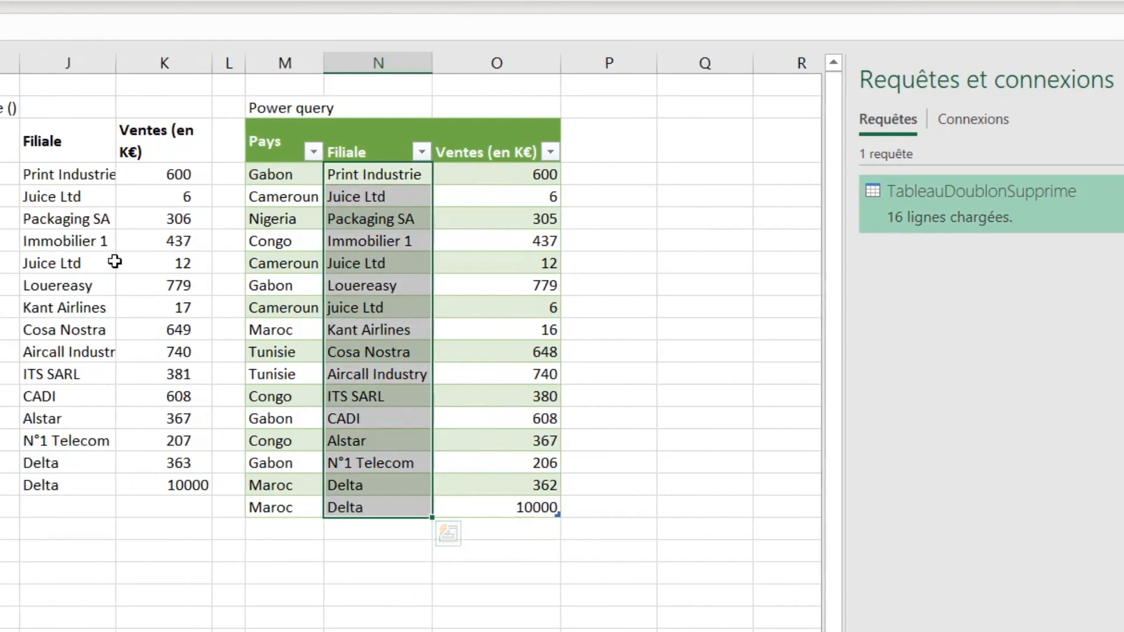
pyautogui.moveTo(216, 175); pyautogui.dragTo(210, 479)
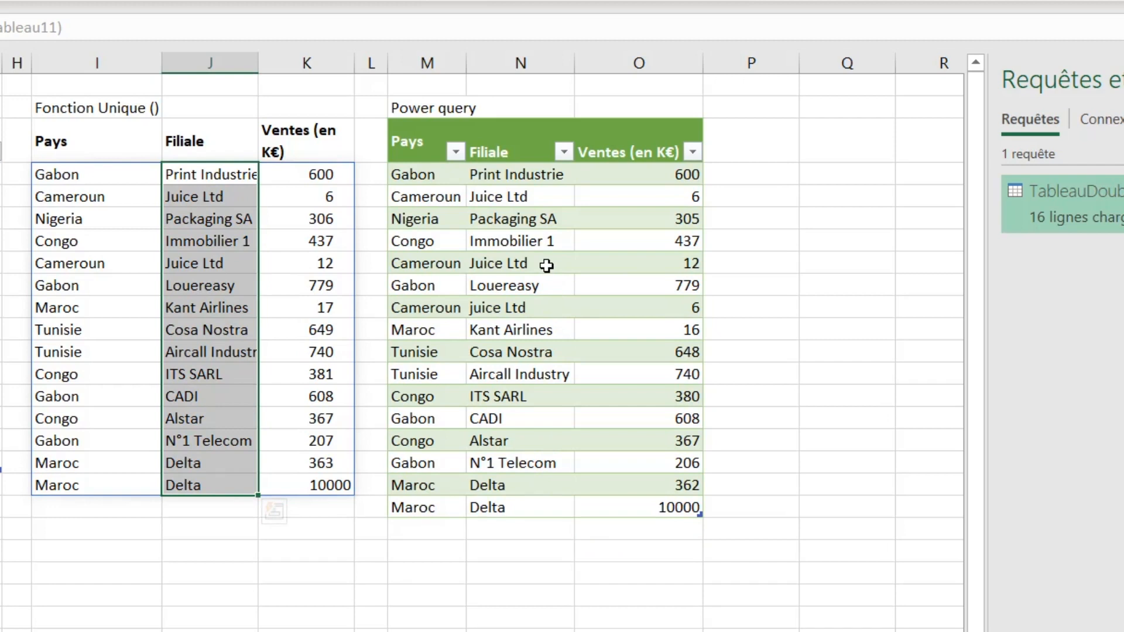
pyautogui.click(93, 108)
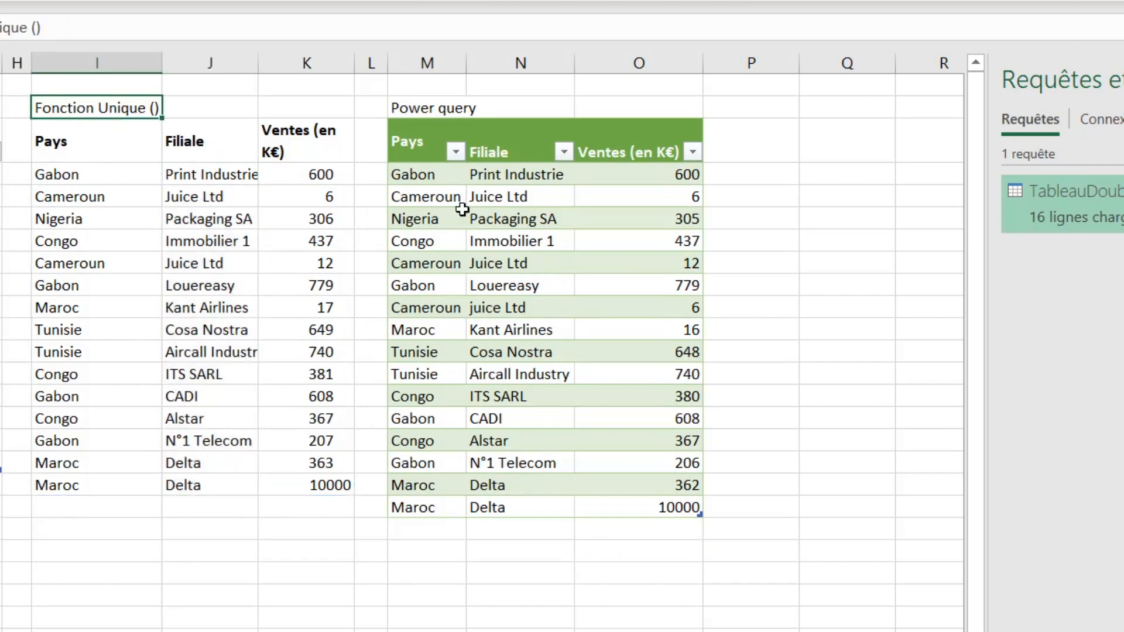
pyautogui.click(439, 196)
pyautogui.hotkey('shift', 'space')
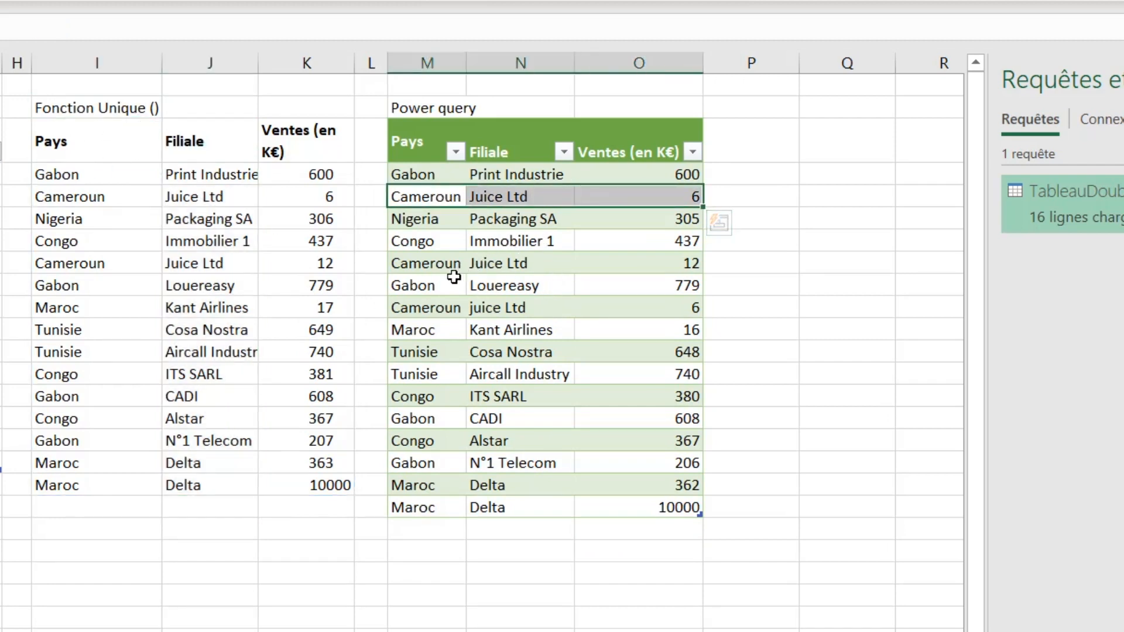
pyautogui.keyDown('ctrl'); pyautogui.moveTo(442, 306); pyautogui.dragTo(659, 309); pyautogui.keyUp('ctrl')
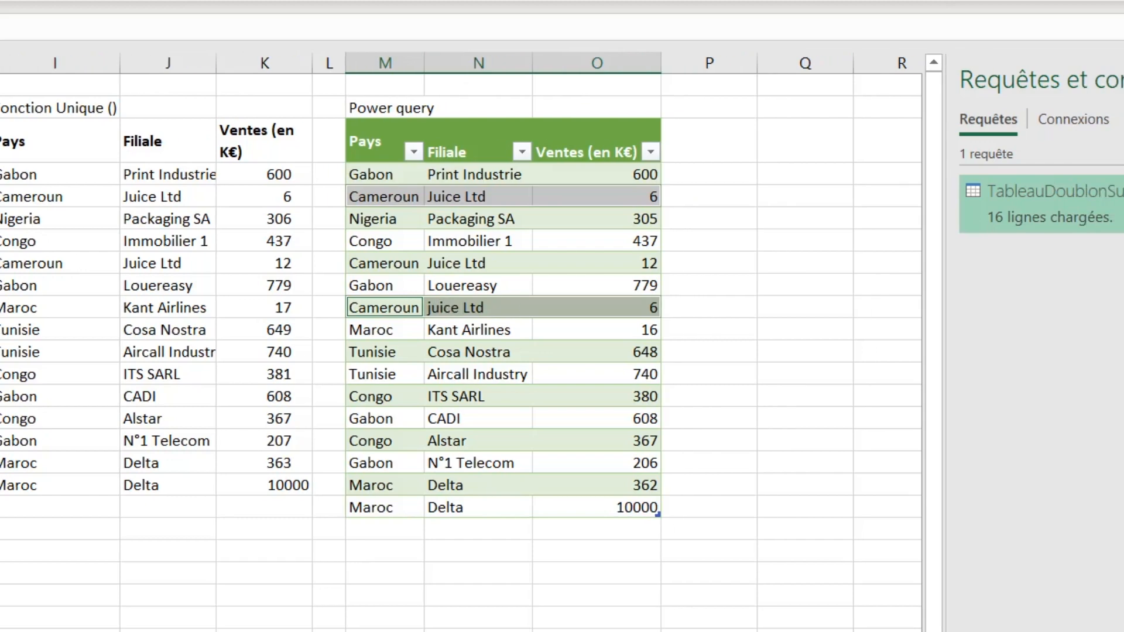
# - Reopen the query, delete its duplicate-removal step, and capitalize the first letter of each word in Filiale
pyautogui.doubleClick(917, 215)
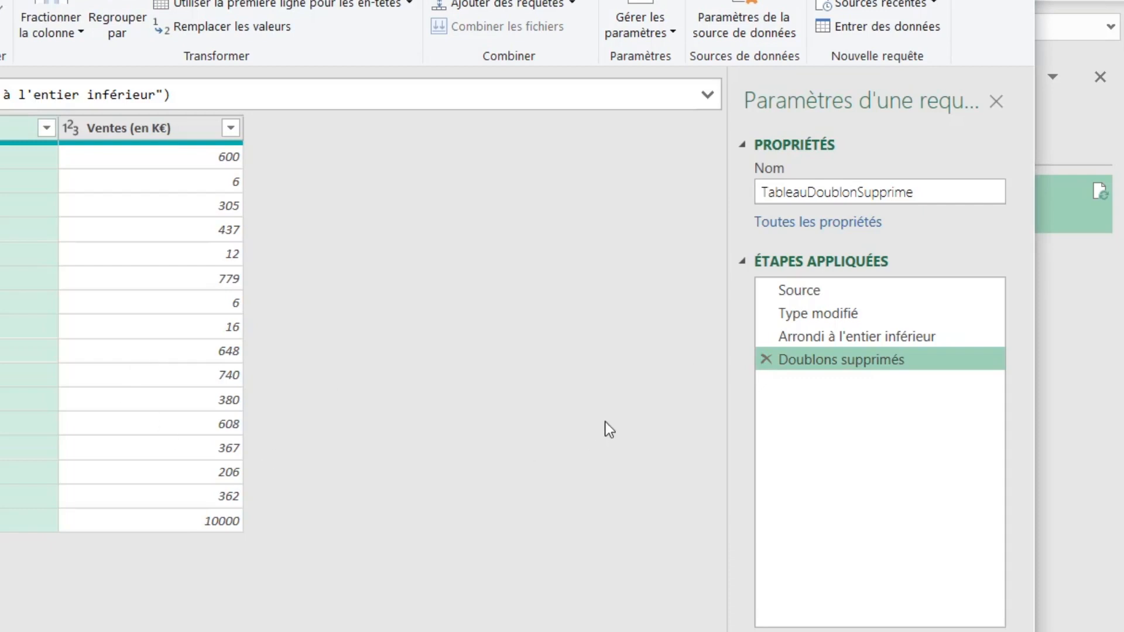
pyautogui.click(766, 359)
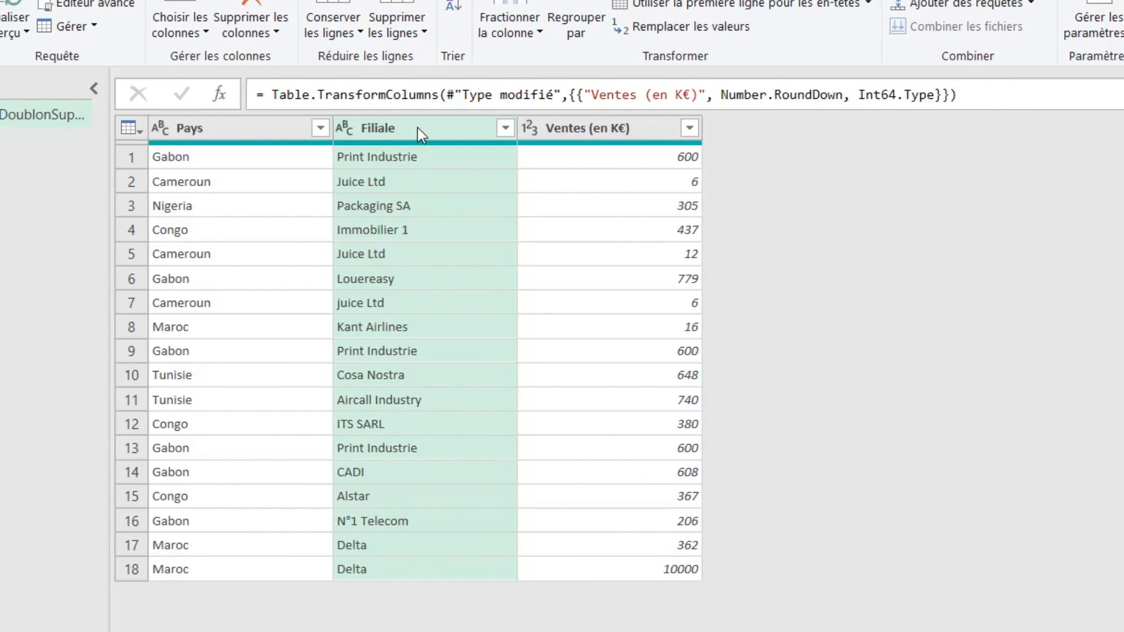
pyautogui.rightClick(417, 127)
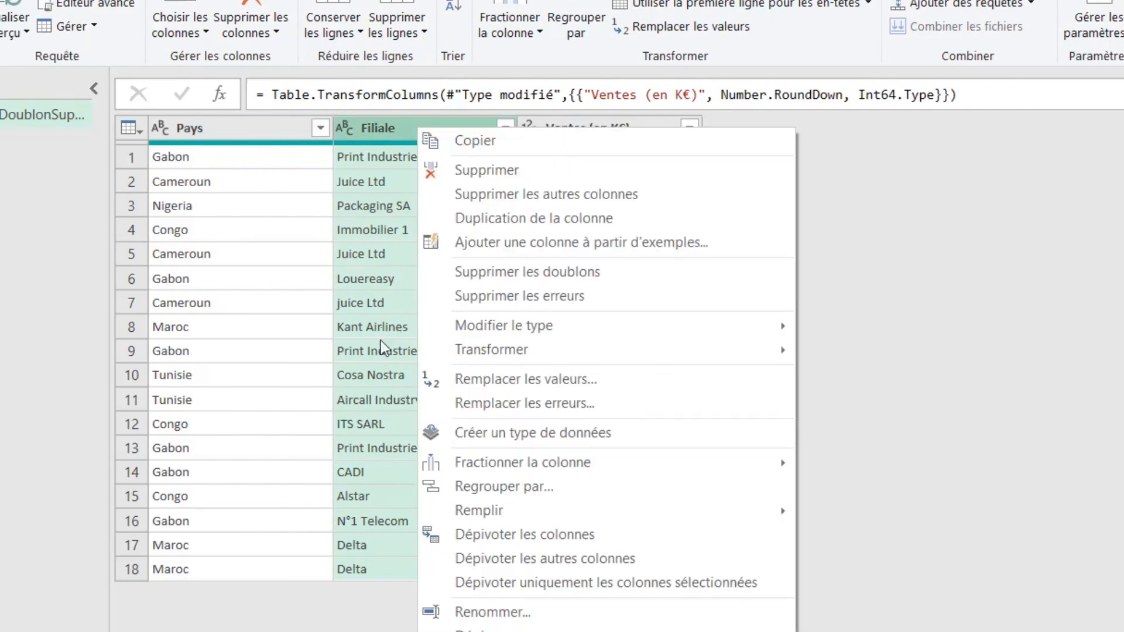
pyautogui.moveTo(688, 359)
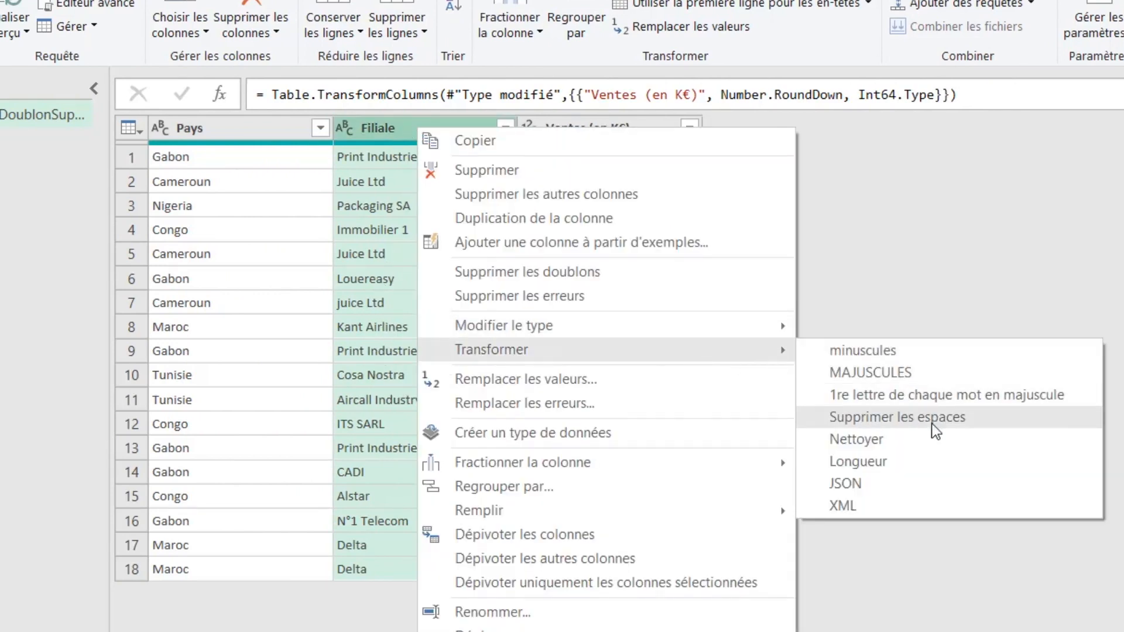
pyautogui.click(932, 397)
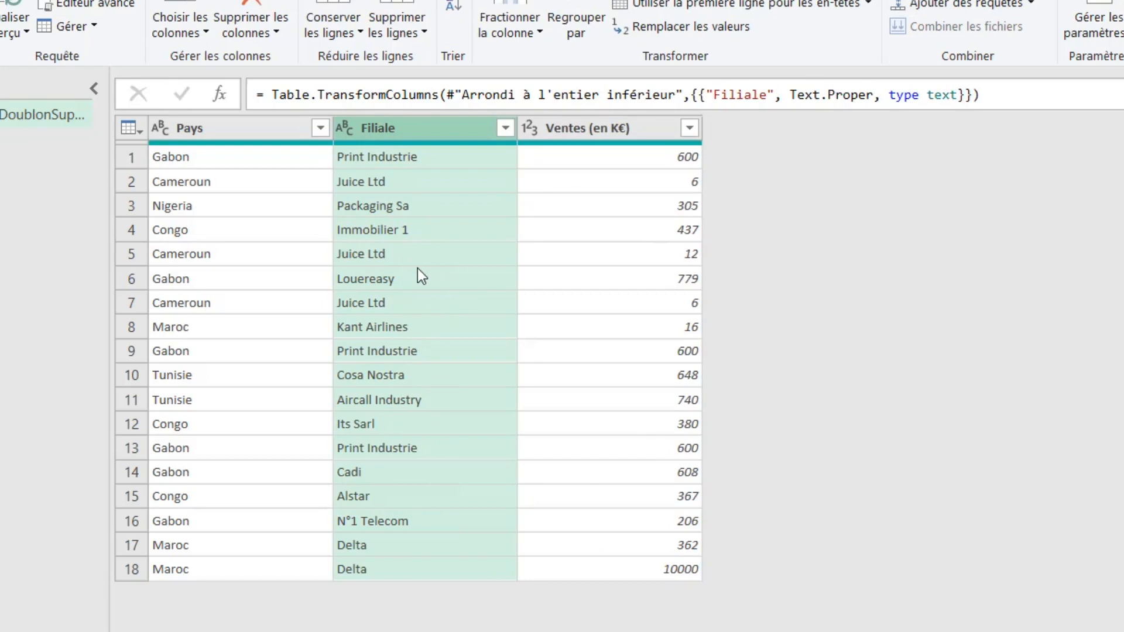
# - Select all three columns and remove the duplicate rows again
pyautogui.click(293, 131)
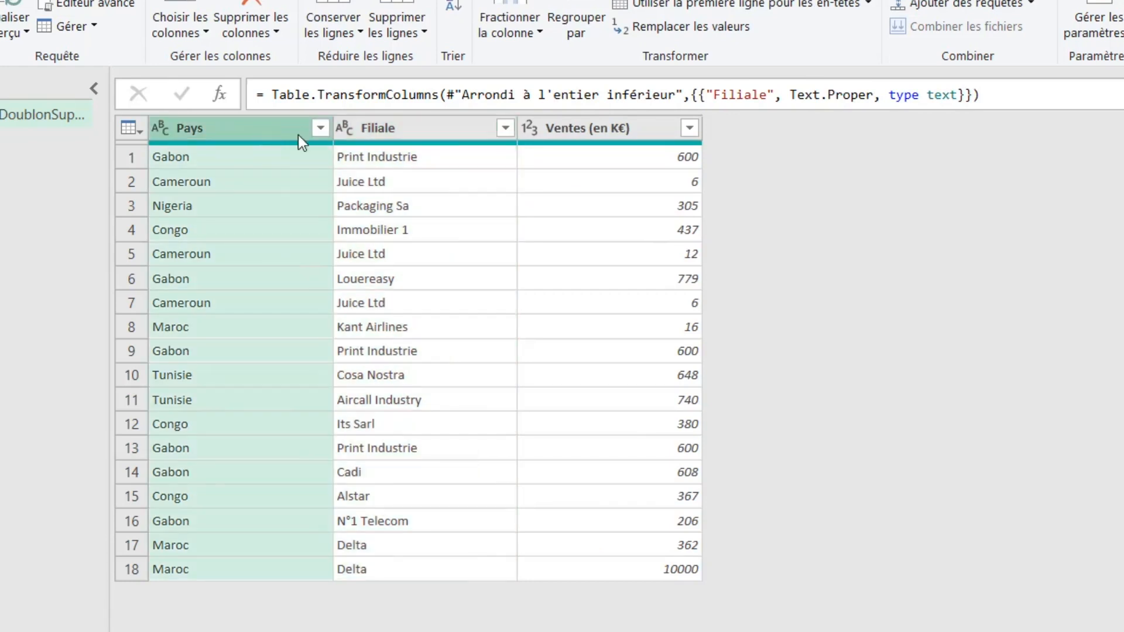
pyautogui.keyDown('shift'); pyautogui.click(620, 131); pyautogui.keyUp('shift')
pyautogui.rightClick(621, 128)
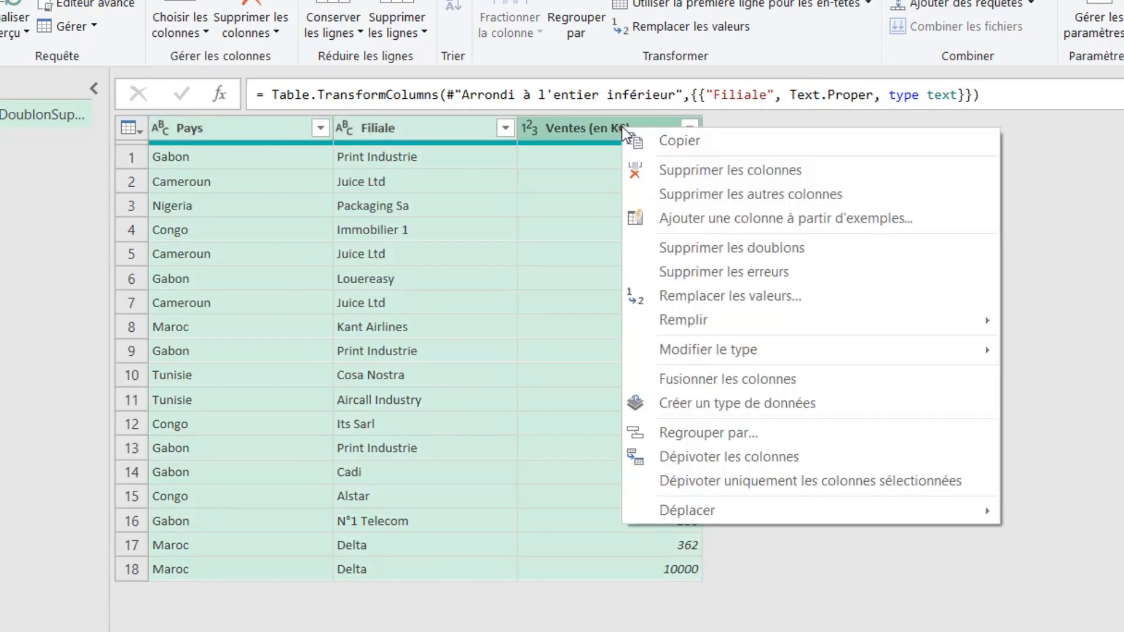
pyautogui.click(825, 258)
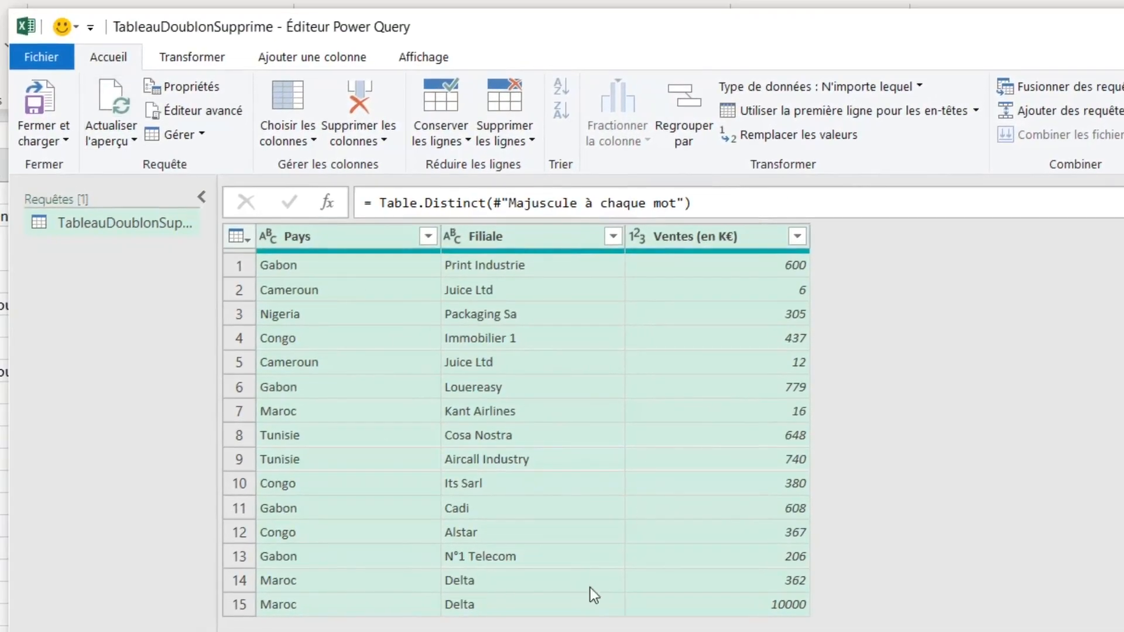
# - Close the Power Query editor and refresh the loaded TableauDoublonSupprime table
pyautogui.click(1076, 25)
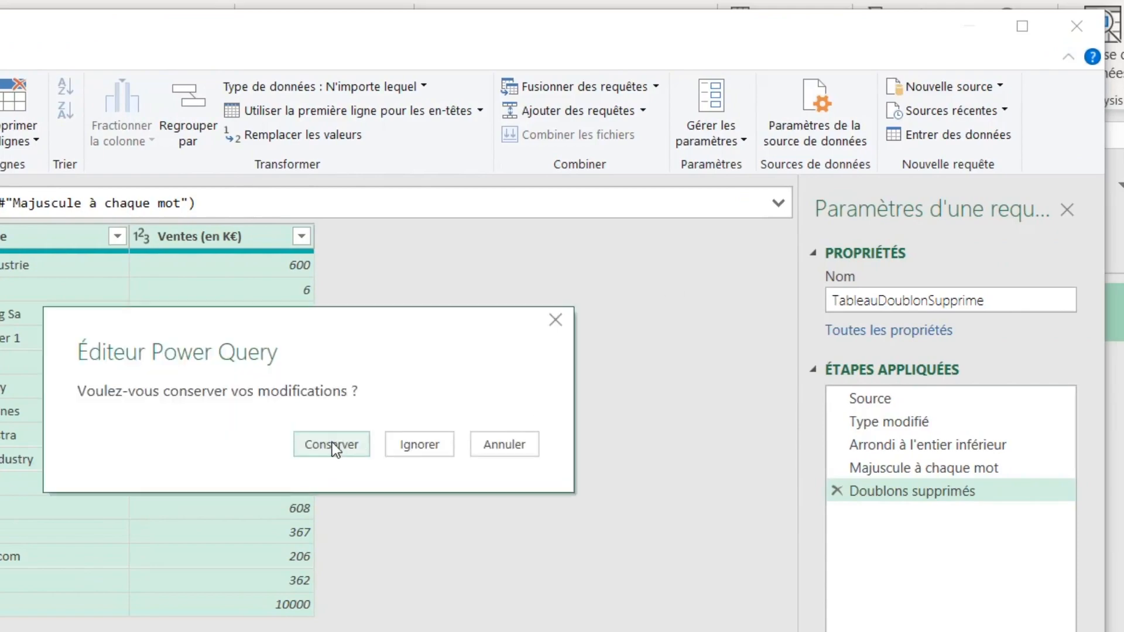
pyautogui.click(332, 445)
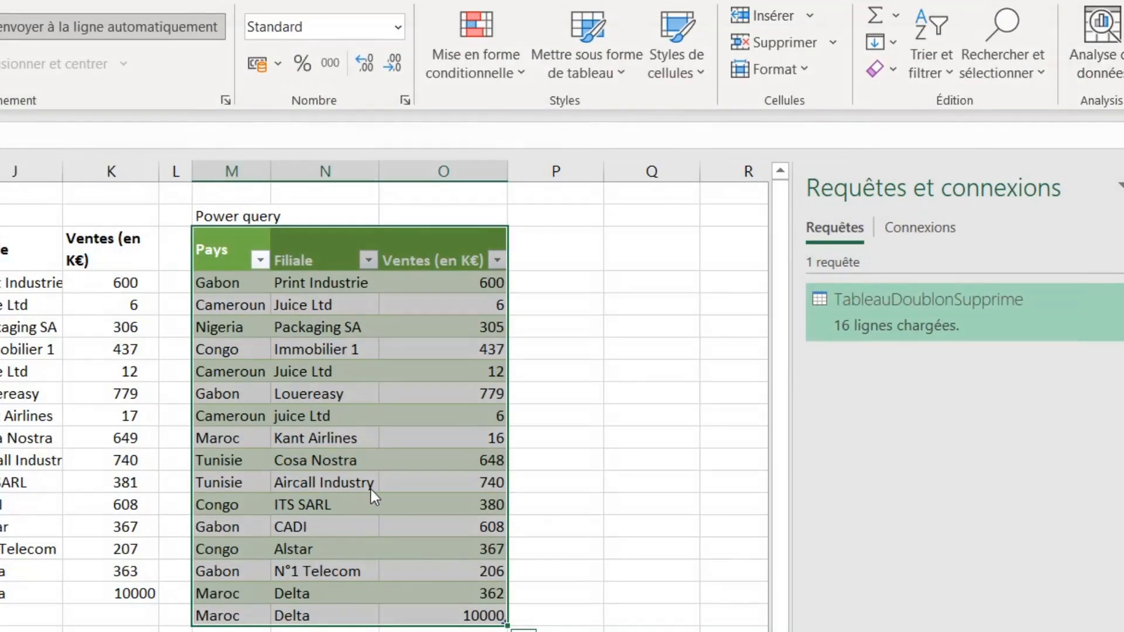
pyautogui.rightClick(352, 406)
pyautogui.click(324, 407)
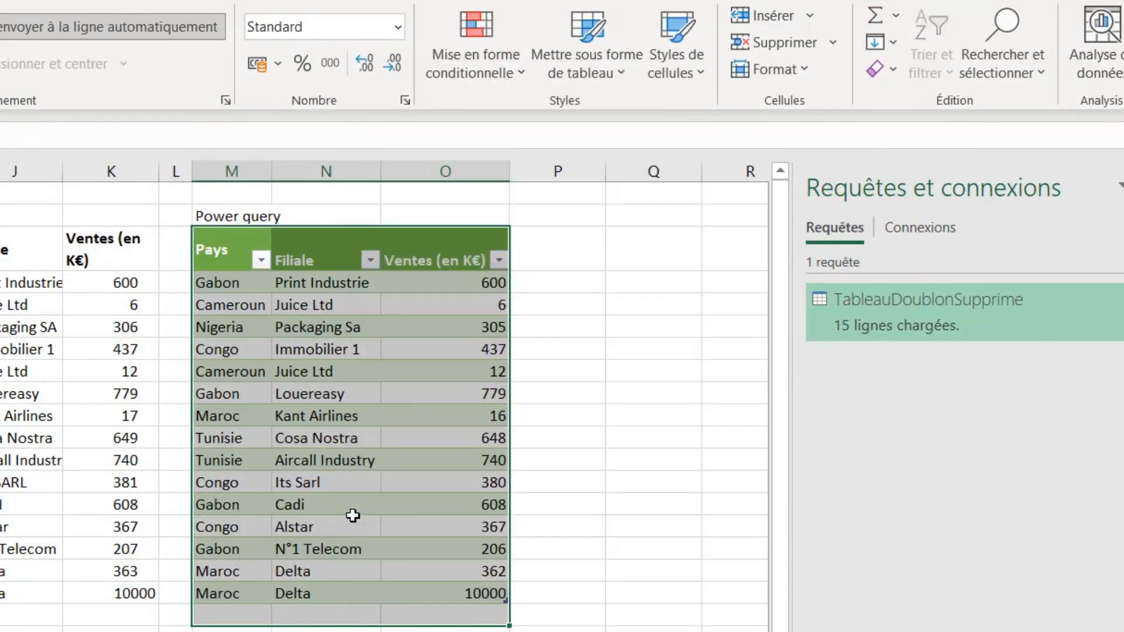
# - Compare the refreshed Power Query table with the UNIQUE function results
pyautogui.click(341, 615)
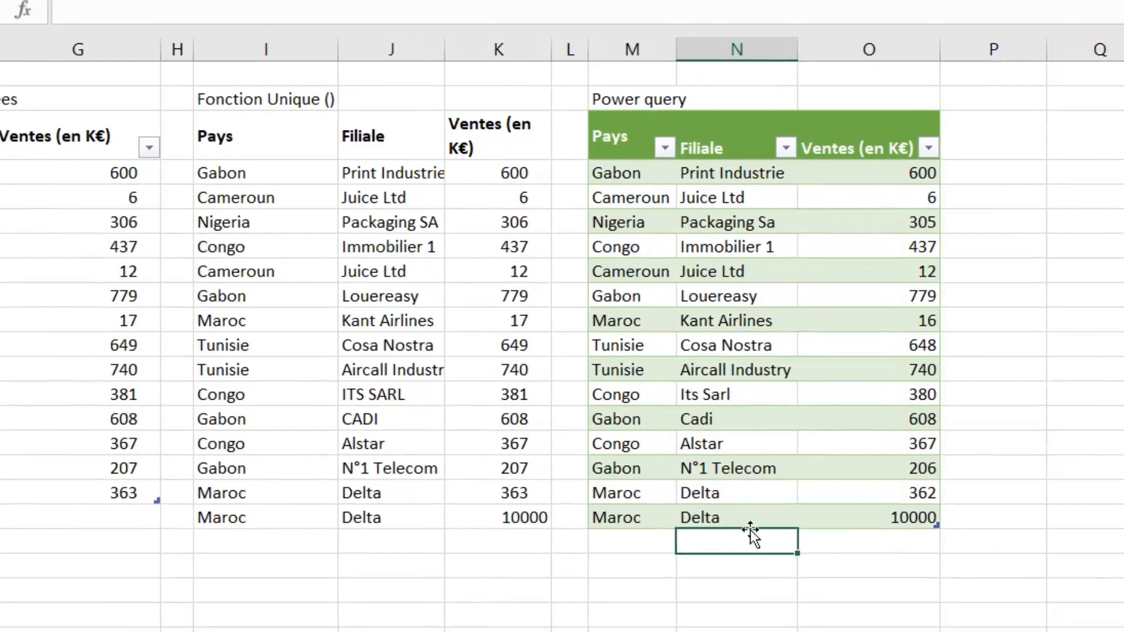
pyautogui.moveTo(747, 518); pyautogui.dragTo(731, 181)
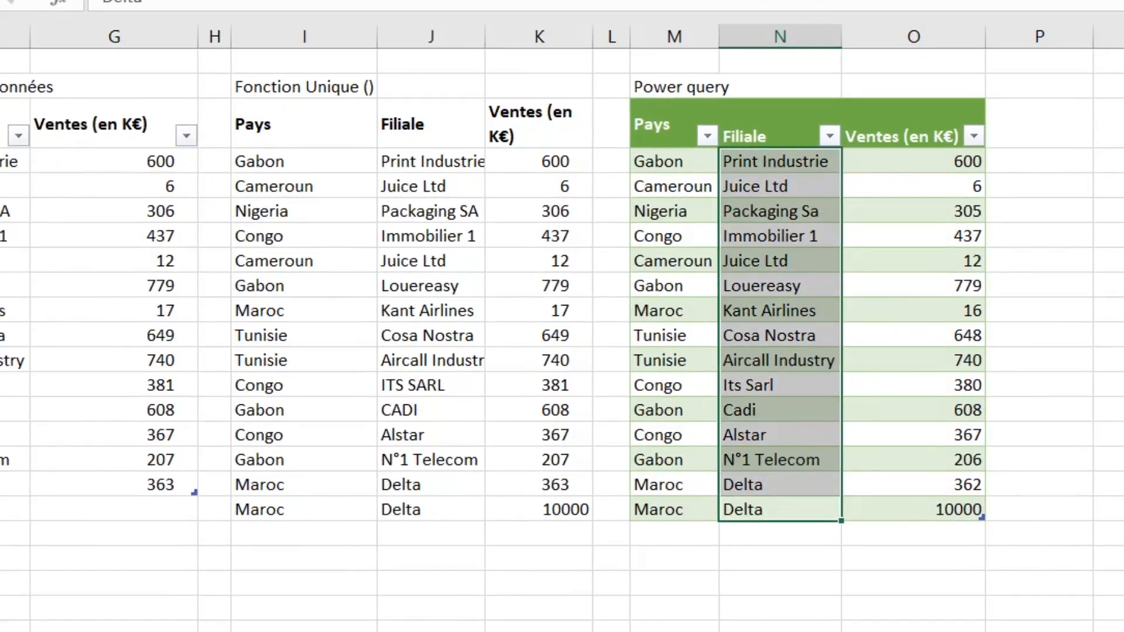
pyautogui.click(439, 167)
pyautogui.moveTo(431, 279); pyautogui.dragTo(406, 501)
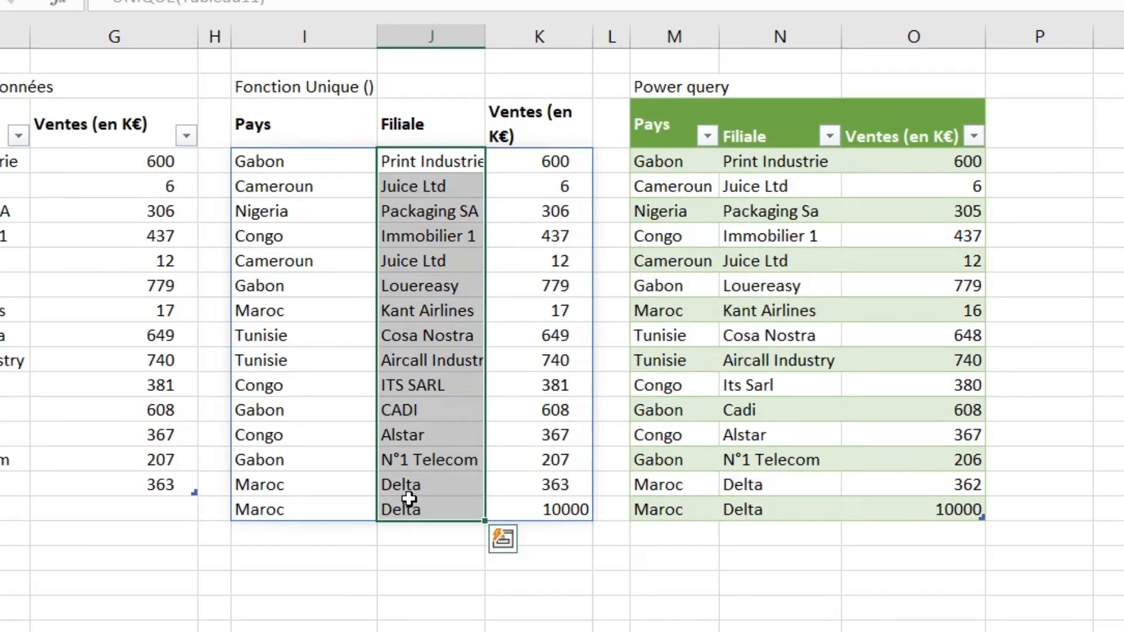
pyautogui.click(798, 287)
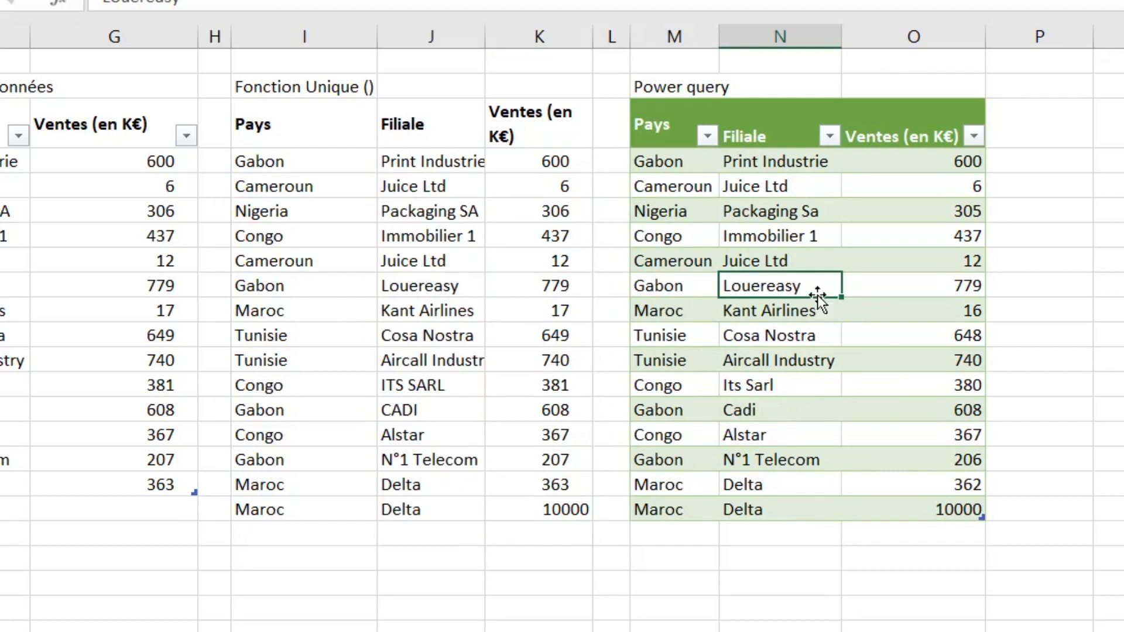
pyautogui.click(808, 258)
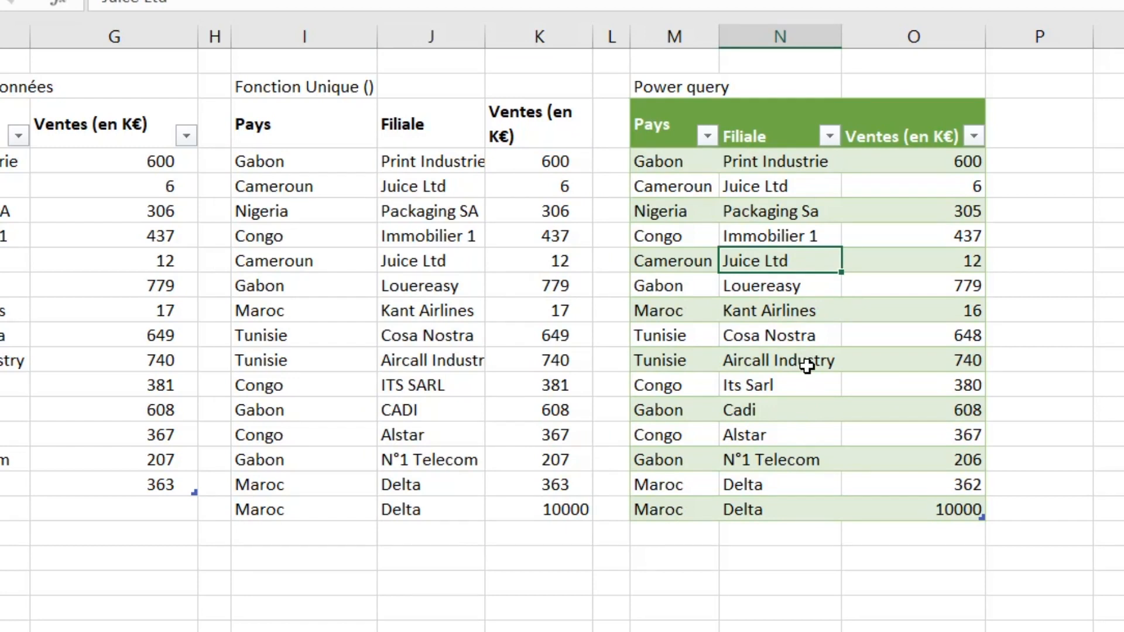